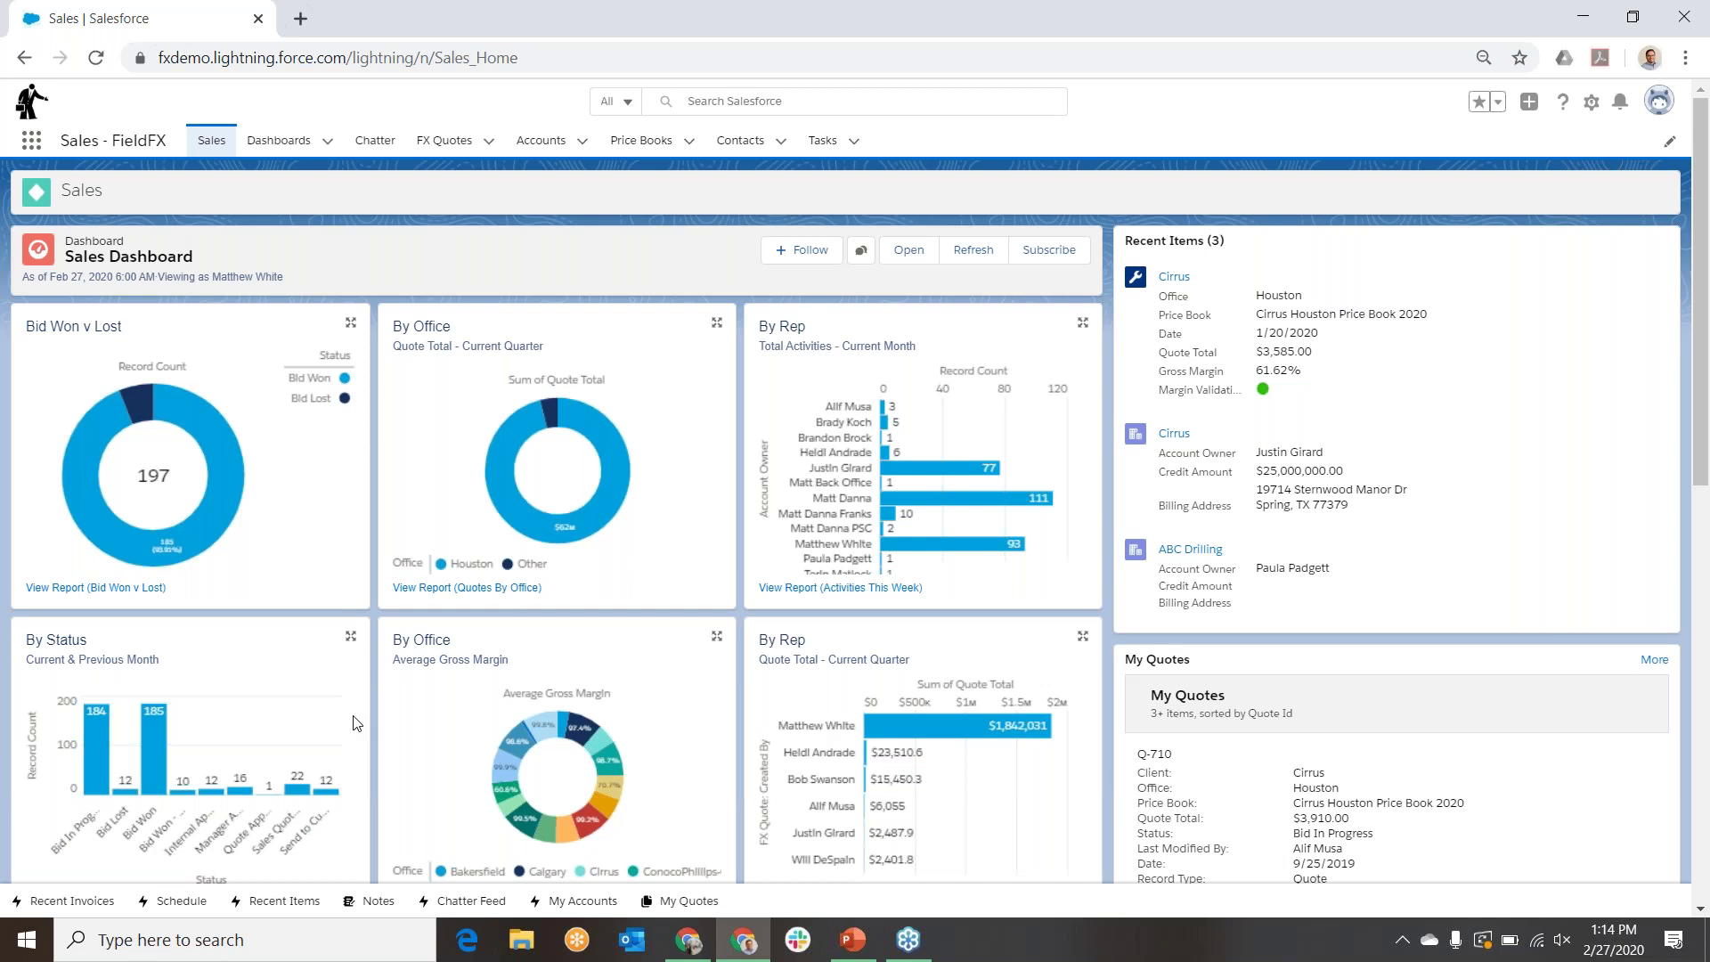
# Step: Open the Cirrus FX quote Q-742 from the favorite quotes
pyautogui.click(488, 141)
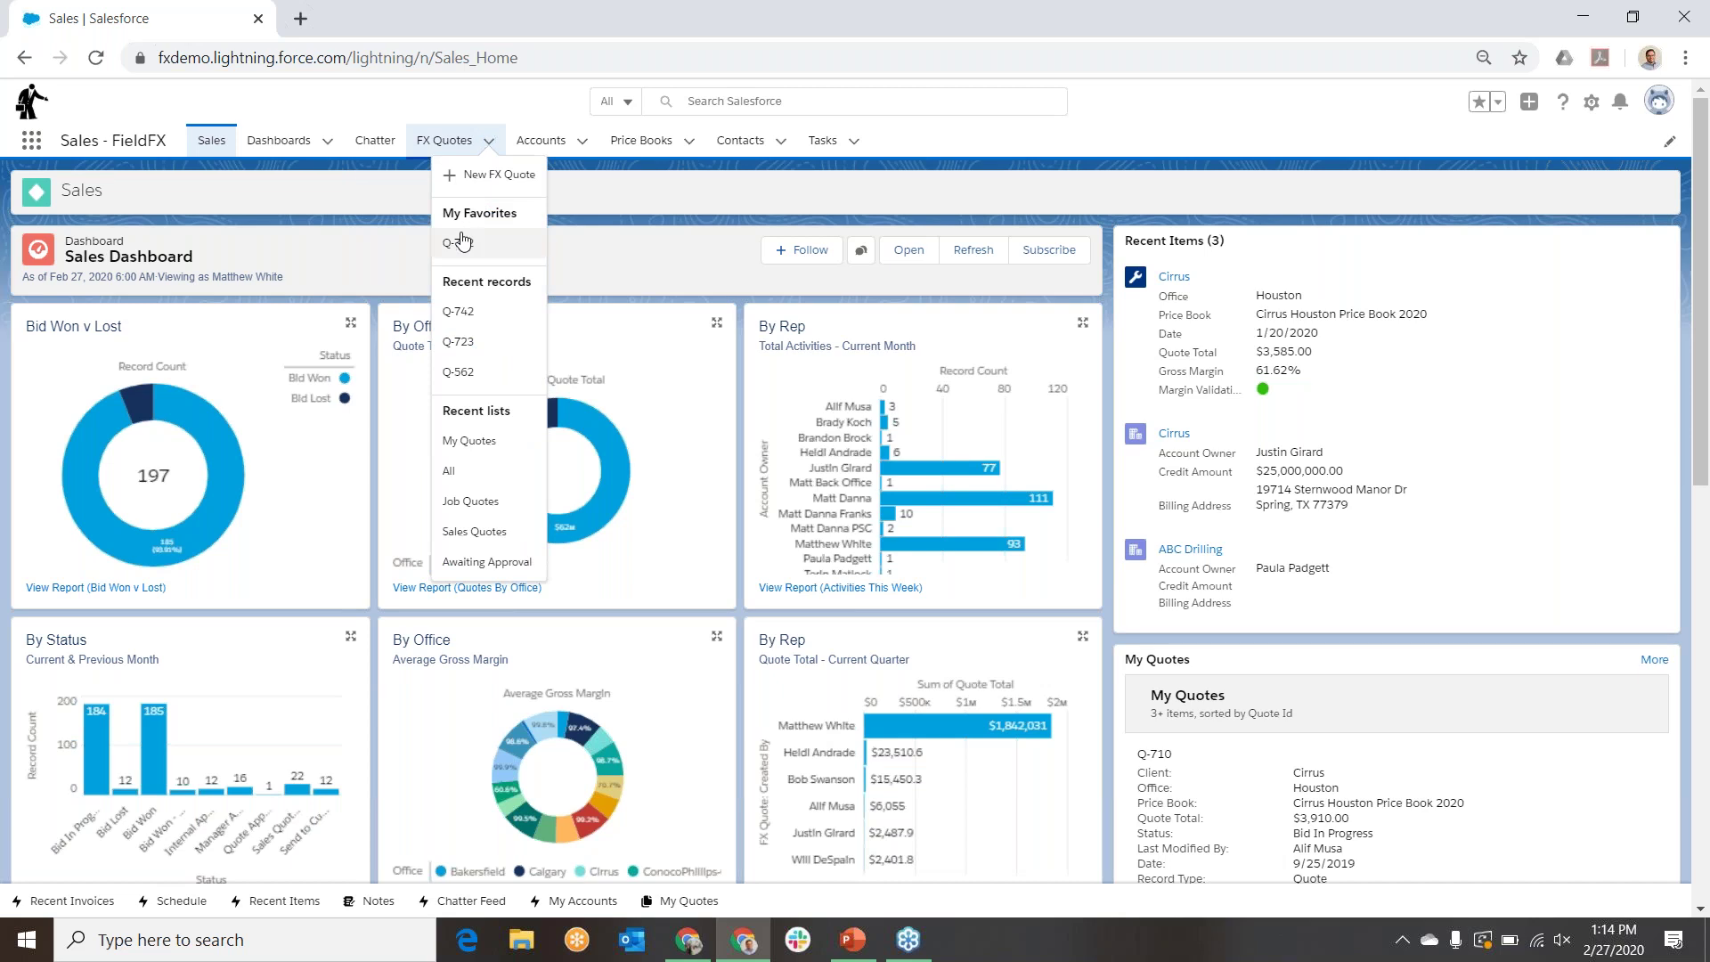
pyautogui.click(460, 243)
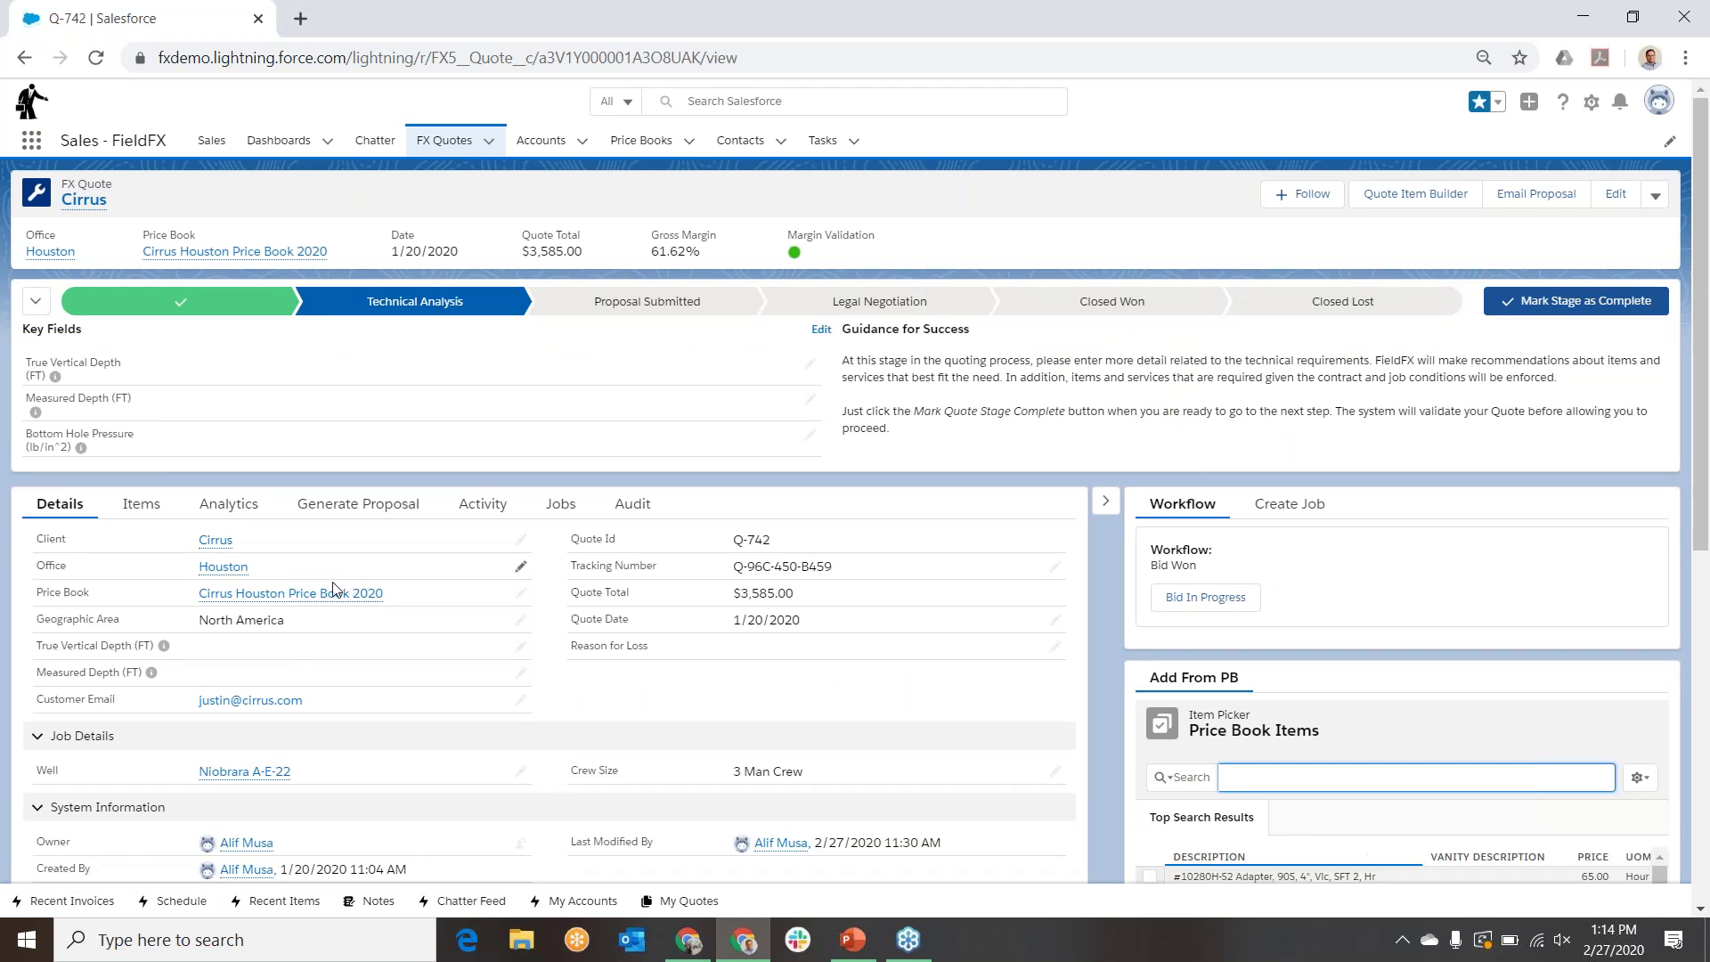
pyautogui.moveTo(333, 597)
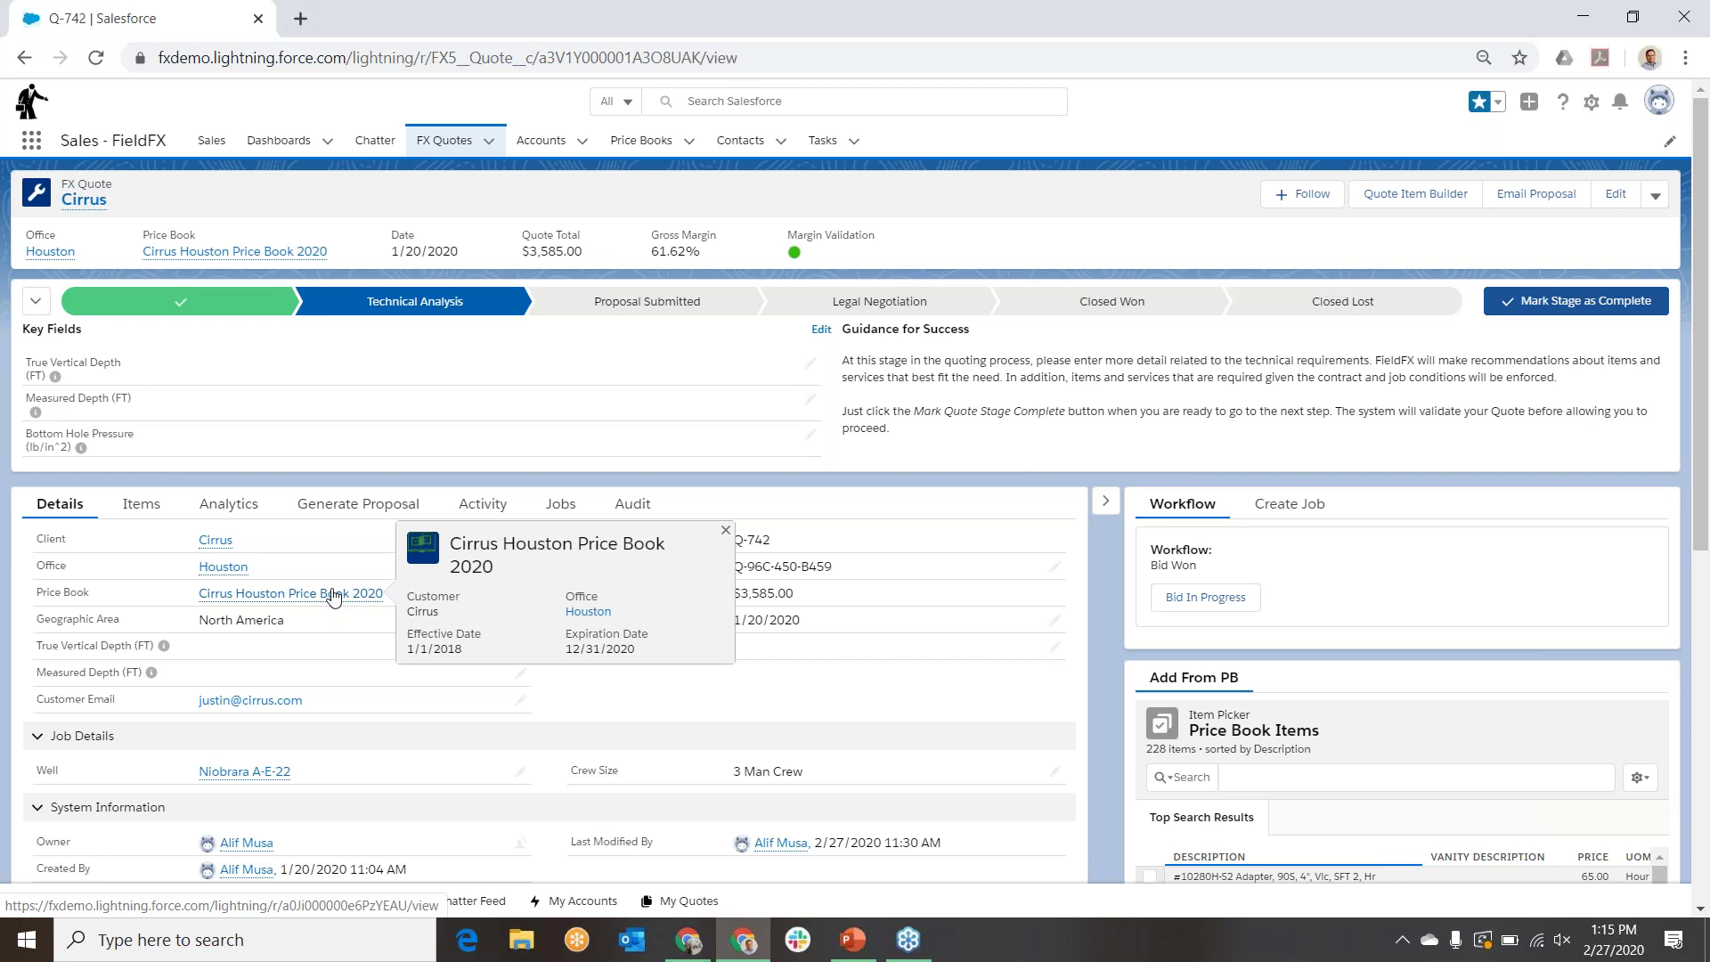
# Step: Set the quote's True Vertical Depth and Measured Depth to 12,000 ft and Bottom Hole Pressure to 10,000 lb/in^2, and save
pyautogui.click(809, 363)
pyautogui.click(482, 370)
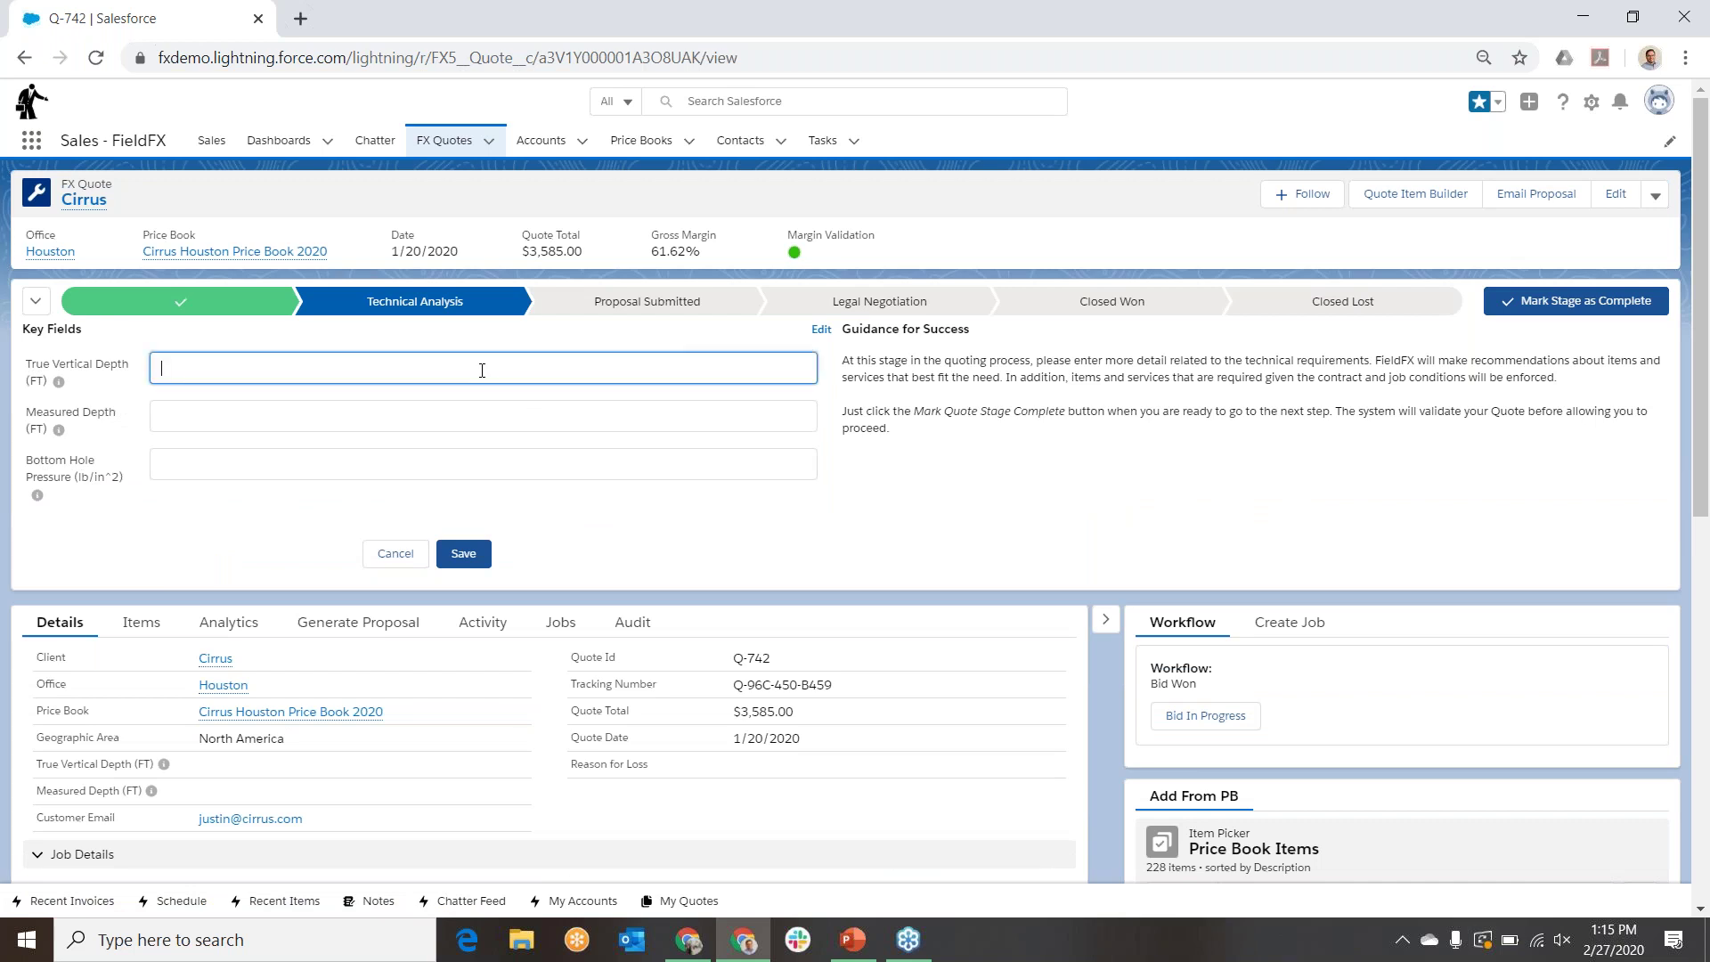
pyautogui.write('12,000')
pyautogui.click(57, 457)
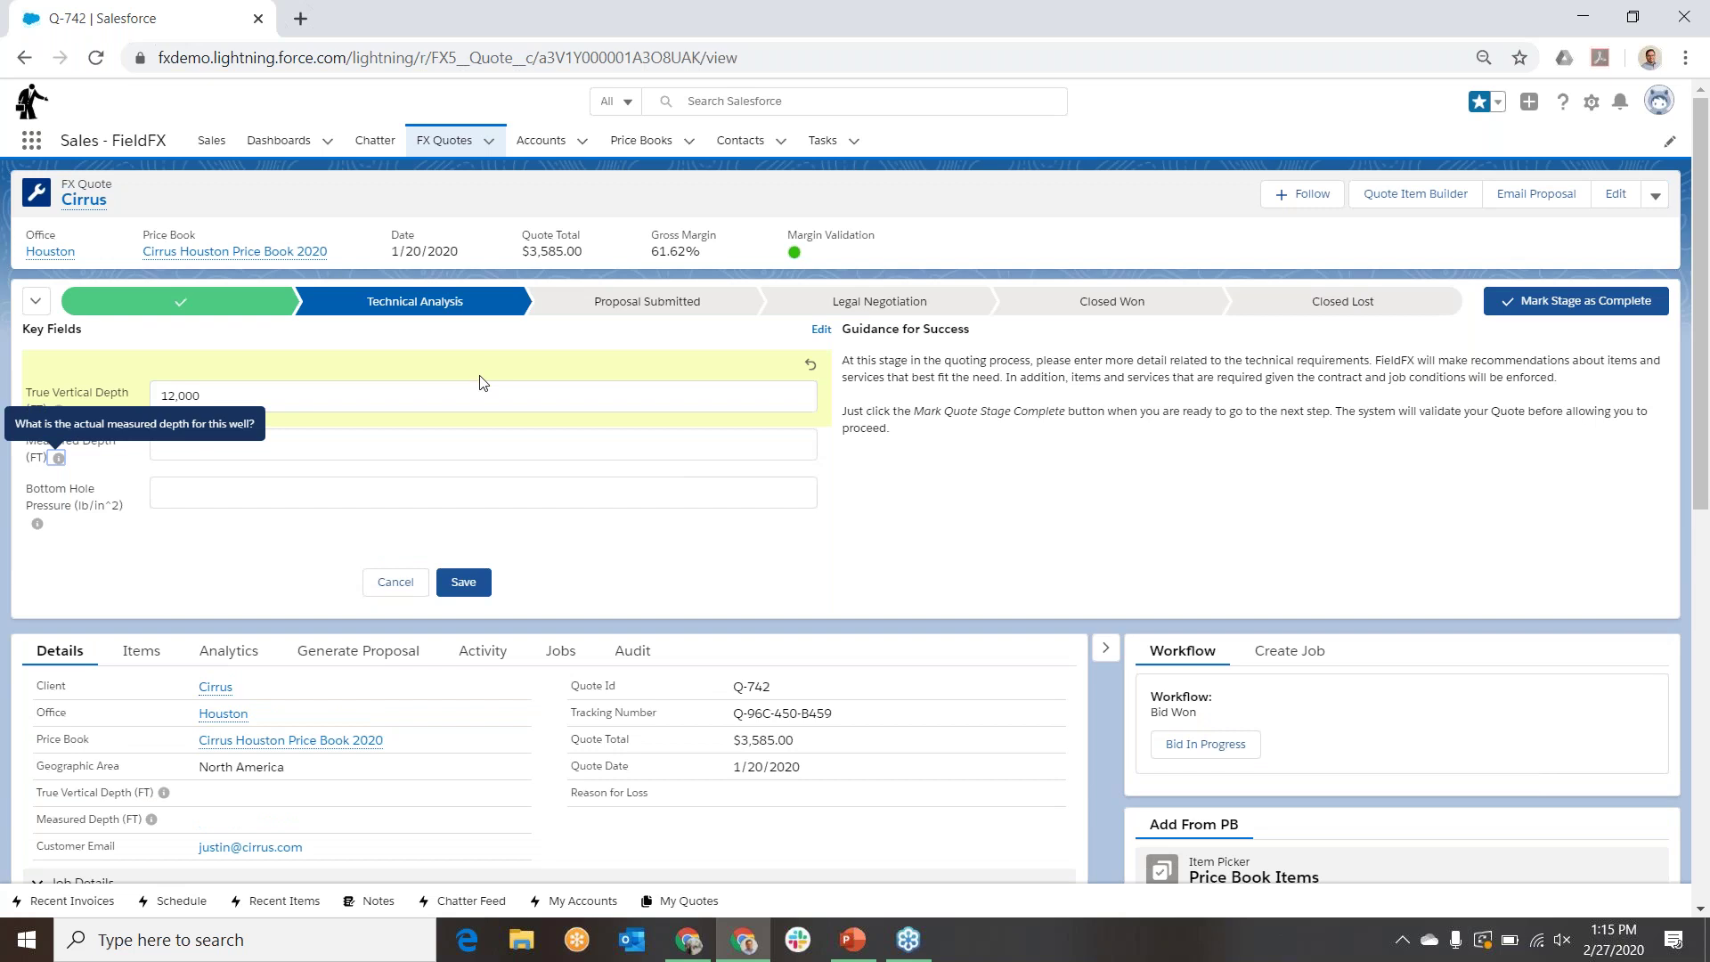
pyautogui.press('Tab')
pyautogui.write('12,000')
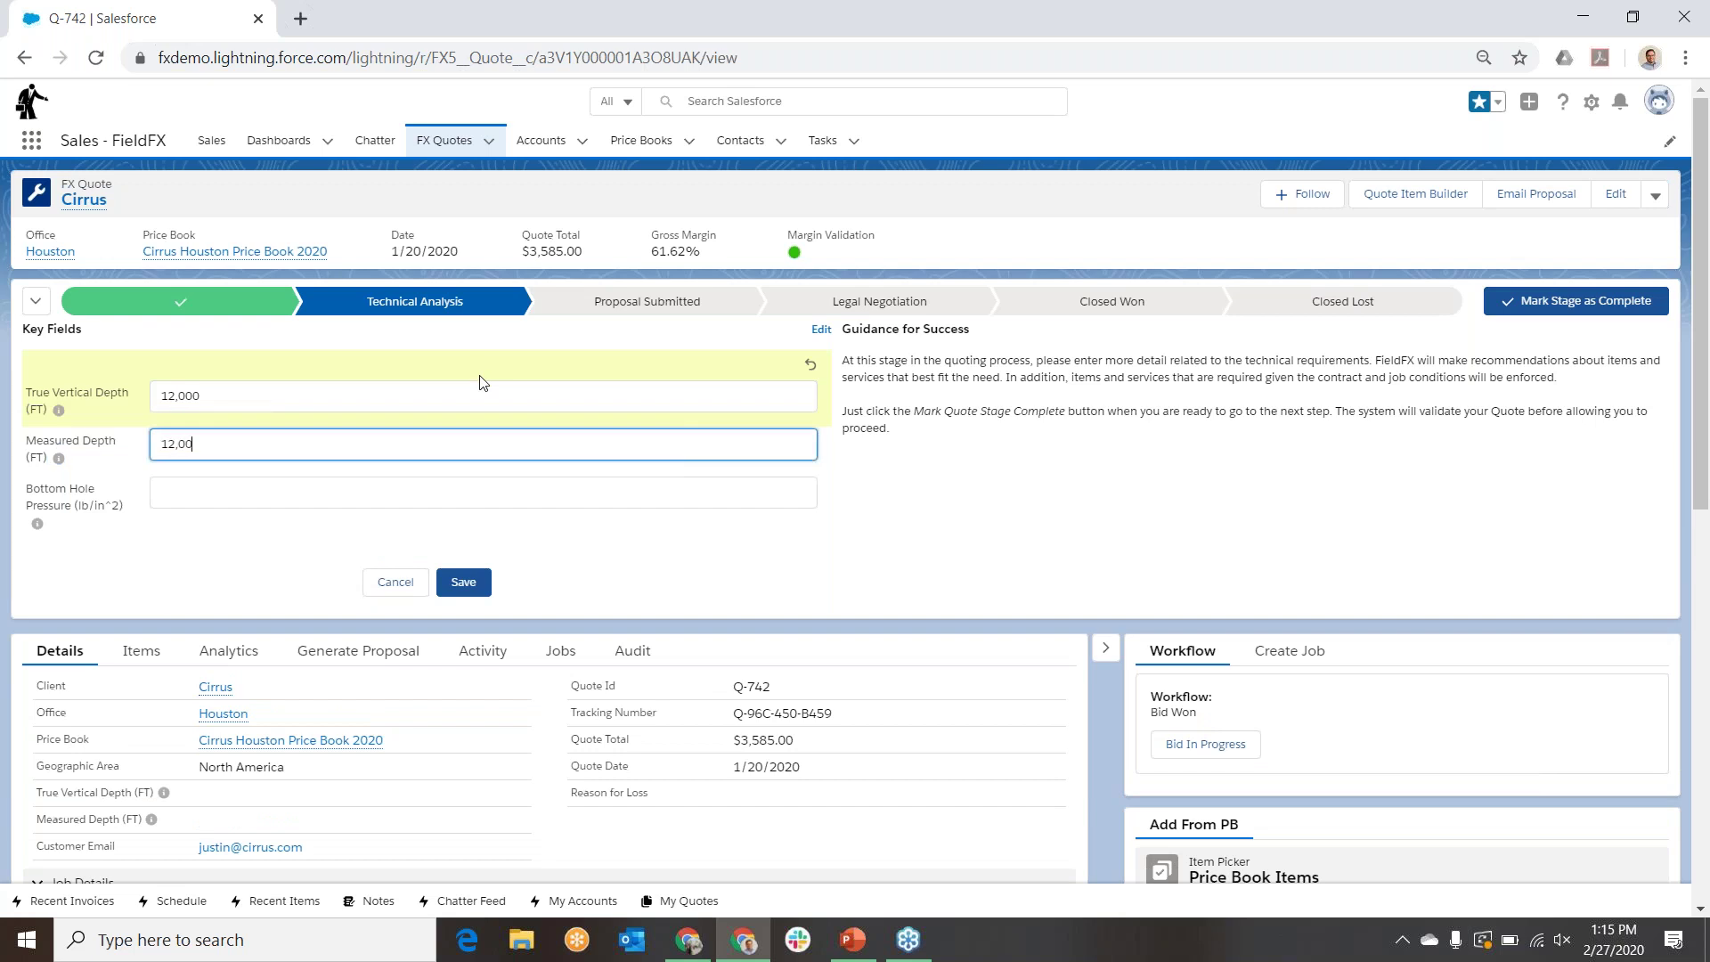
pyautogui.click(384, 488)
pyautogui.write('10,000')
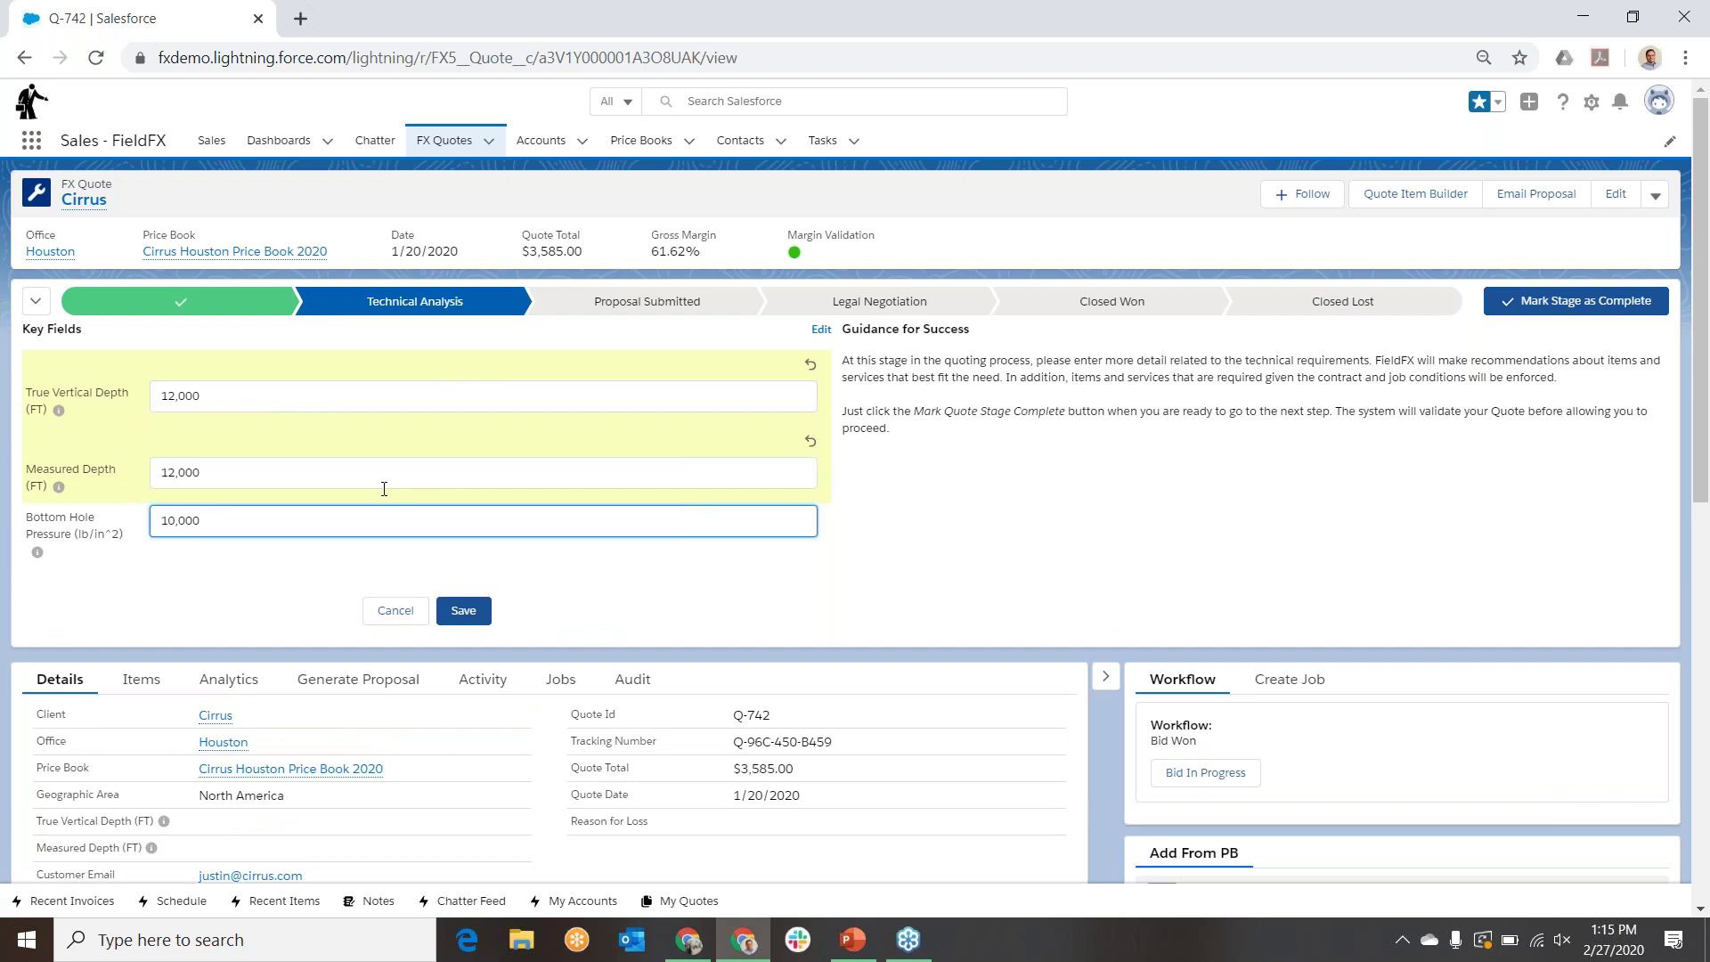
pyautogui.click(478, 620)
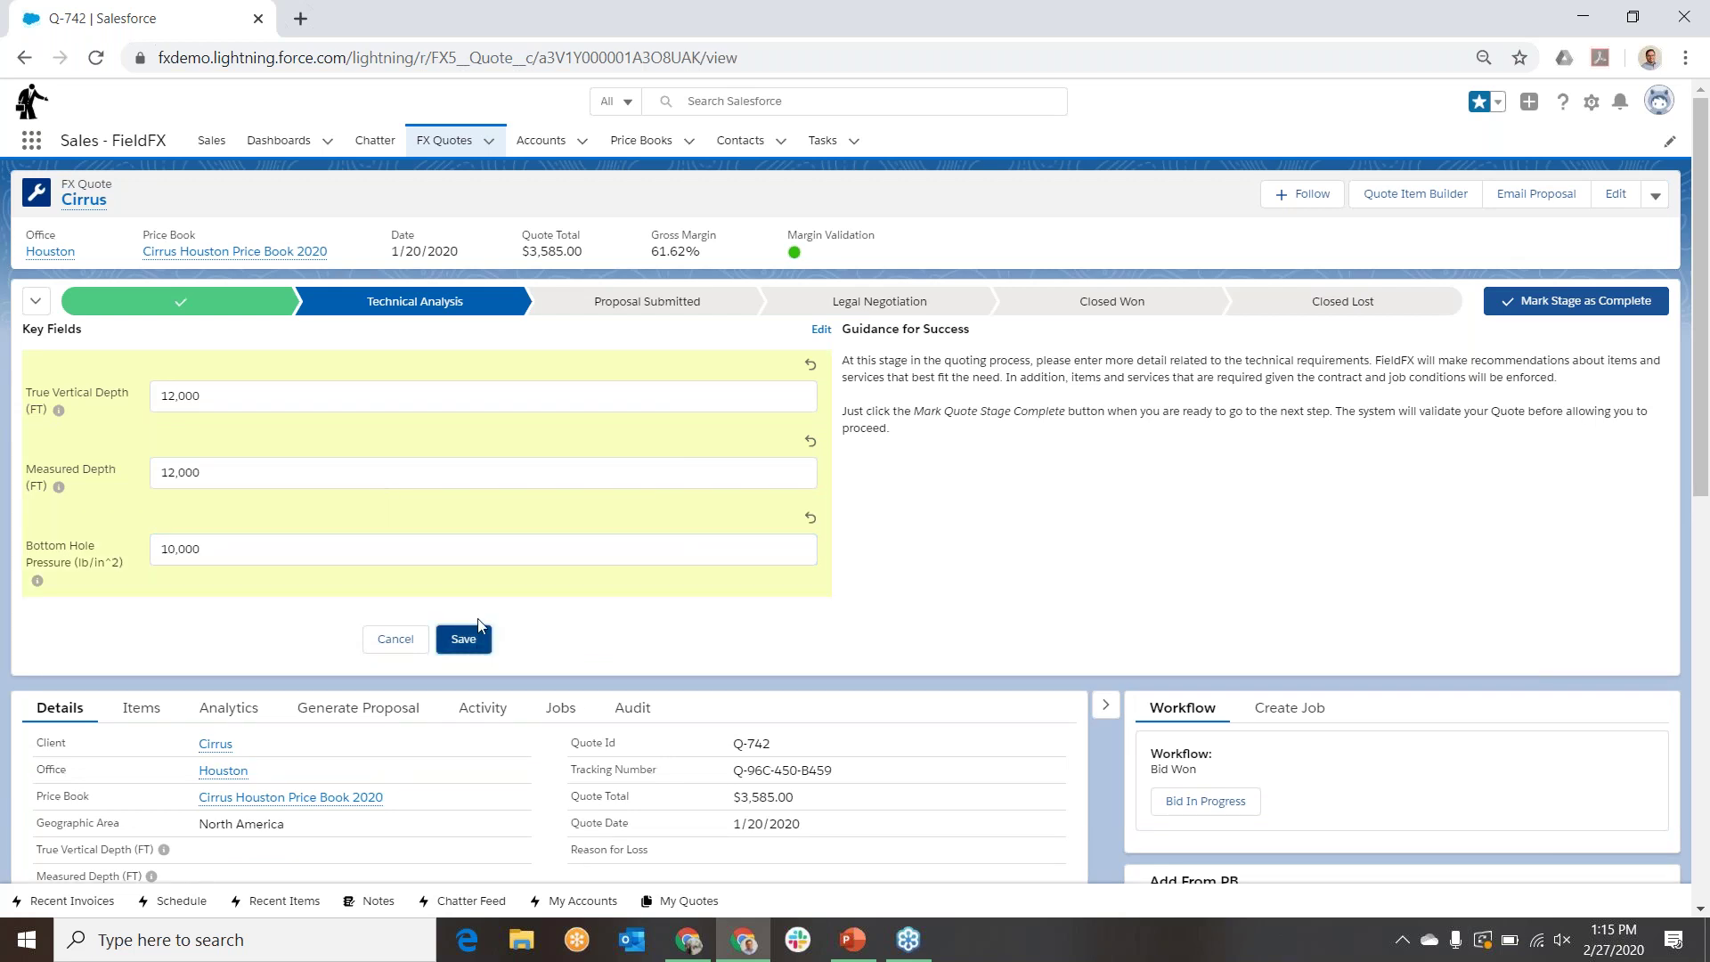
pyautogui.click(463, 640)
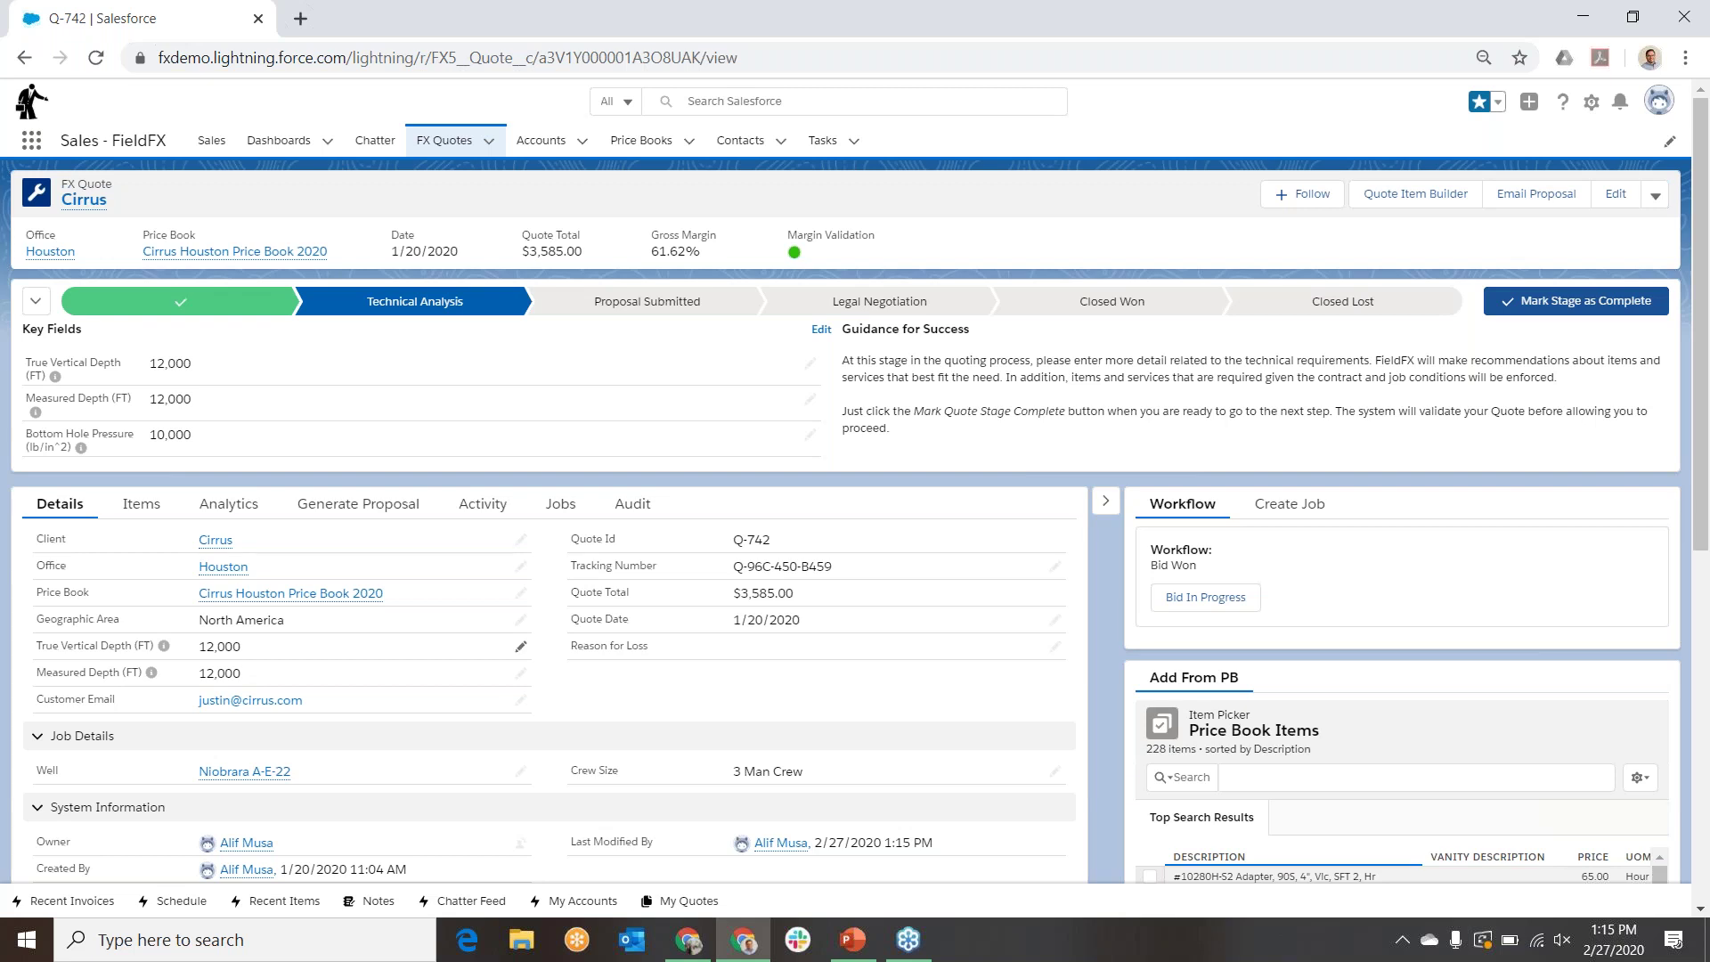
# Step: In the quote's items, set the discount of item WR106, 2" Air Diaphragm, to 25%
pyautogui.click(142, 506)
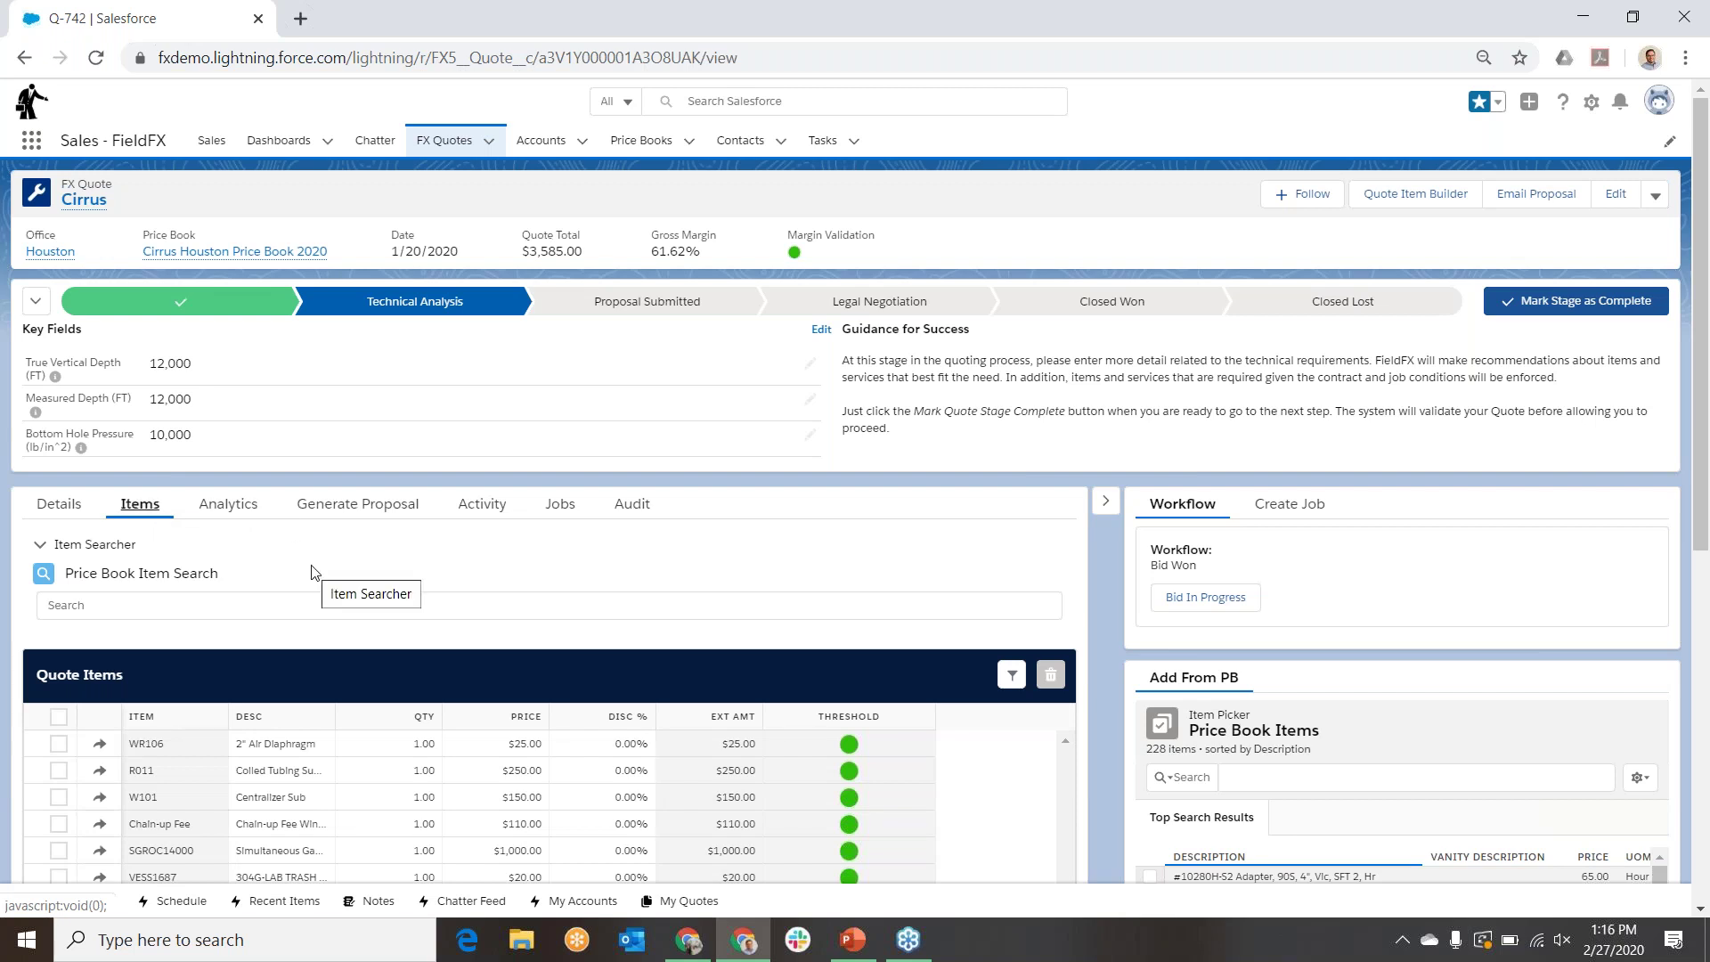
pyautogui.scroll(-3, 312, 571)
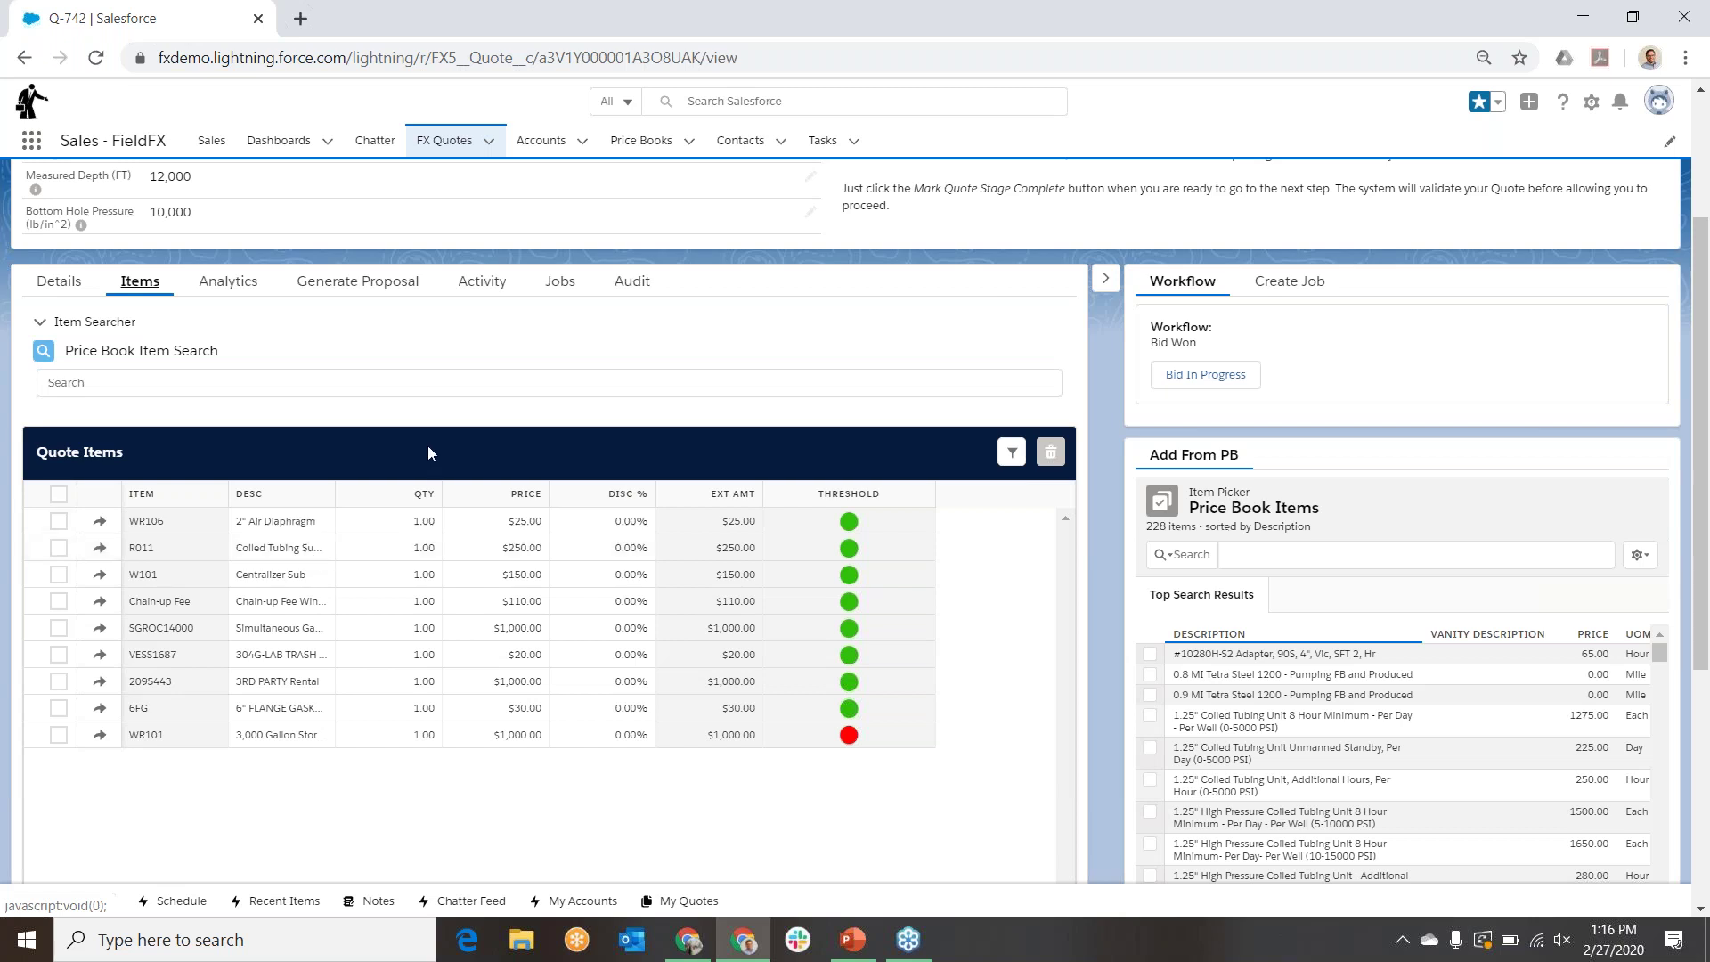
pyautogui.scroll(3, 459, 423)
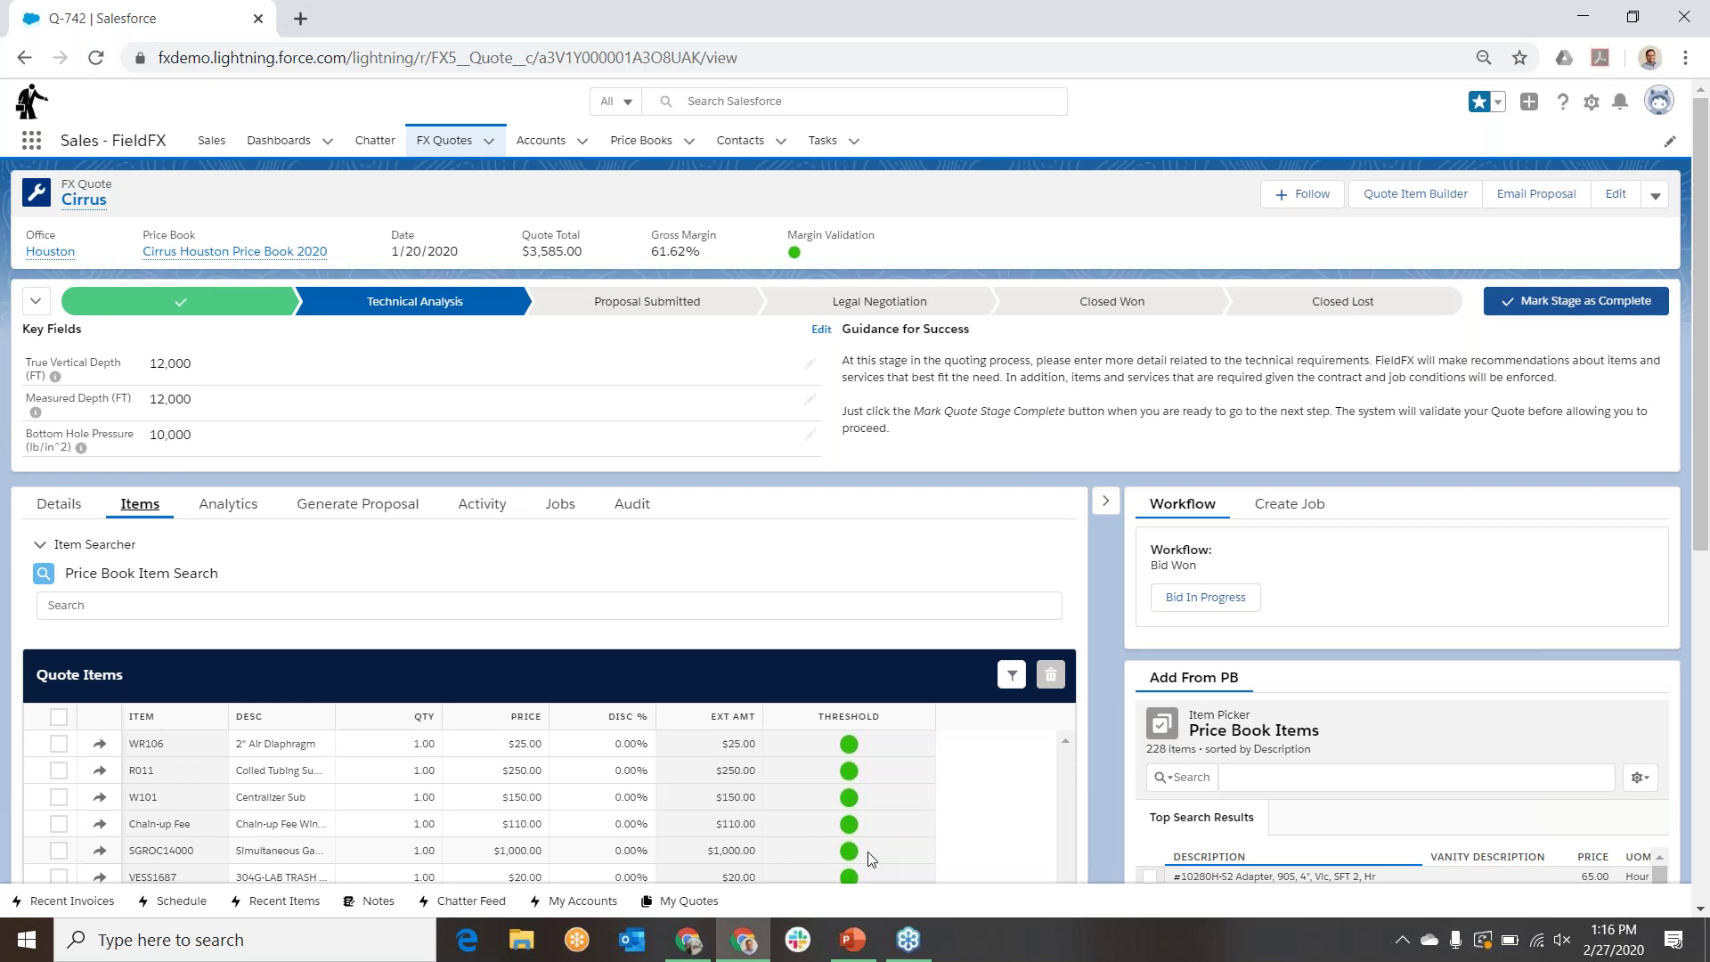
pyautogui.scroll(-3, 895, 830)
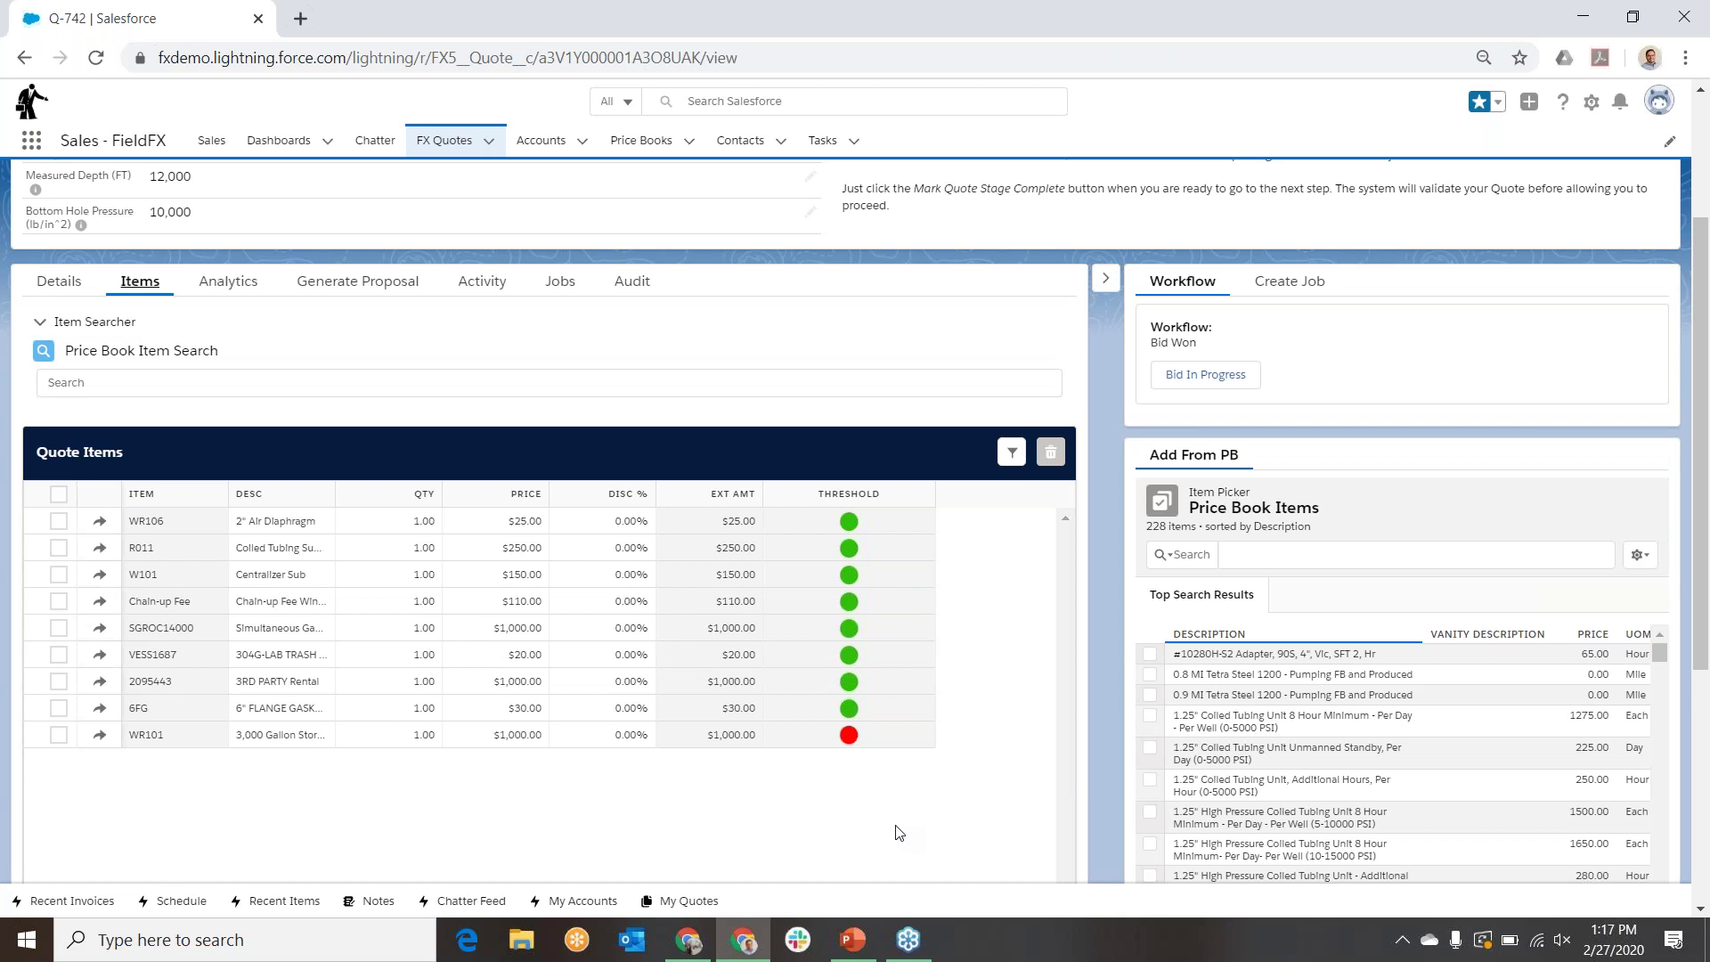
pyautogui.click(624, 530)
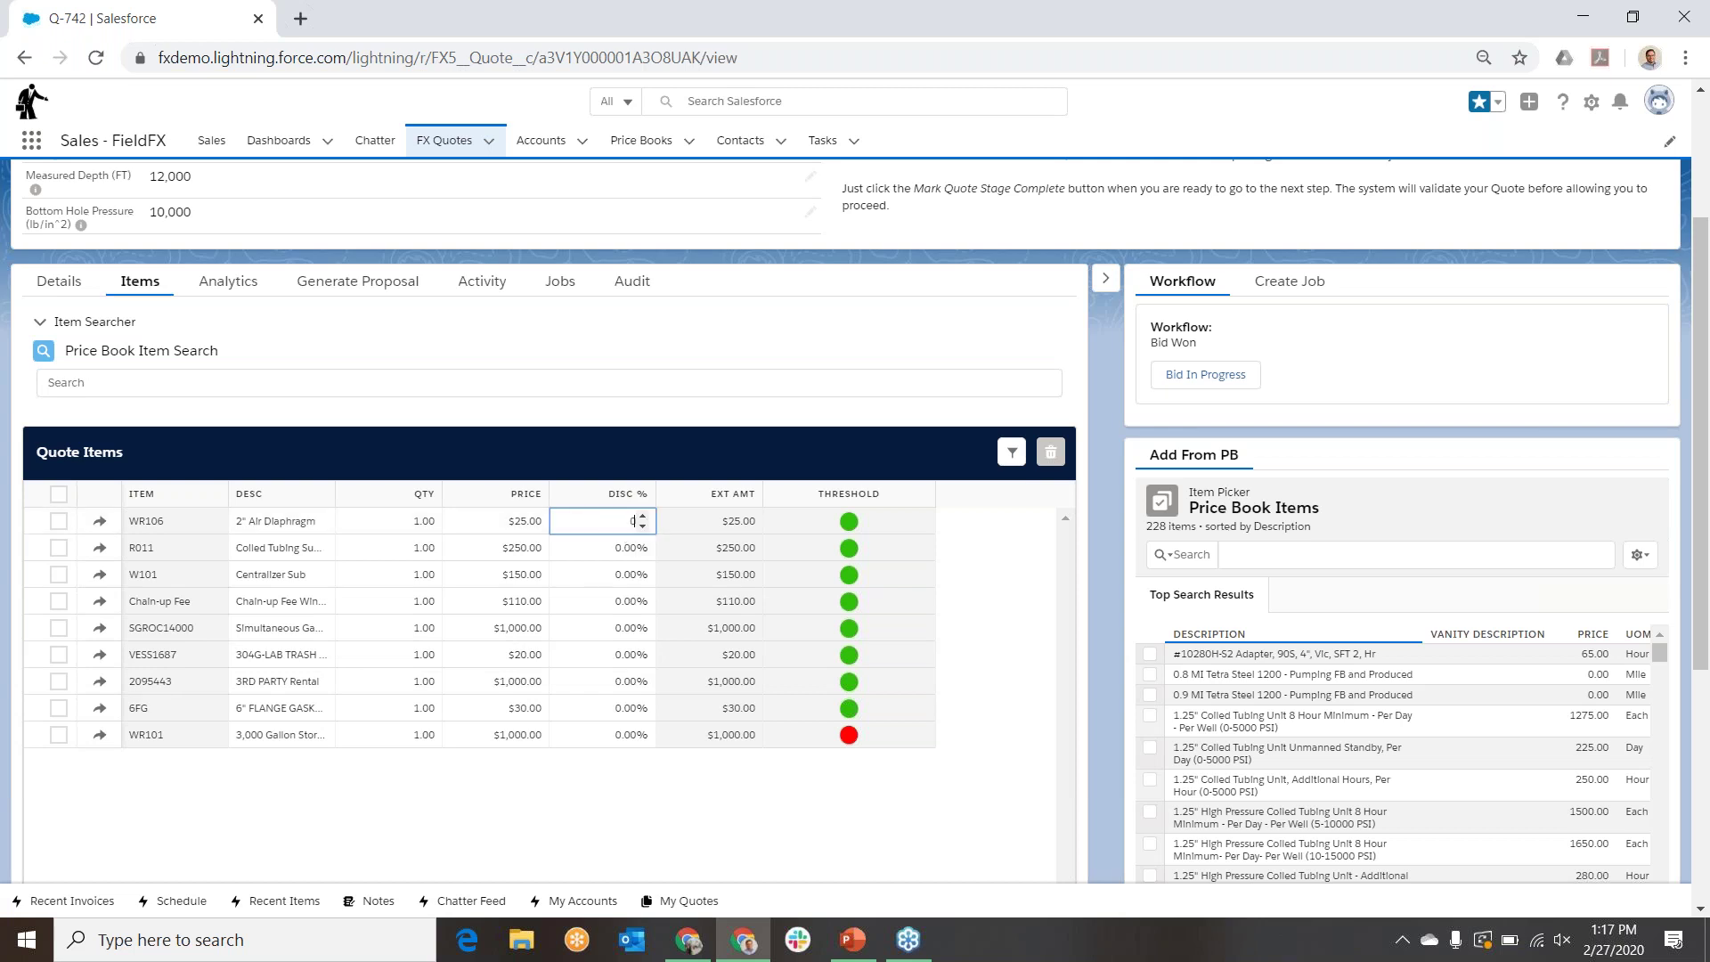
pyautogui.write('25')
pyautogui.press('Return')
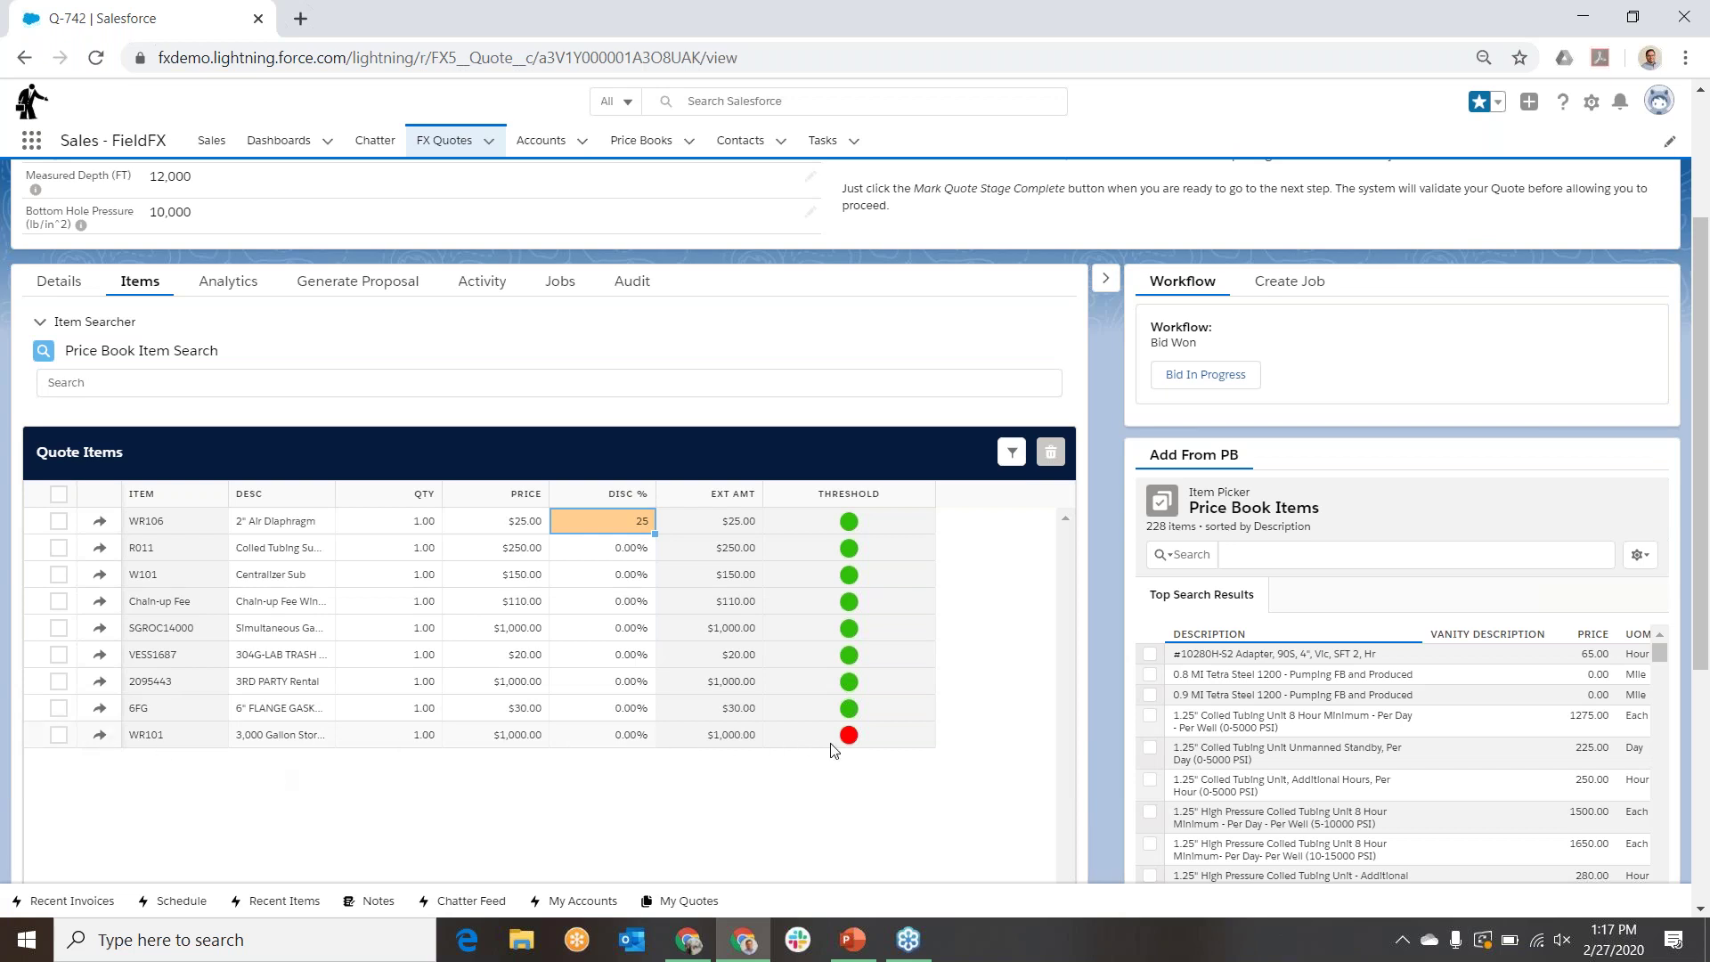
# Step: Set the price of quote item WR101, the 3,000 gallon storage tank, to $2,500
pyautogui.click(497, 739)
pyautogui.press('BackSpace')
pyautogui.press('BackSpace')
pyautogui.press('BackSpace')
pyautogui.press('BackSpace')
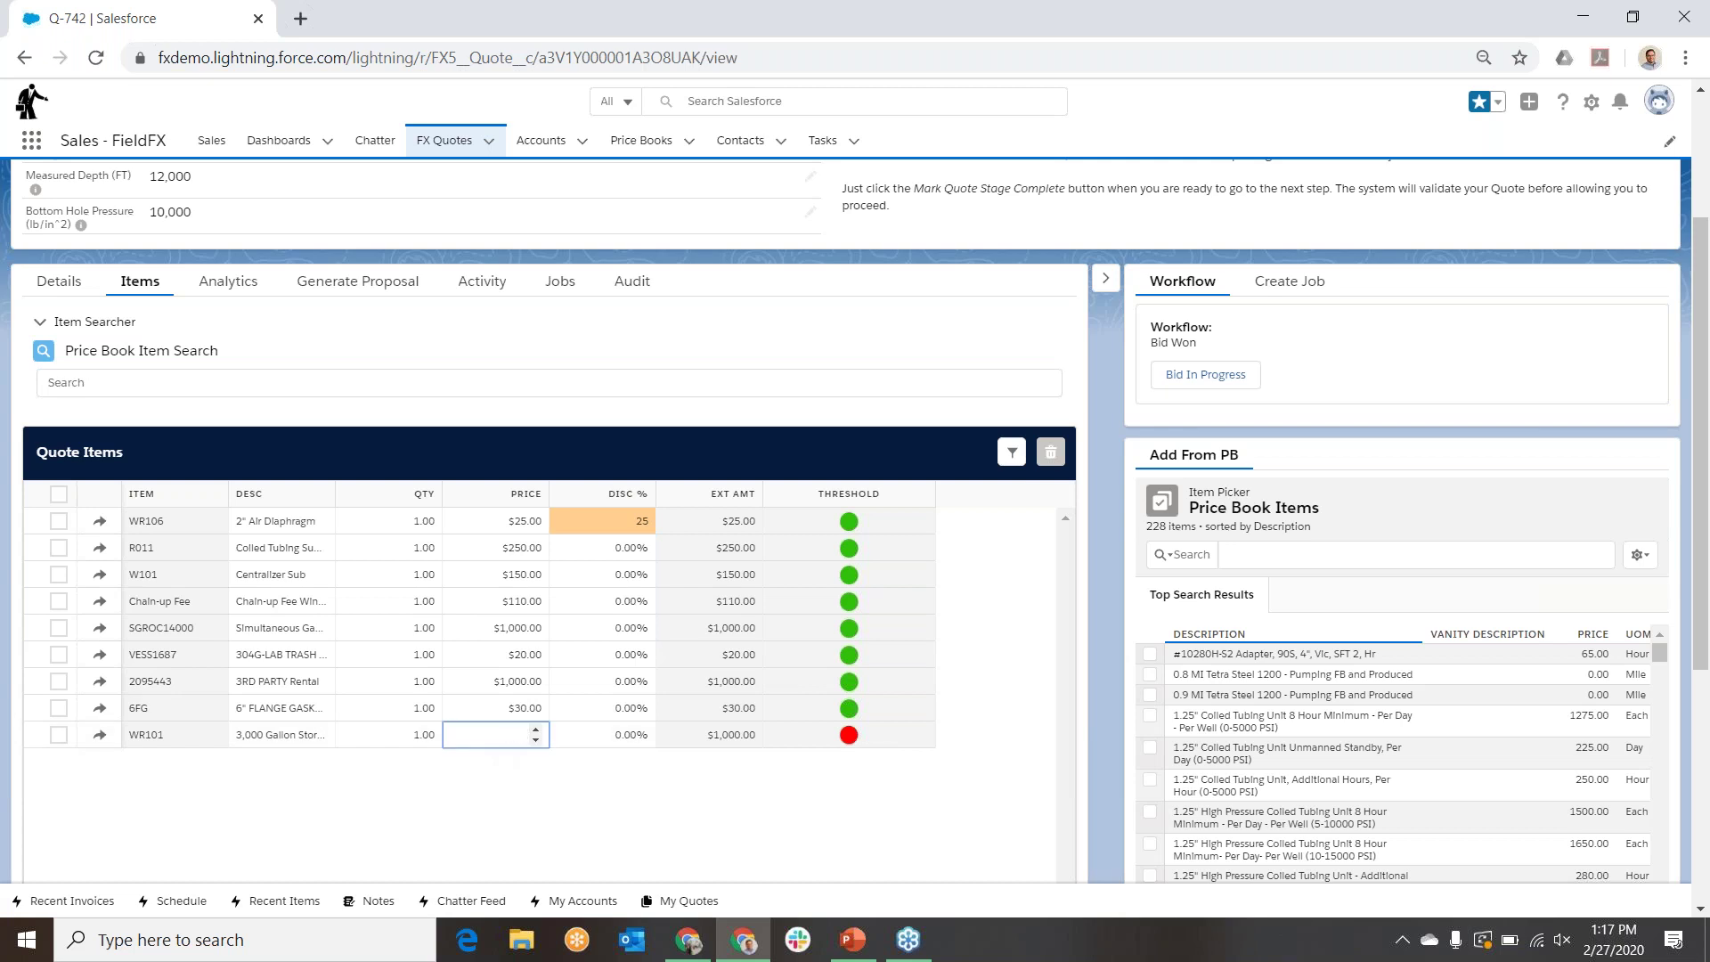
pyautogui.write('2500')
pyautogui.press('Return')
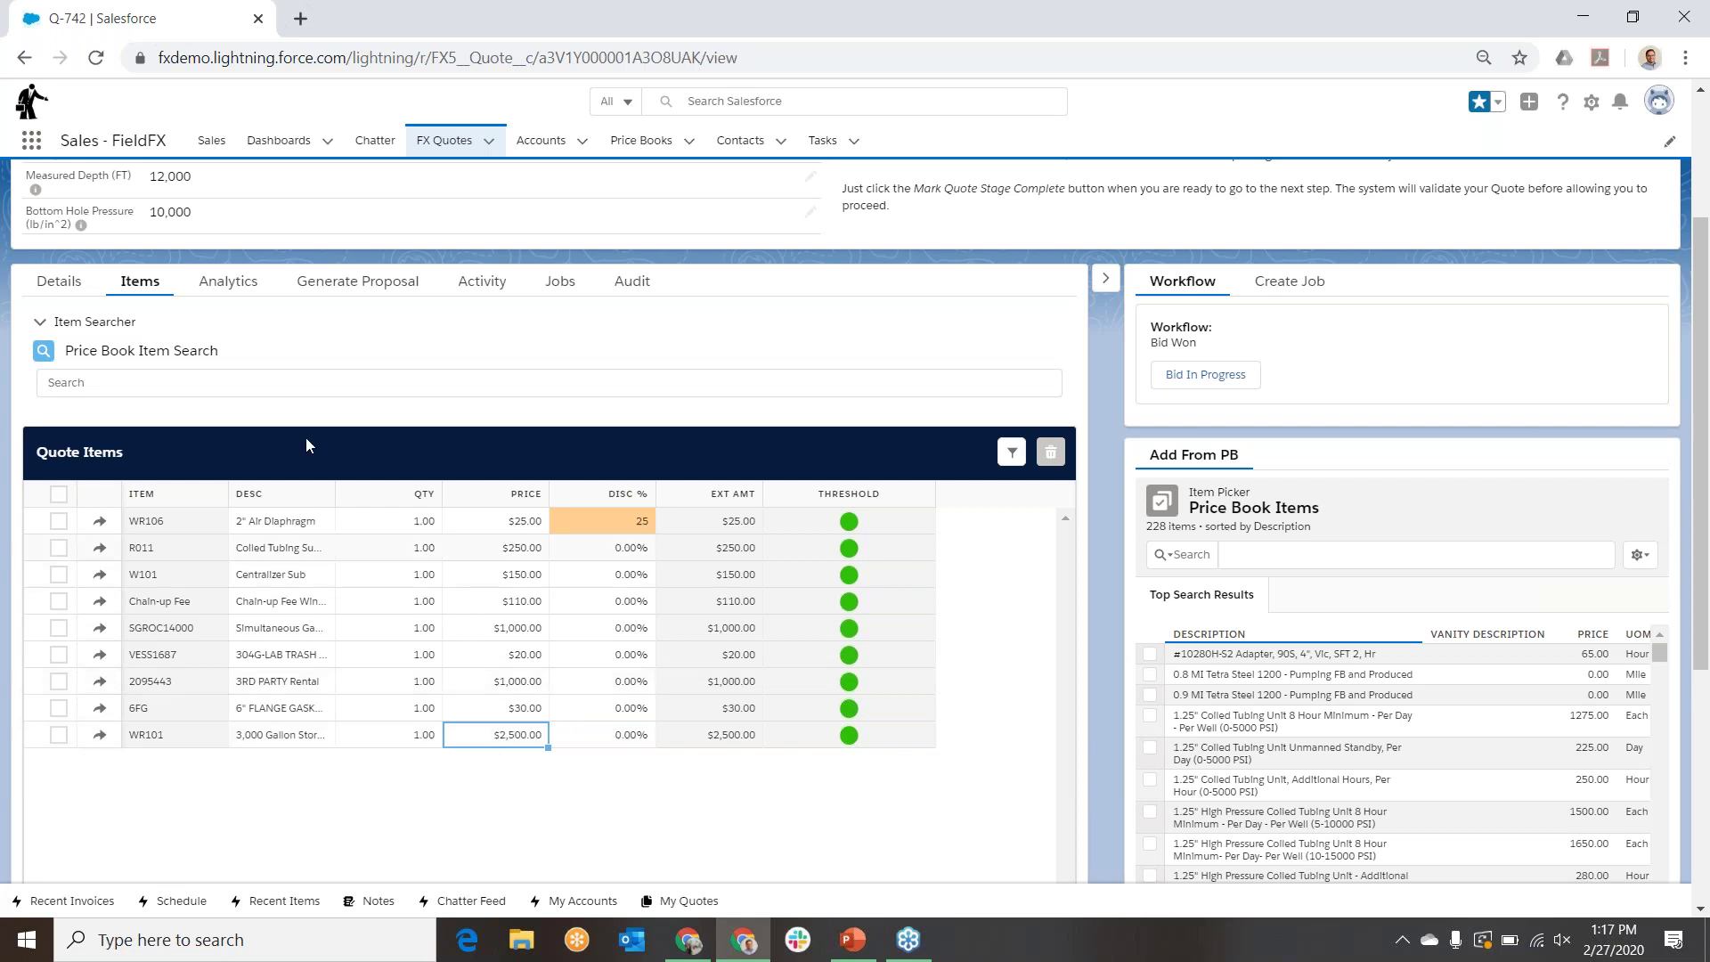
# Step: Generate the proposal with the "1. Quote" report and review its item tables down to the signature boxes
pyautogui.click(356, 288)
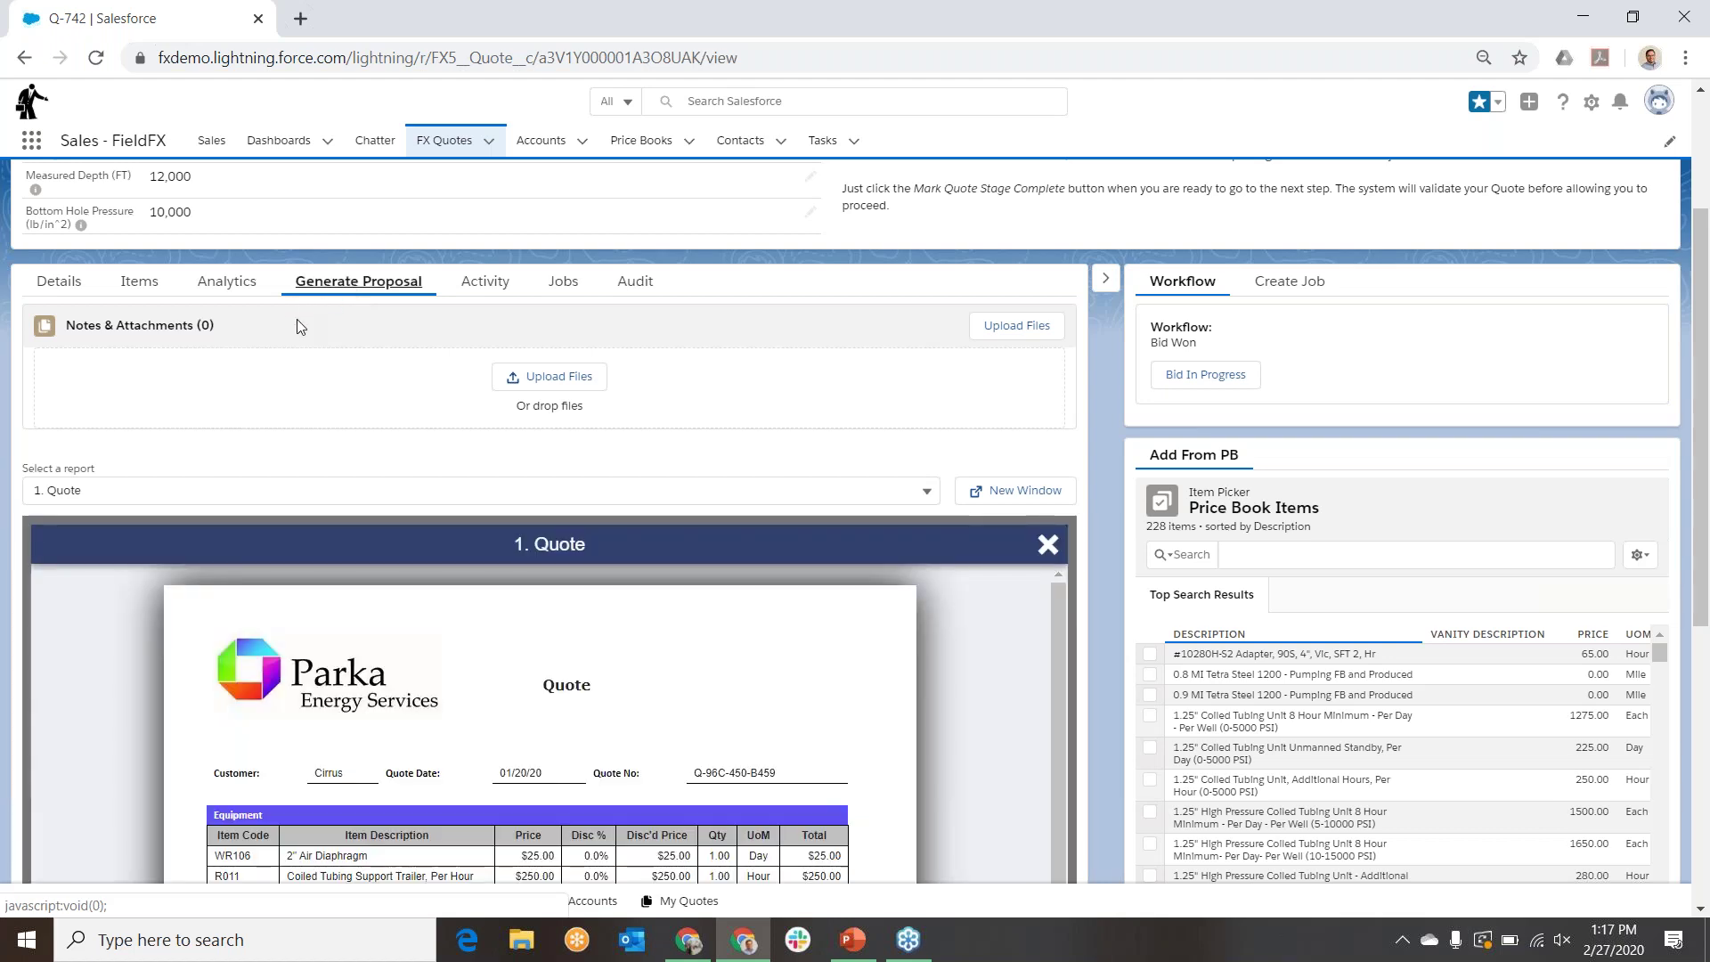
pyautogui.scroll(-1, 299, 326)
pyautogui.scroll(-2, 298, 326)
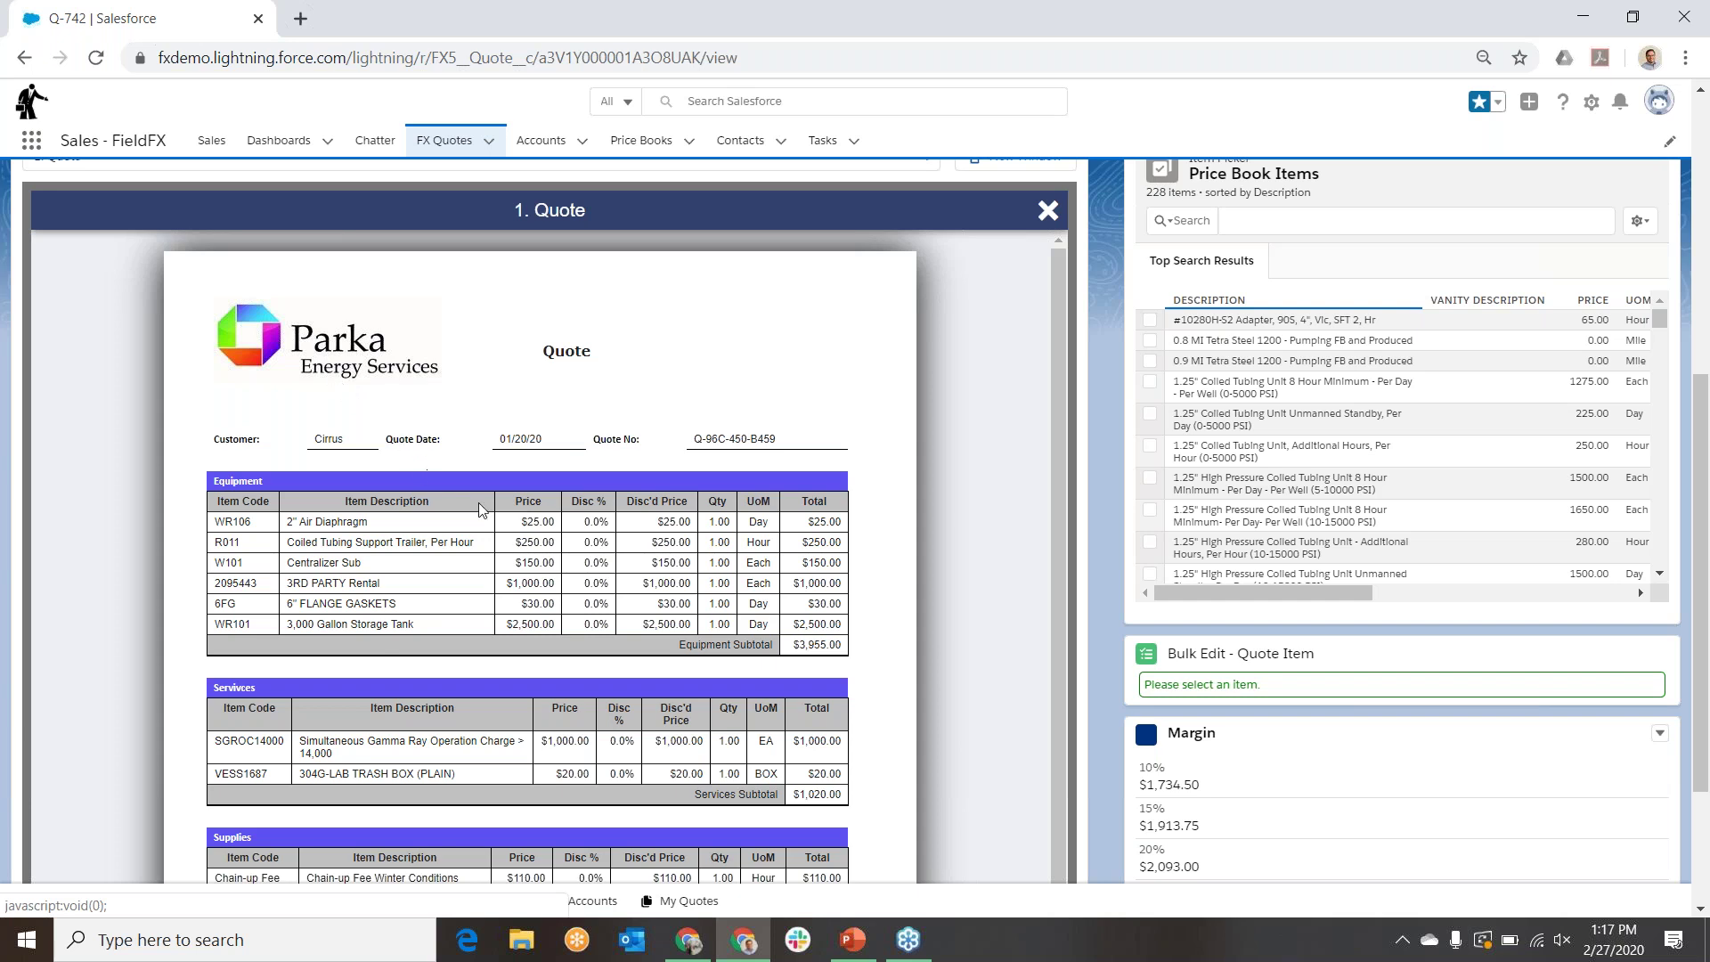
pyautogui.scroll(-2, 553, 542)
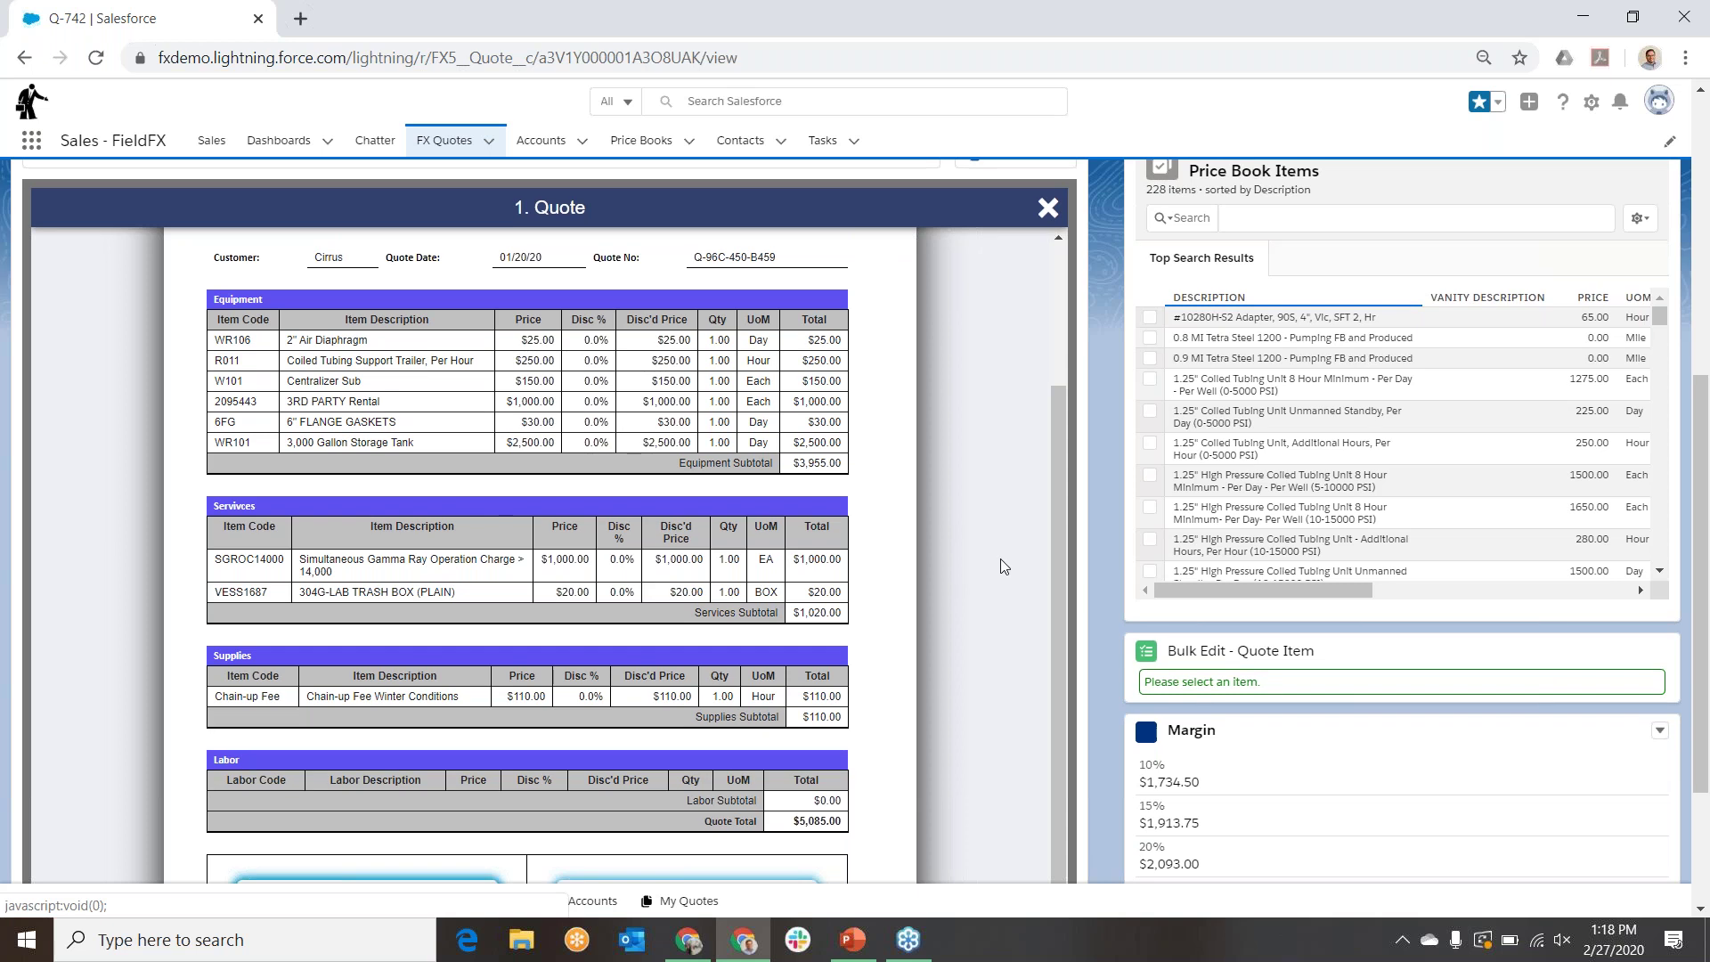
pyautogui.scroll(-1, 1001, 559)
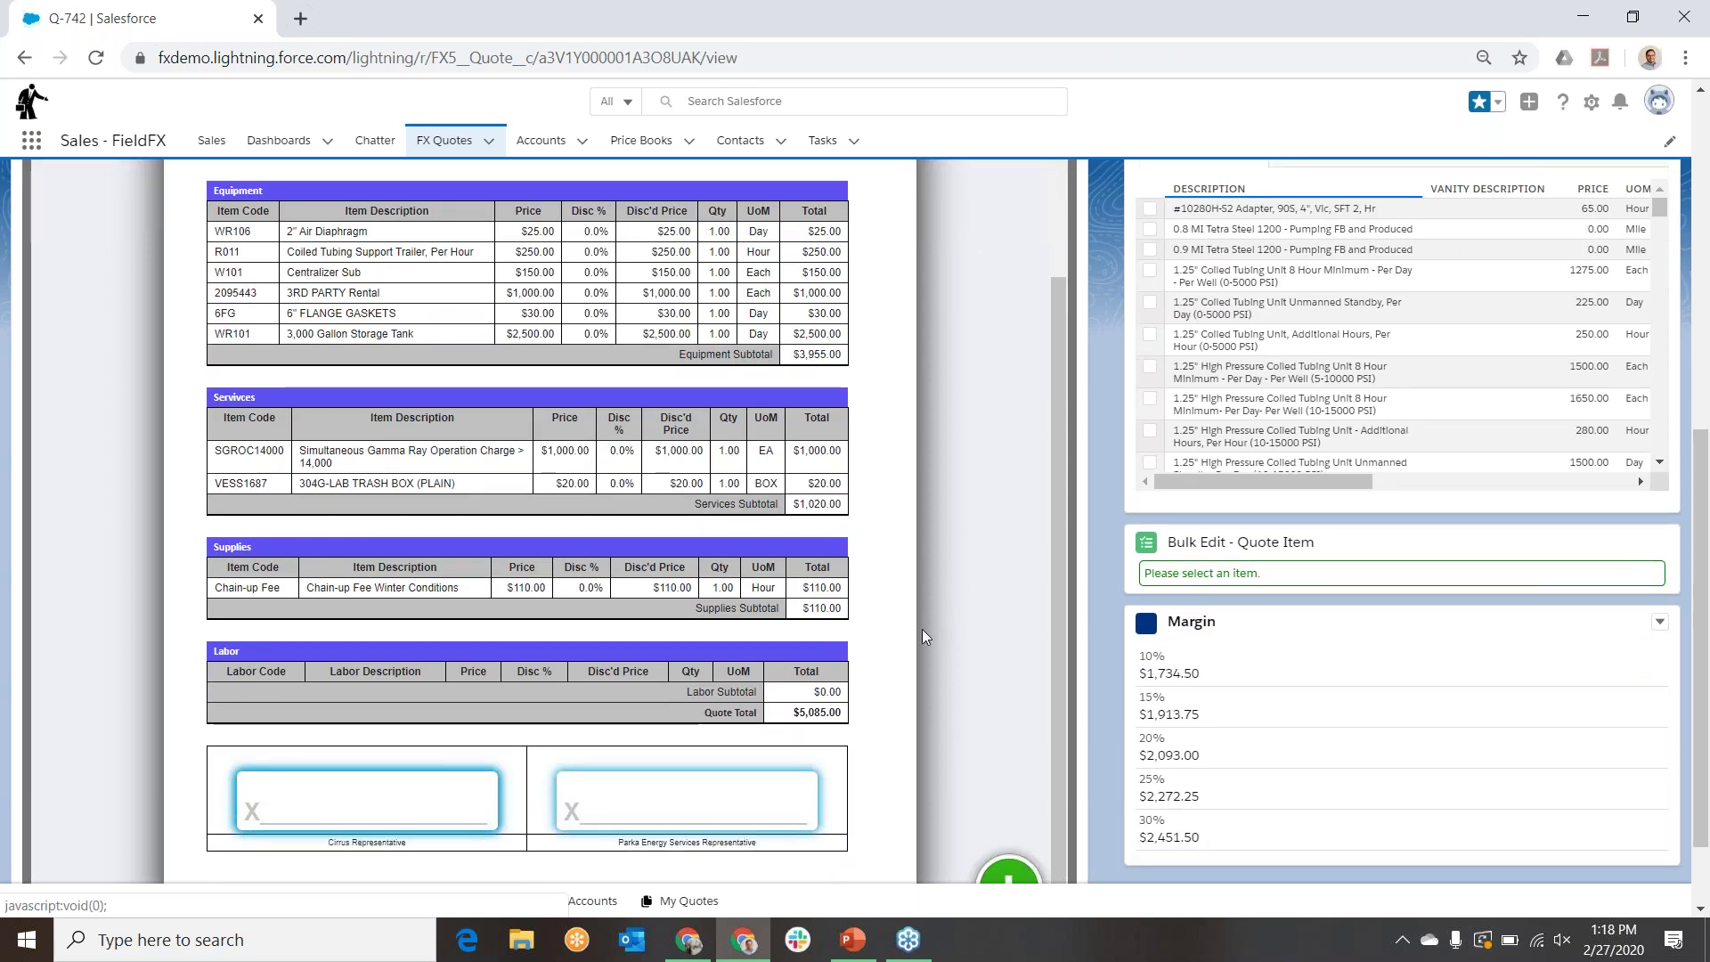
# Step: Sign the quote report by hand as the Parka Energy Services representative and accept the signature
pyautogui.click(746, 793)
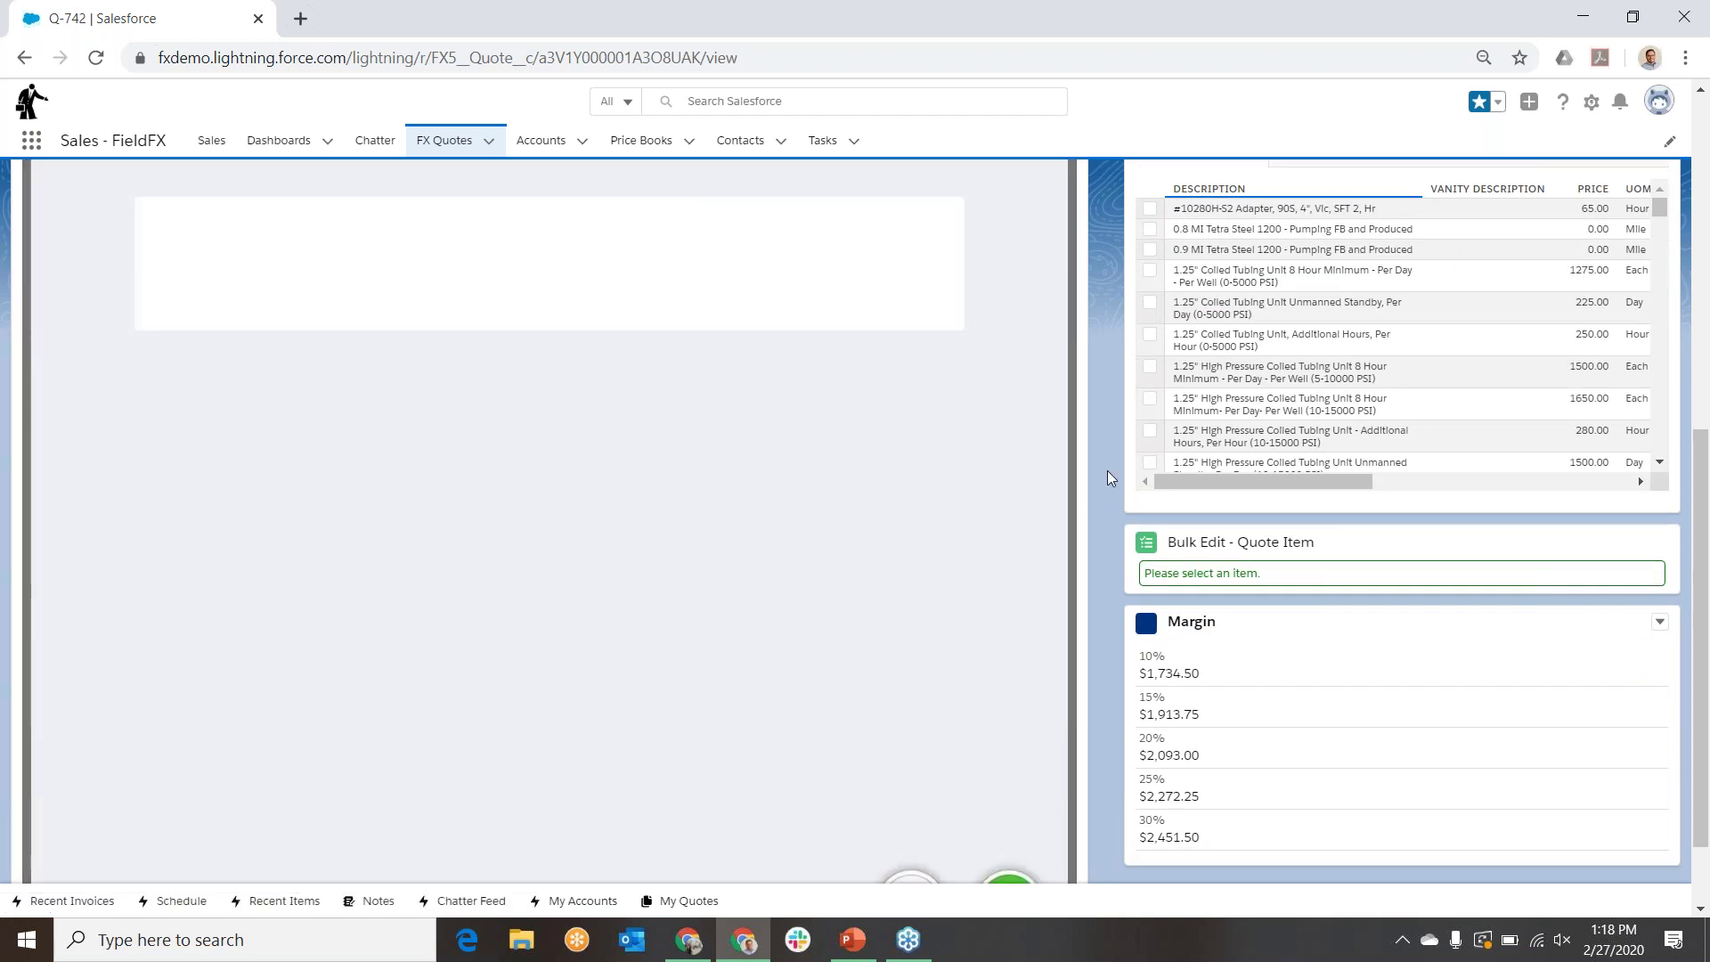
pyautogui.scroll(1, 1060, 494)
pyautogui.moveTo(426, 412)
pyautogui.mouseDown()
pyautogui.moveTo(473, 424)
pyautogui.moveTo(562, 383)
pyautogui.moveTo(695, 393)
pyautogui.mouseUp()
pyautogui.scroll(-2, 862, 482)
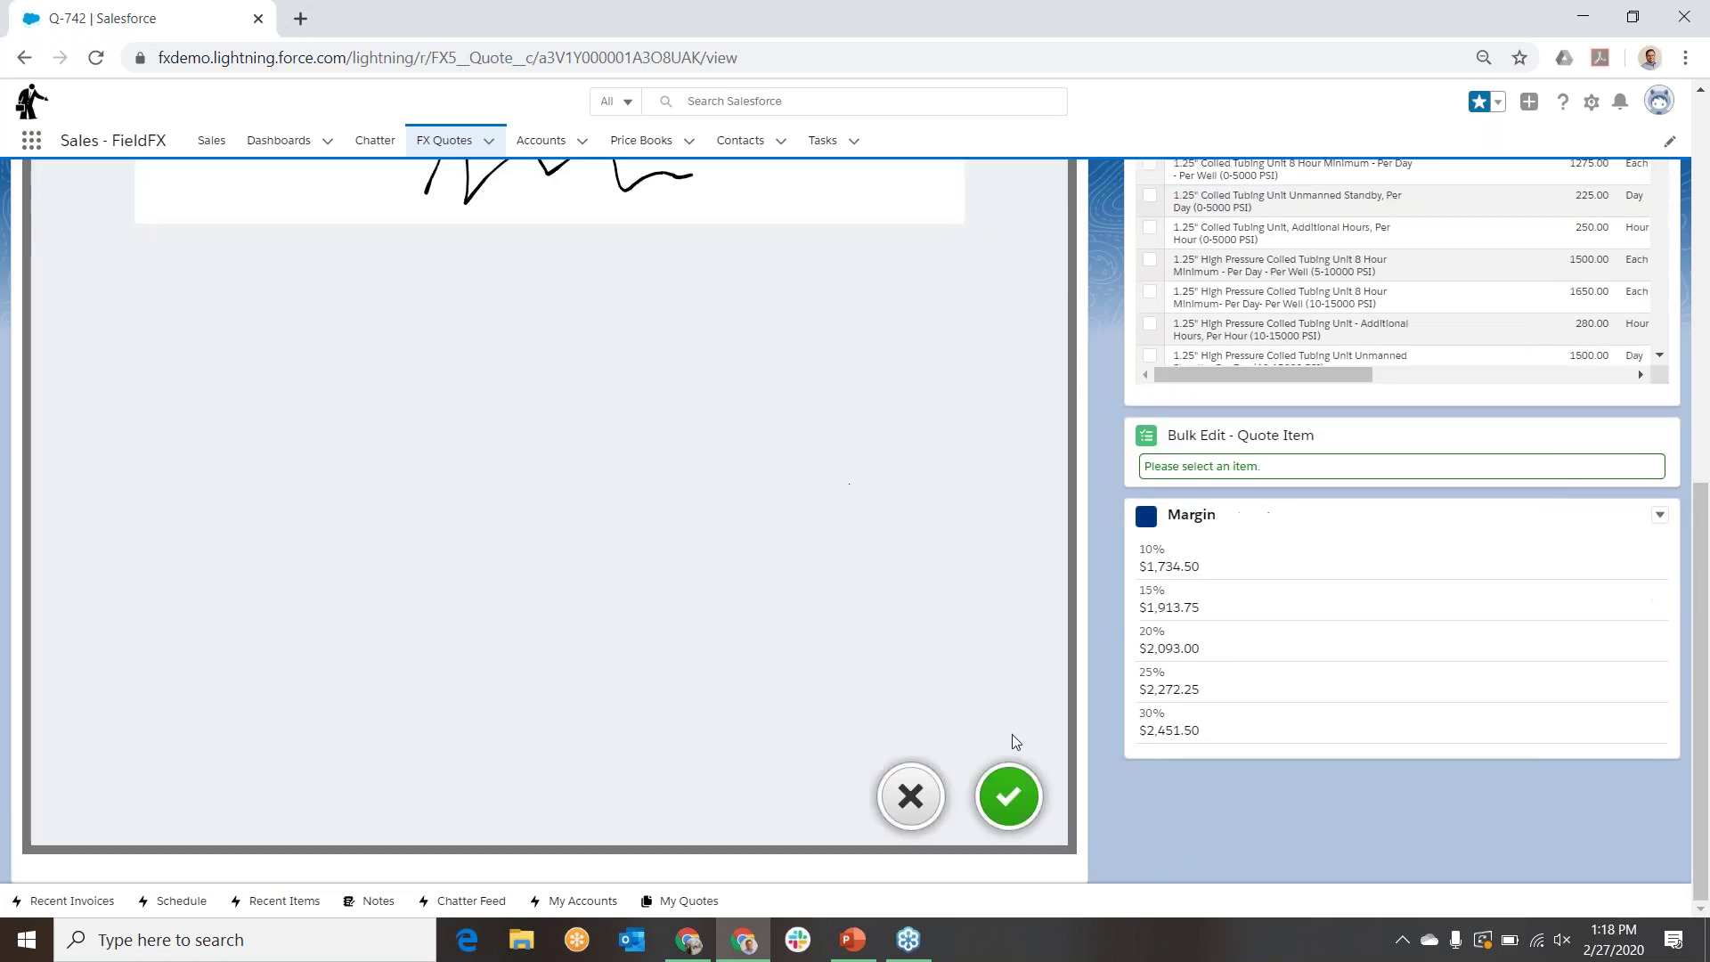
pyautogui.click(1008, 796)
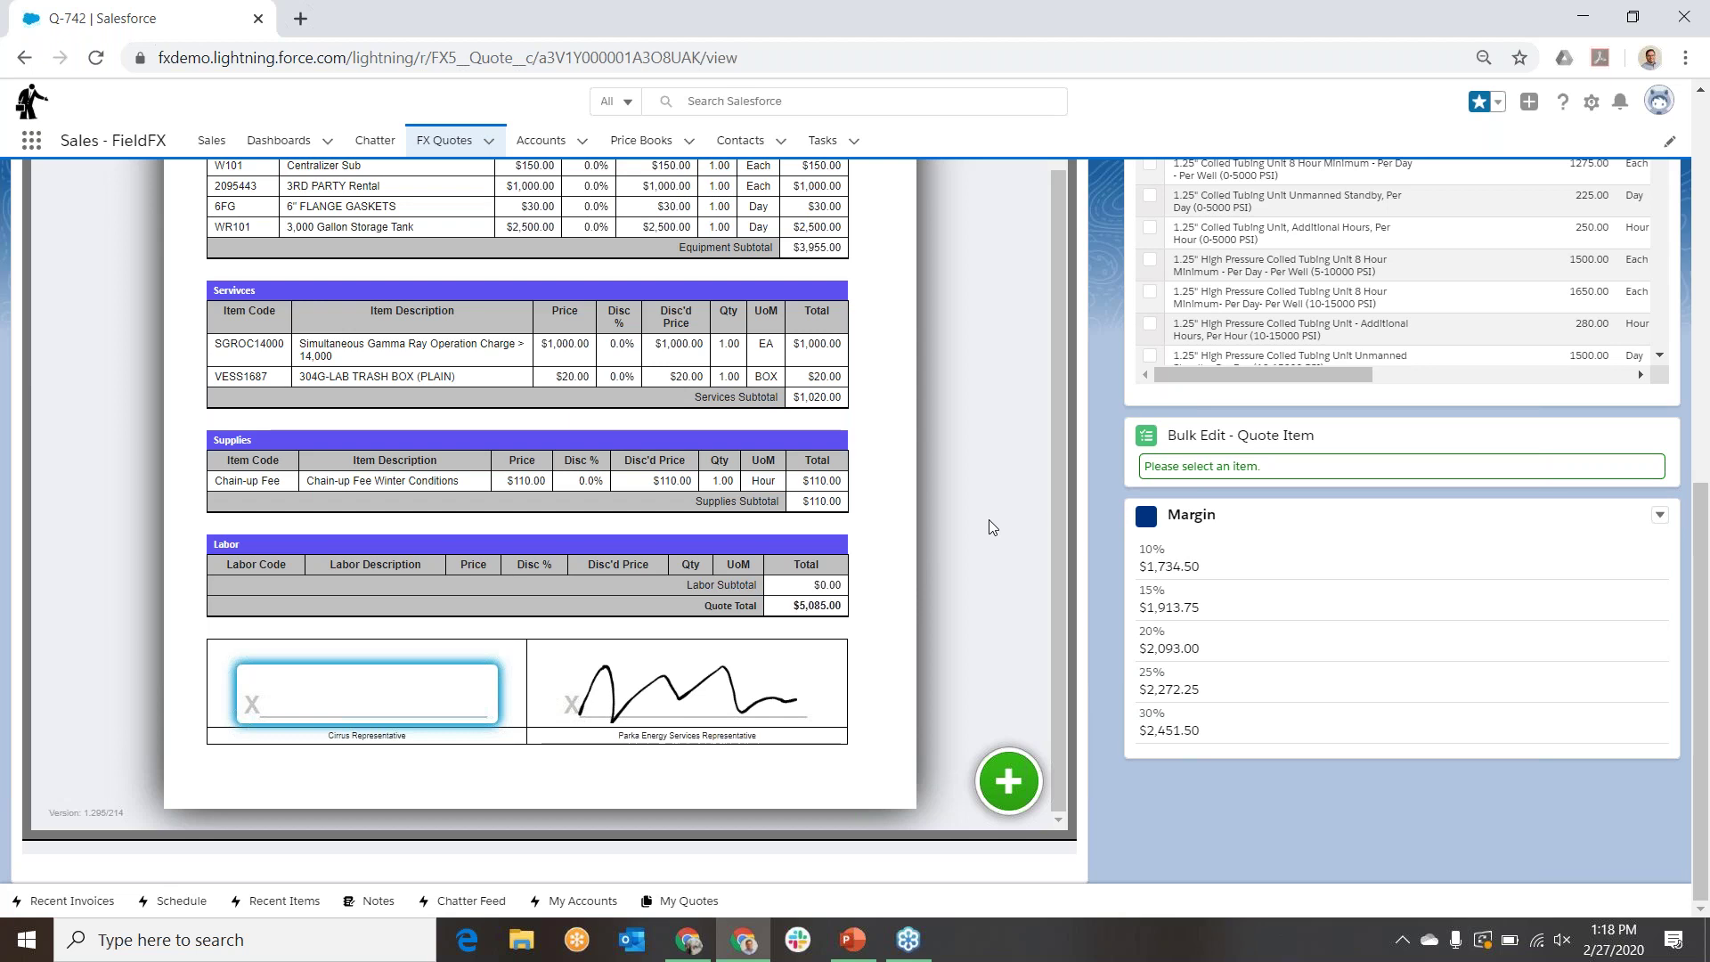
pyautogui.scroll(3, 1141, 442)
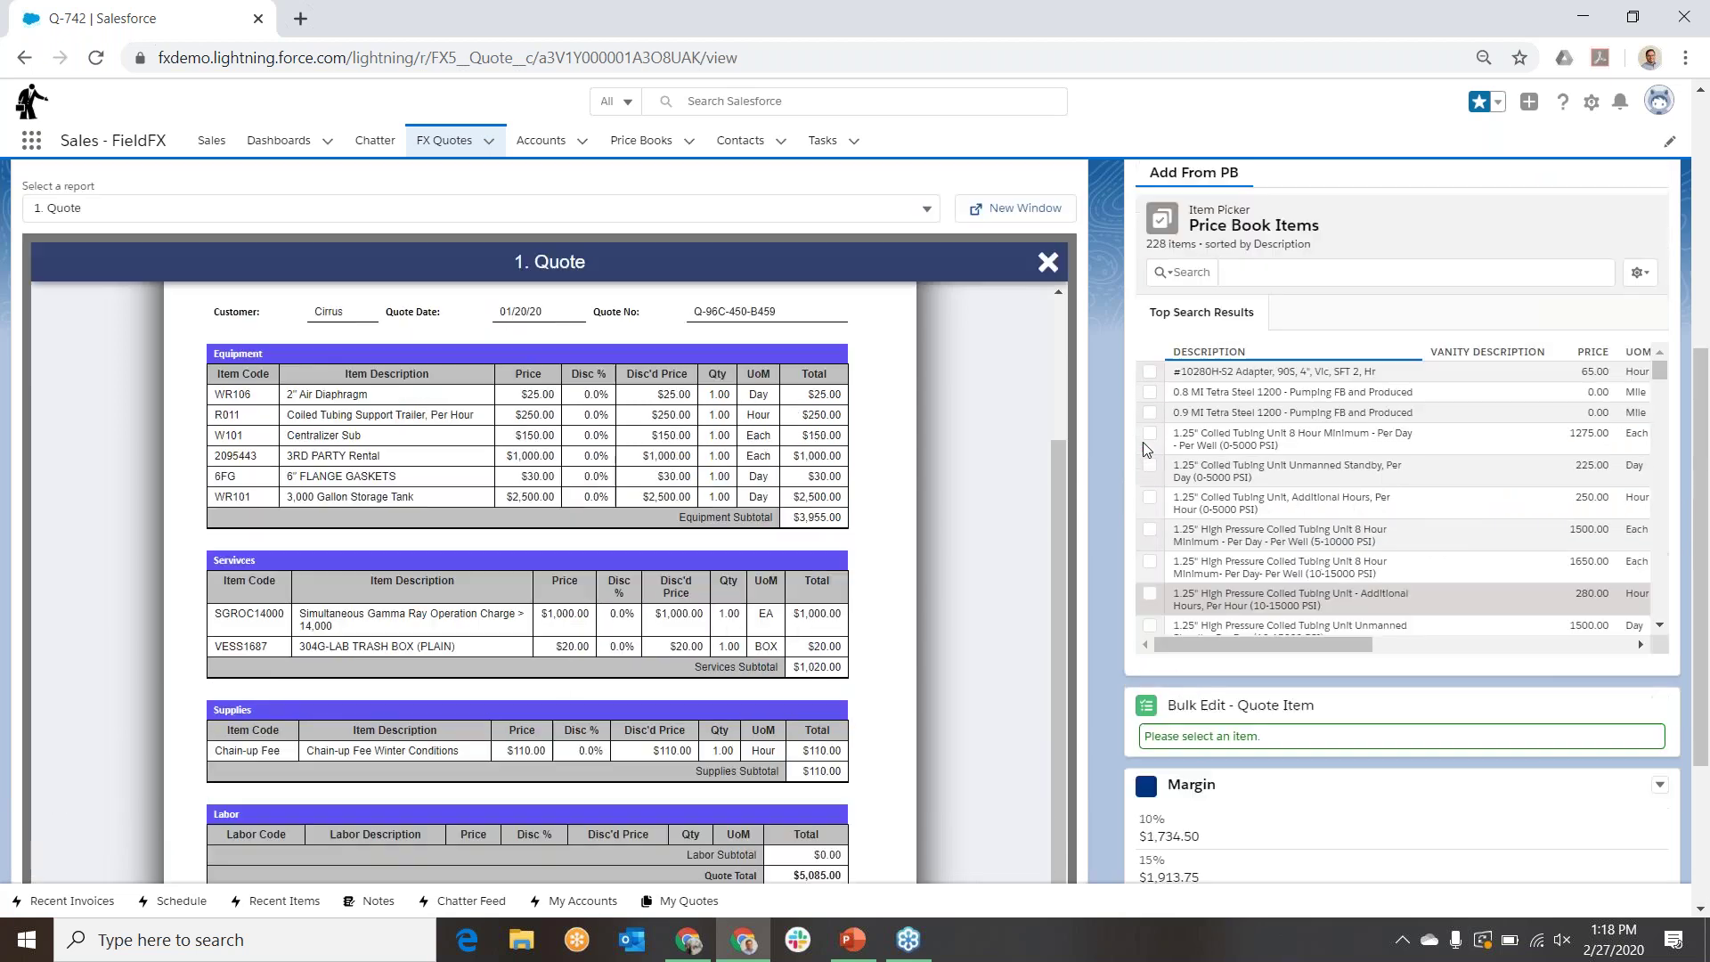
pyautogui.scroll(1, 1144, 445)
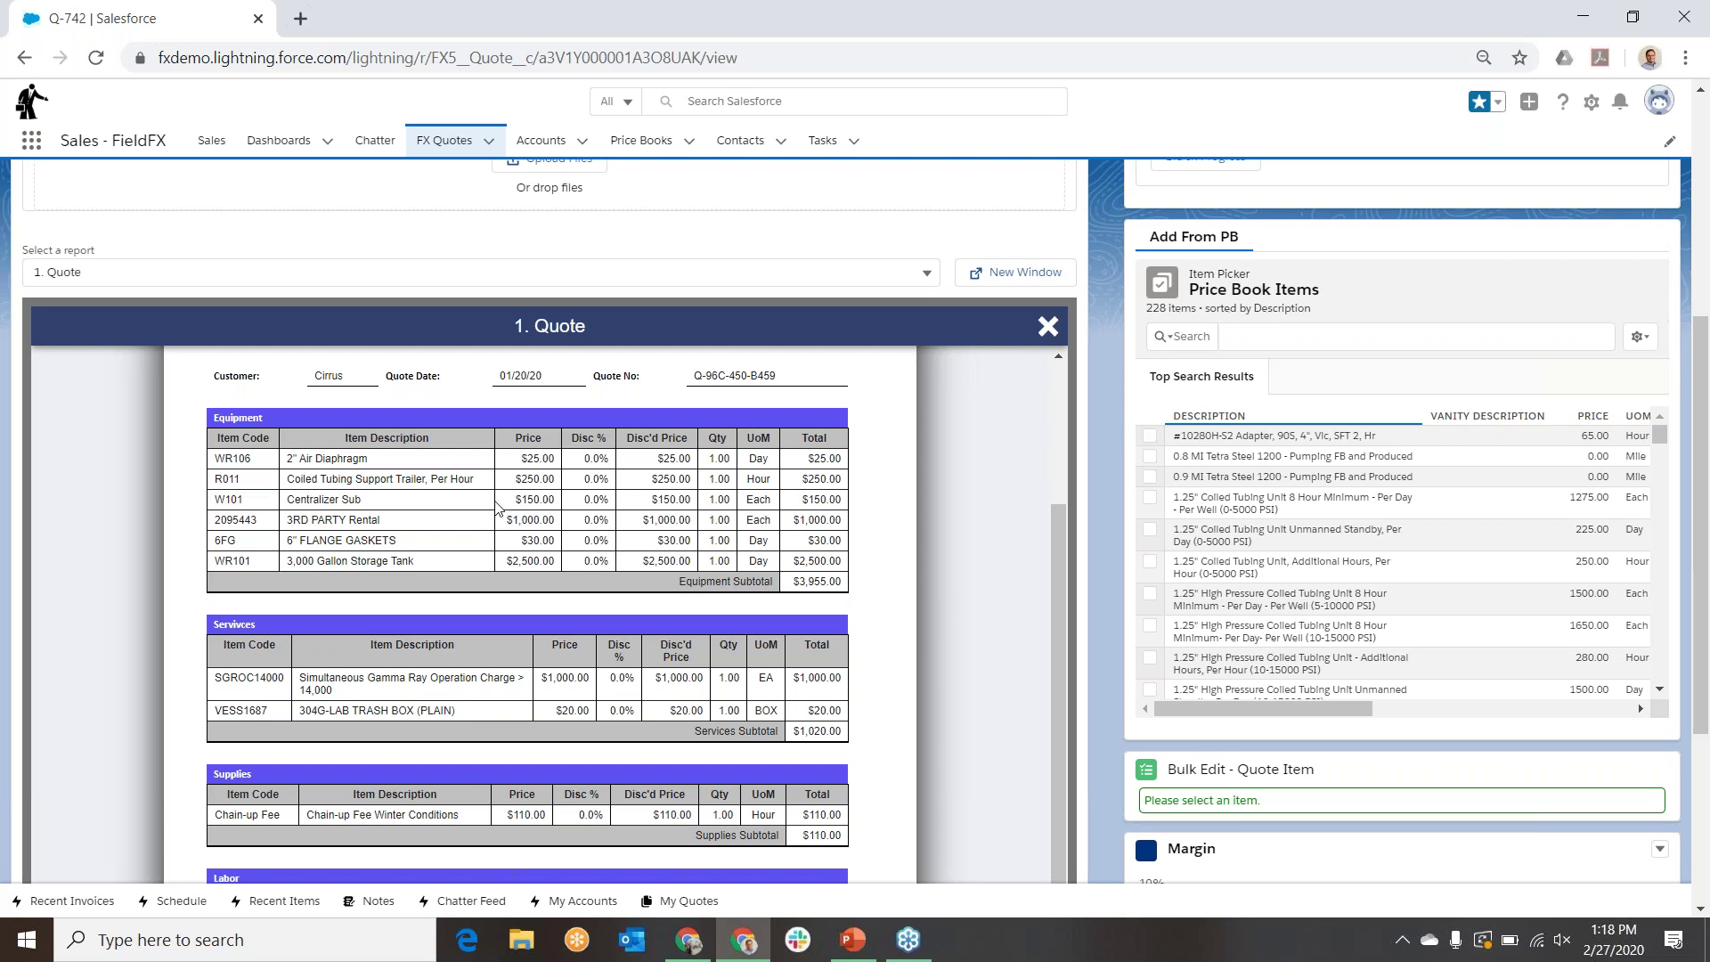
# Step: Switch to the Operations - FieldFX app and open the Cirrus Well Service Job record
pyautogui.click(30, 147)
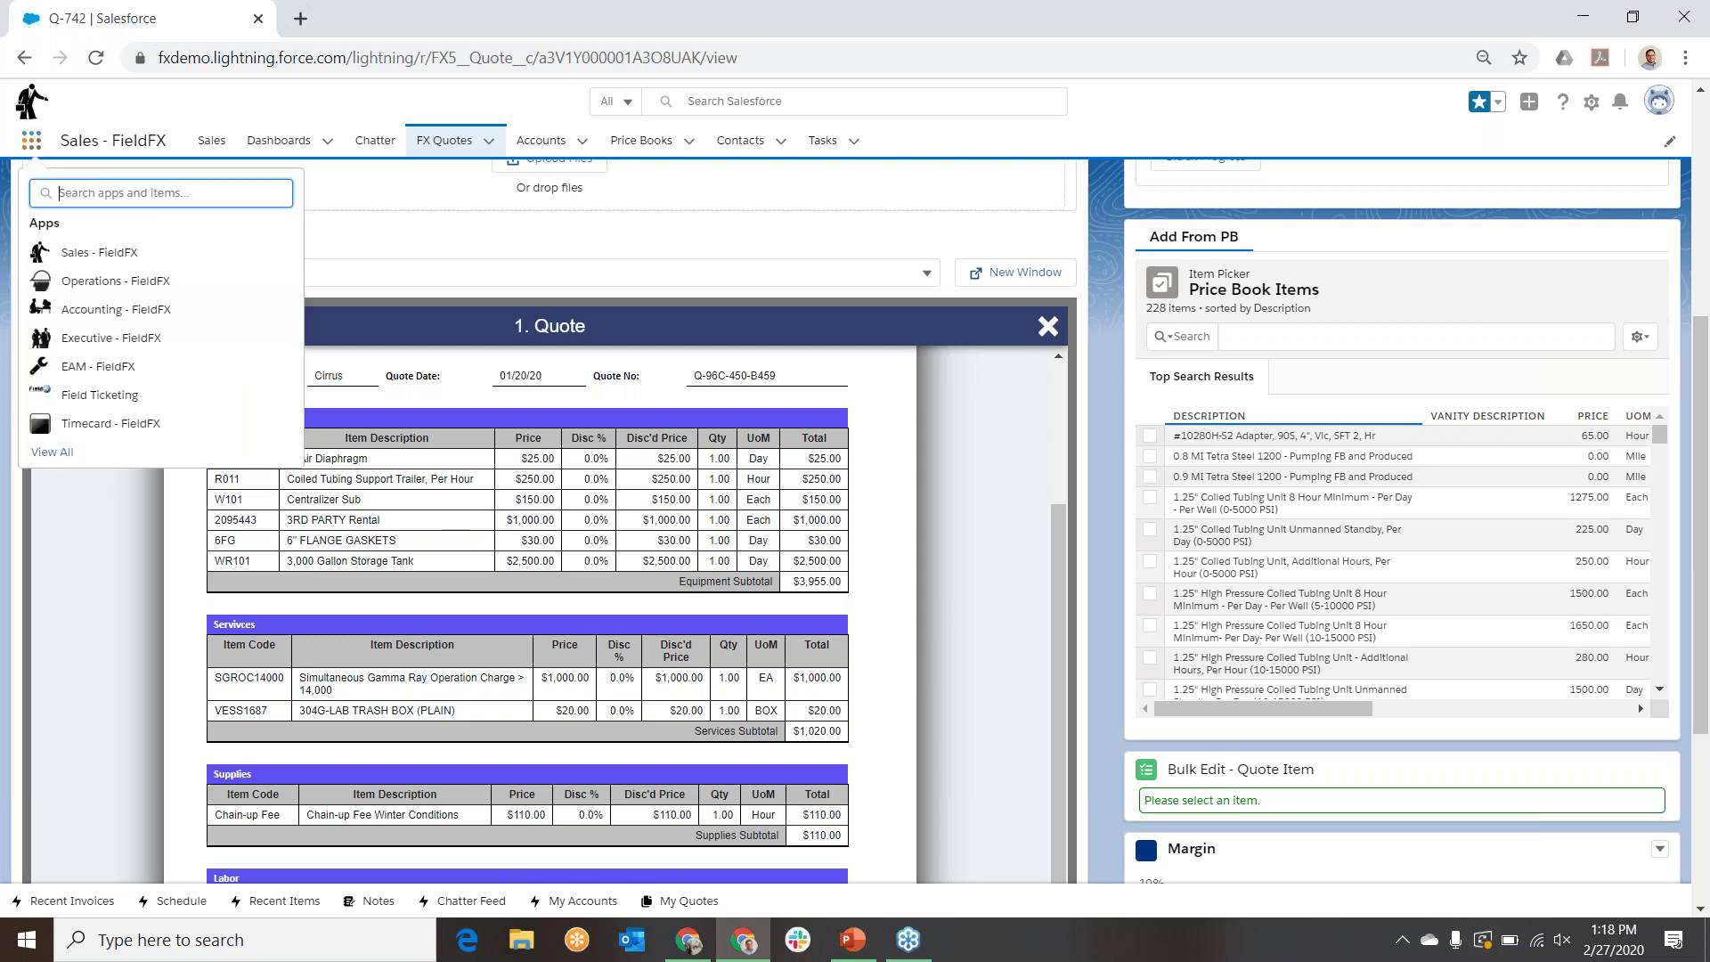
pyautogui.click(91, 282)
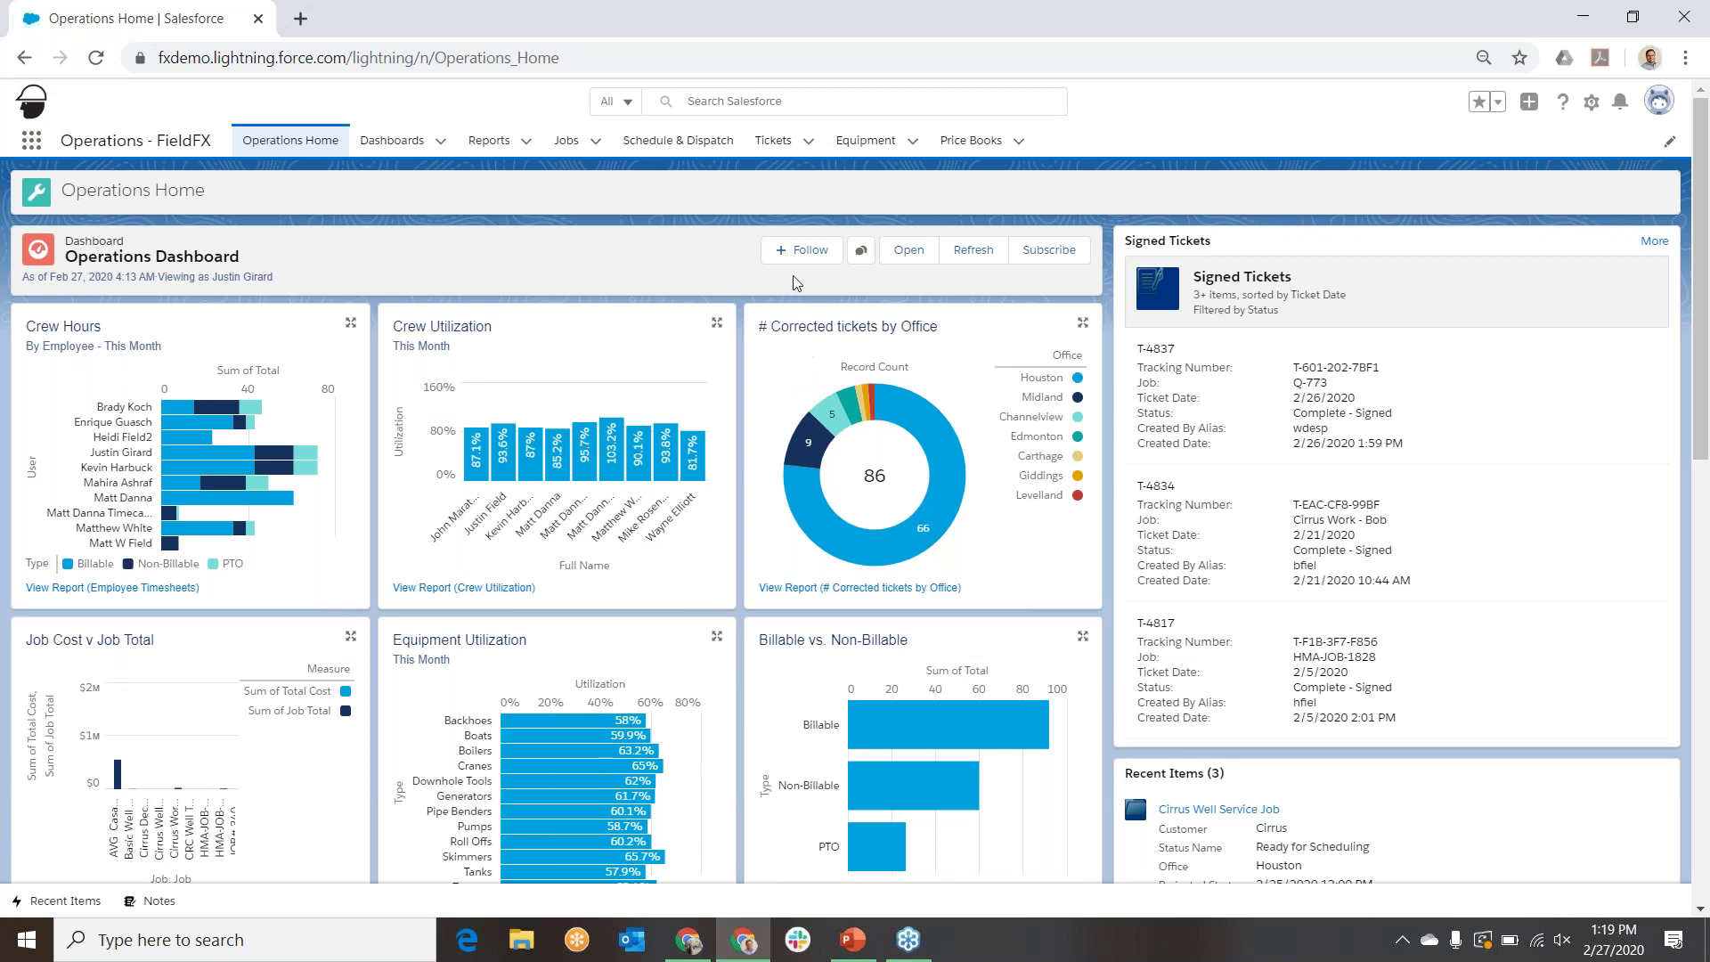
pyautogui.click(595, 143)
pyautogui.click(579, 237)
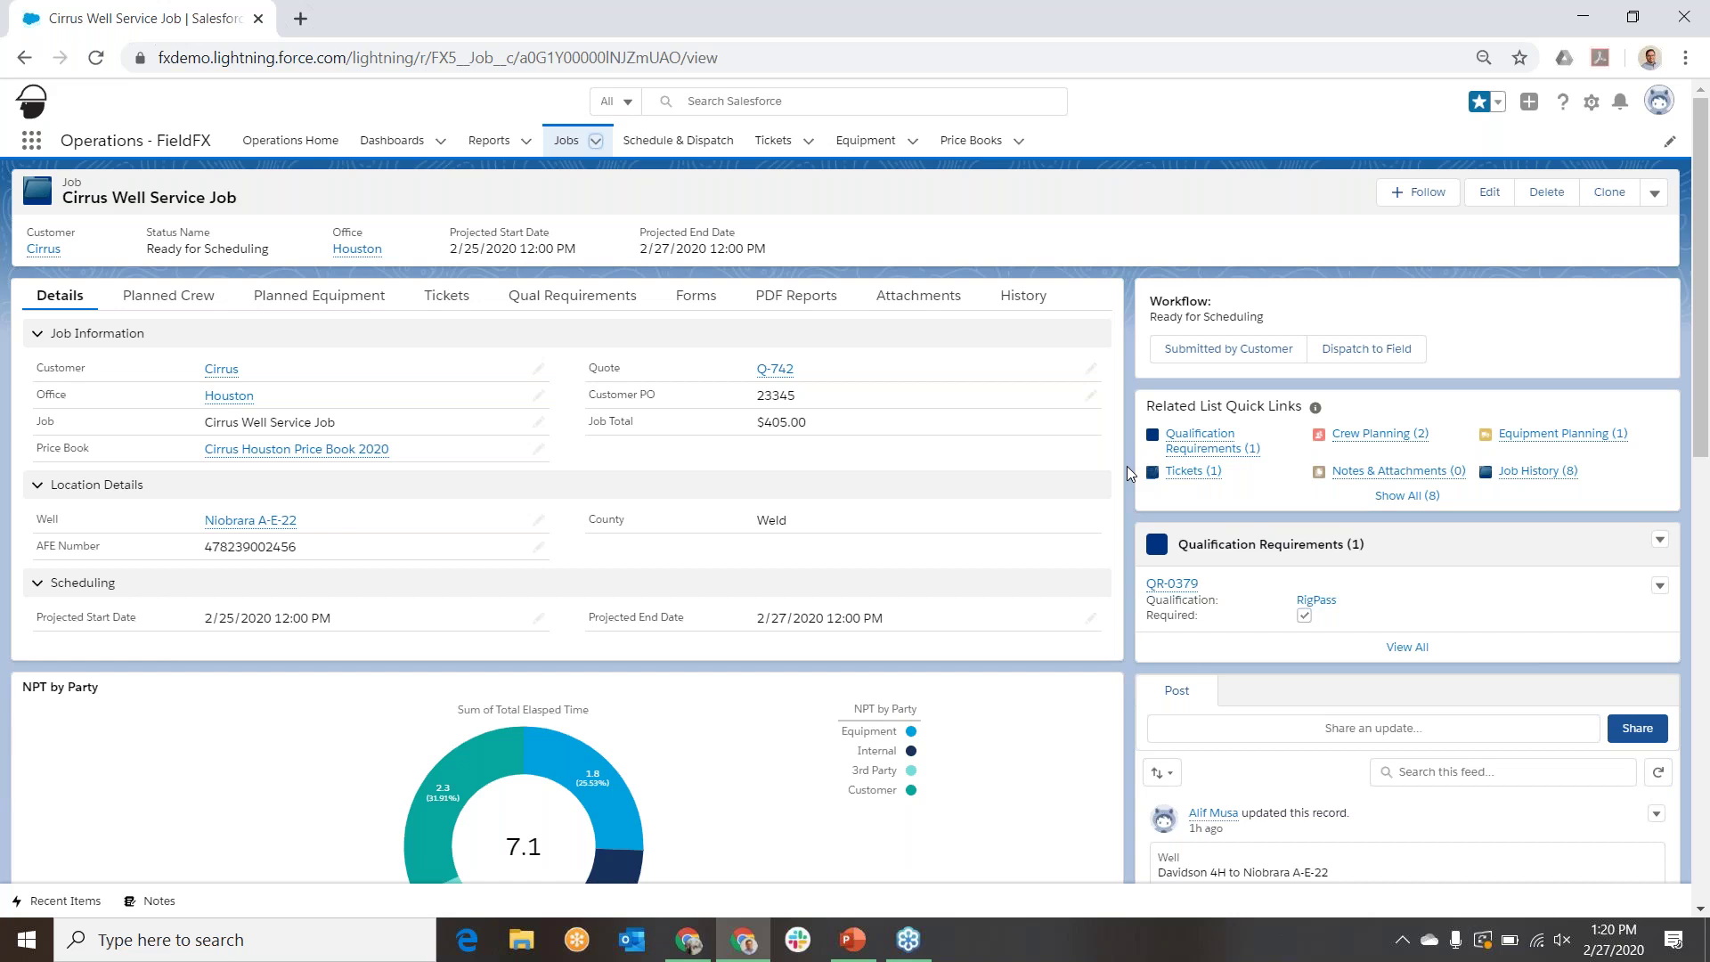
# Step: In Schedule & Dispatch, select the Cirrus Well Service Job on February 25–27 to filter the available contacts and equipment
pyautogui.click(714, 145)
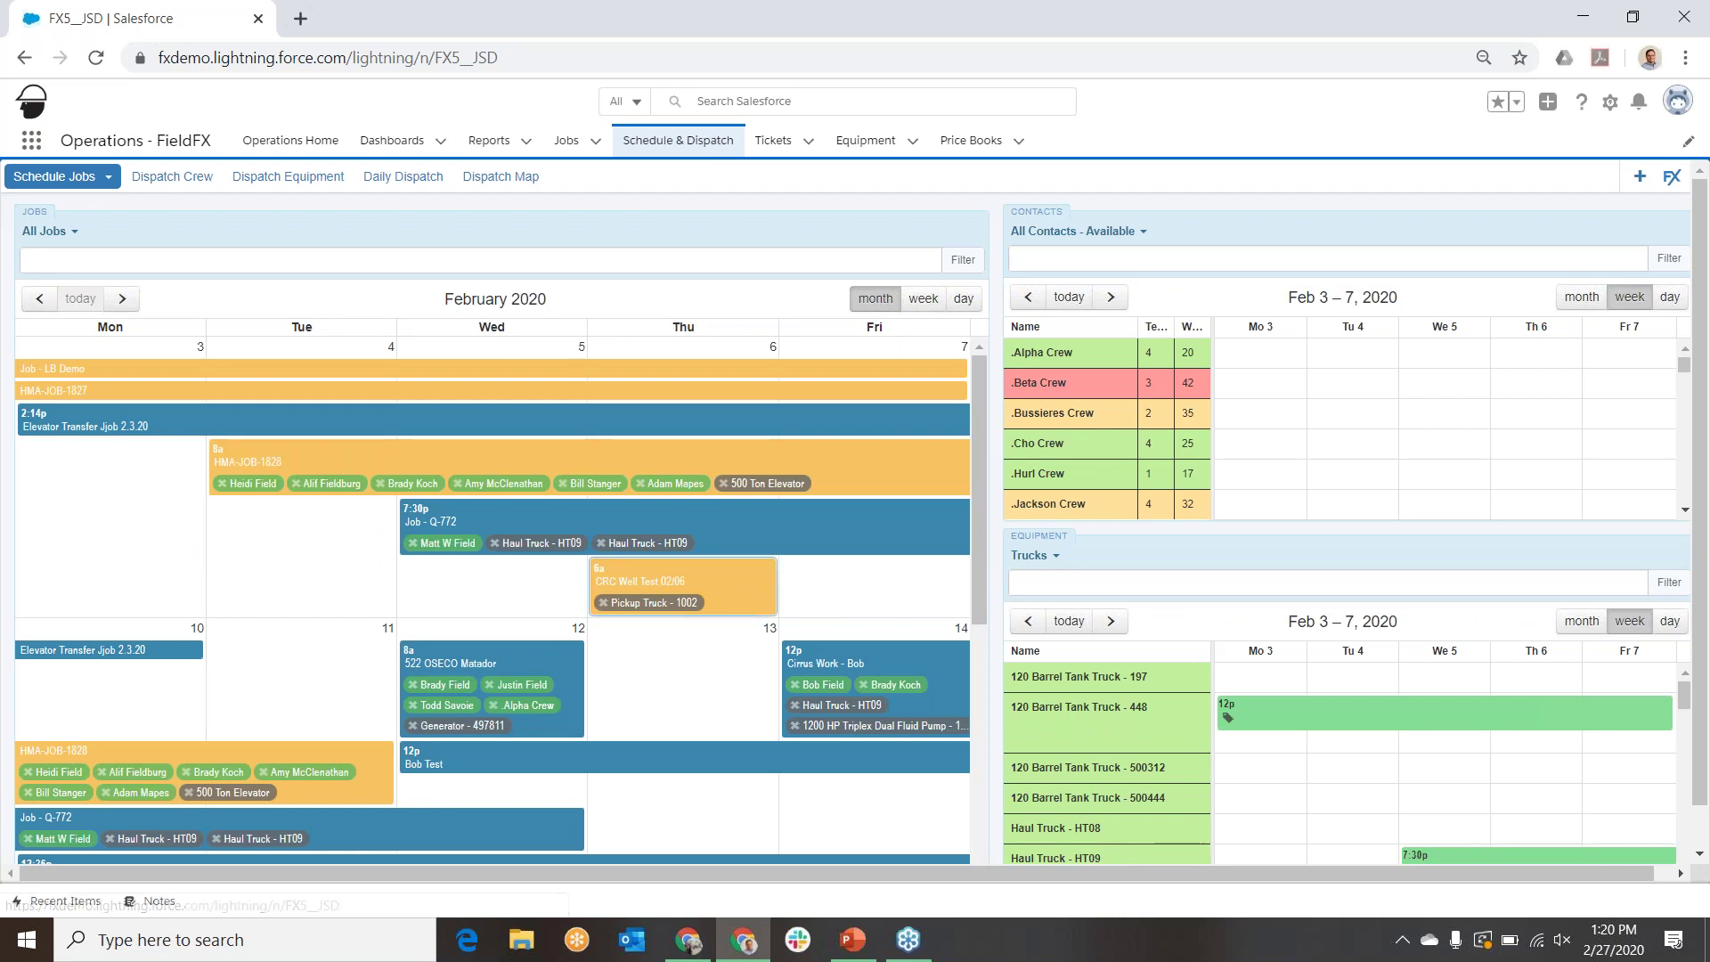
pyautogui.scroll(-4, 738, 586)
pyautogui.scroll(-2, 709, 618)
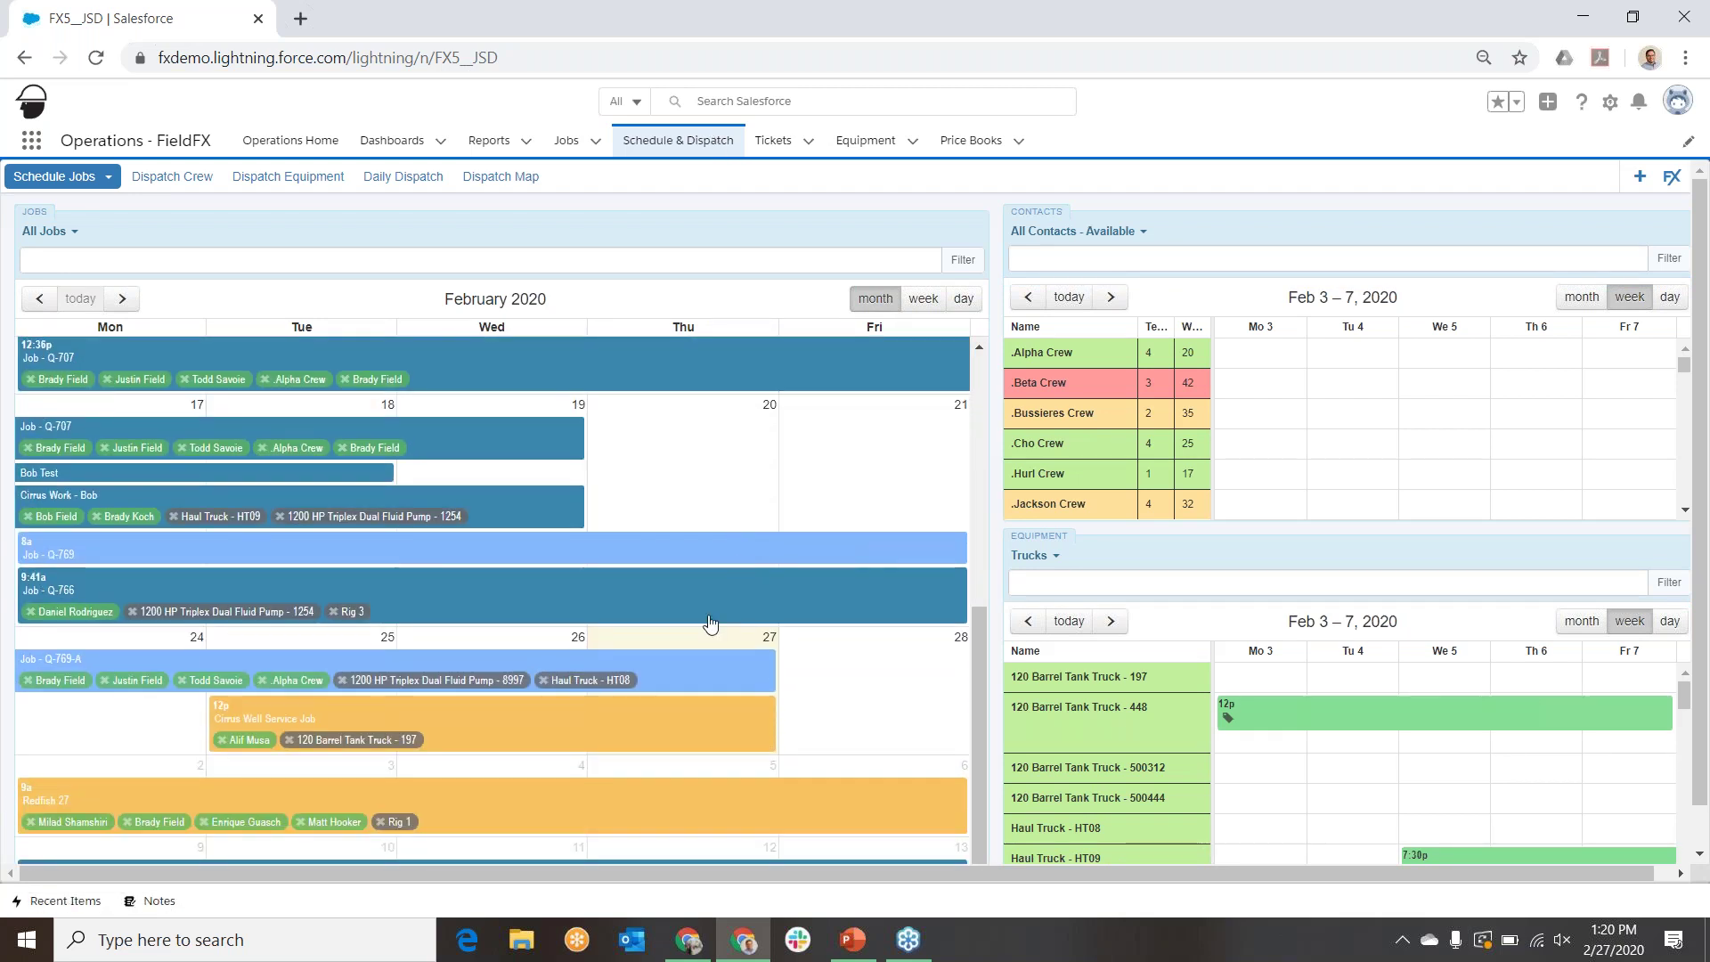
pyautogui.click(676, 714)
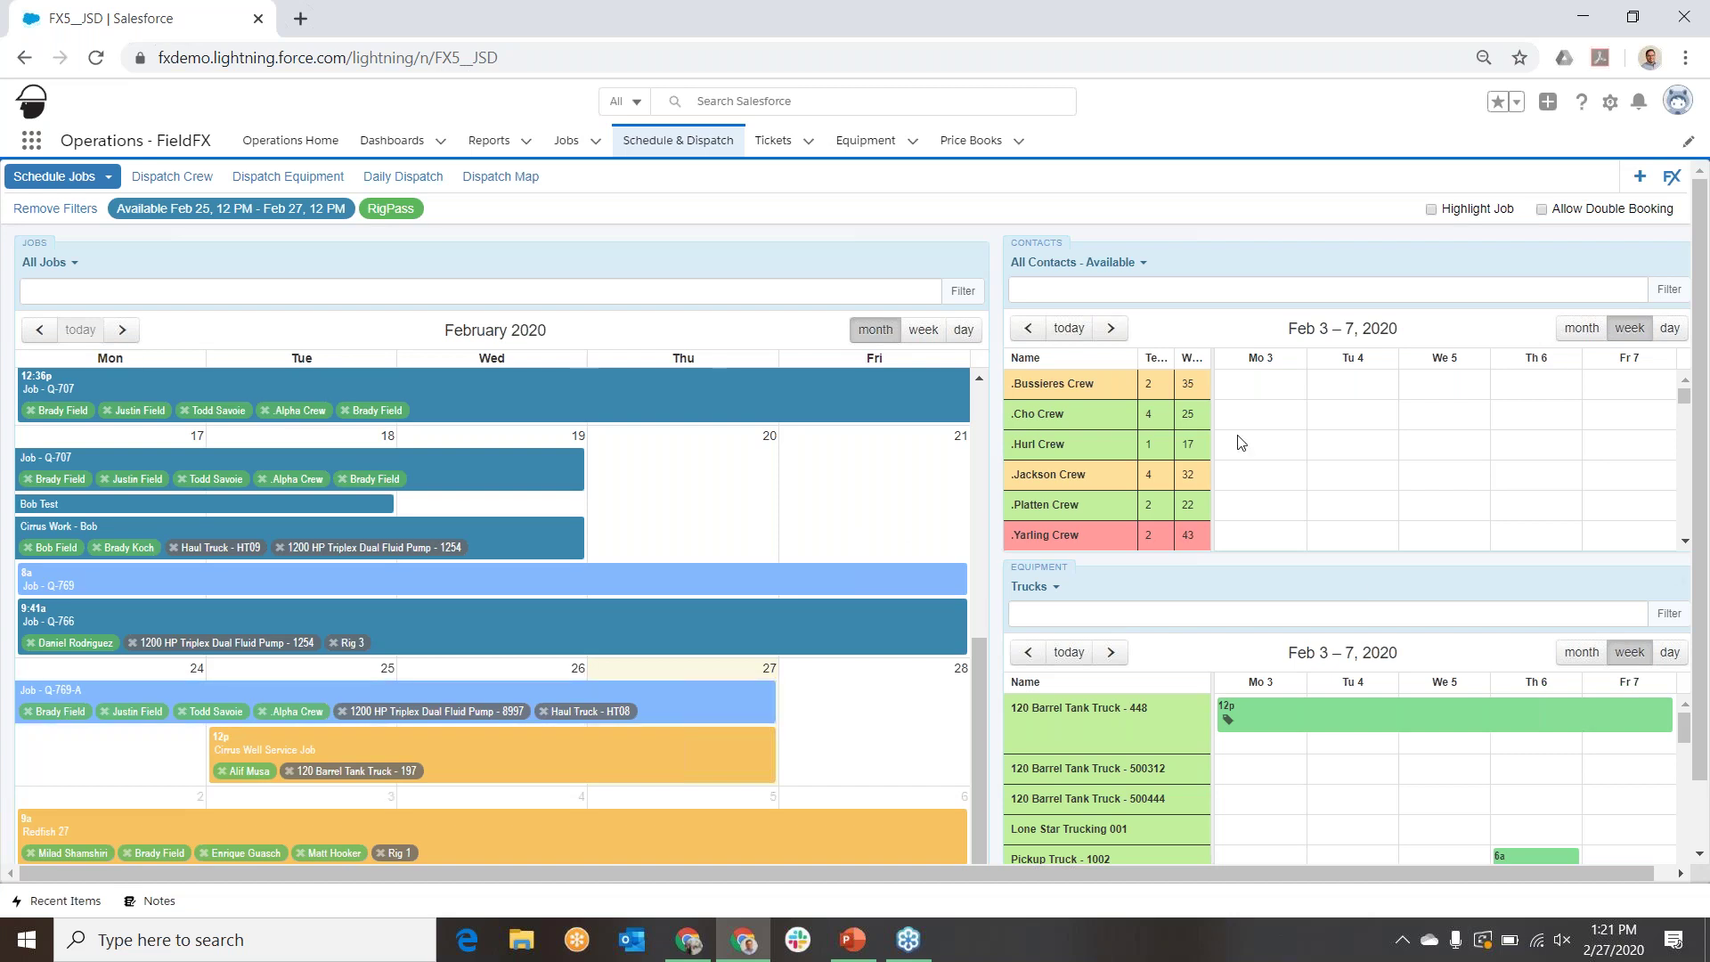
# Step: Widen the contact list's columns and schedule the contact with tech level 3 and 22 weekly hours on the Cirrus Well Service Job
pyautogui.moveTo(1209, 359); pyautogui.dragTo(1296, 361)
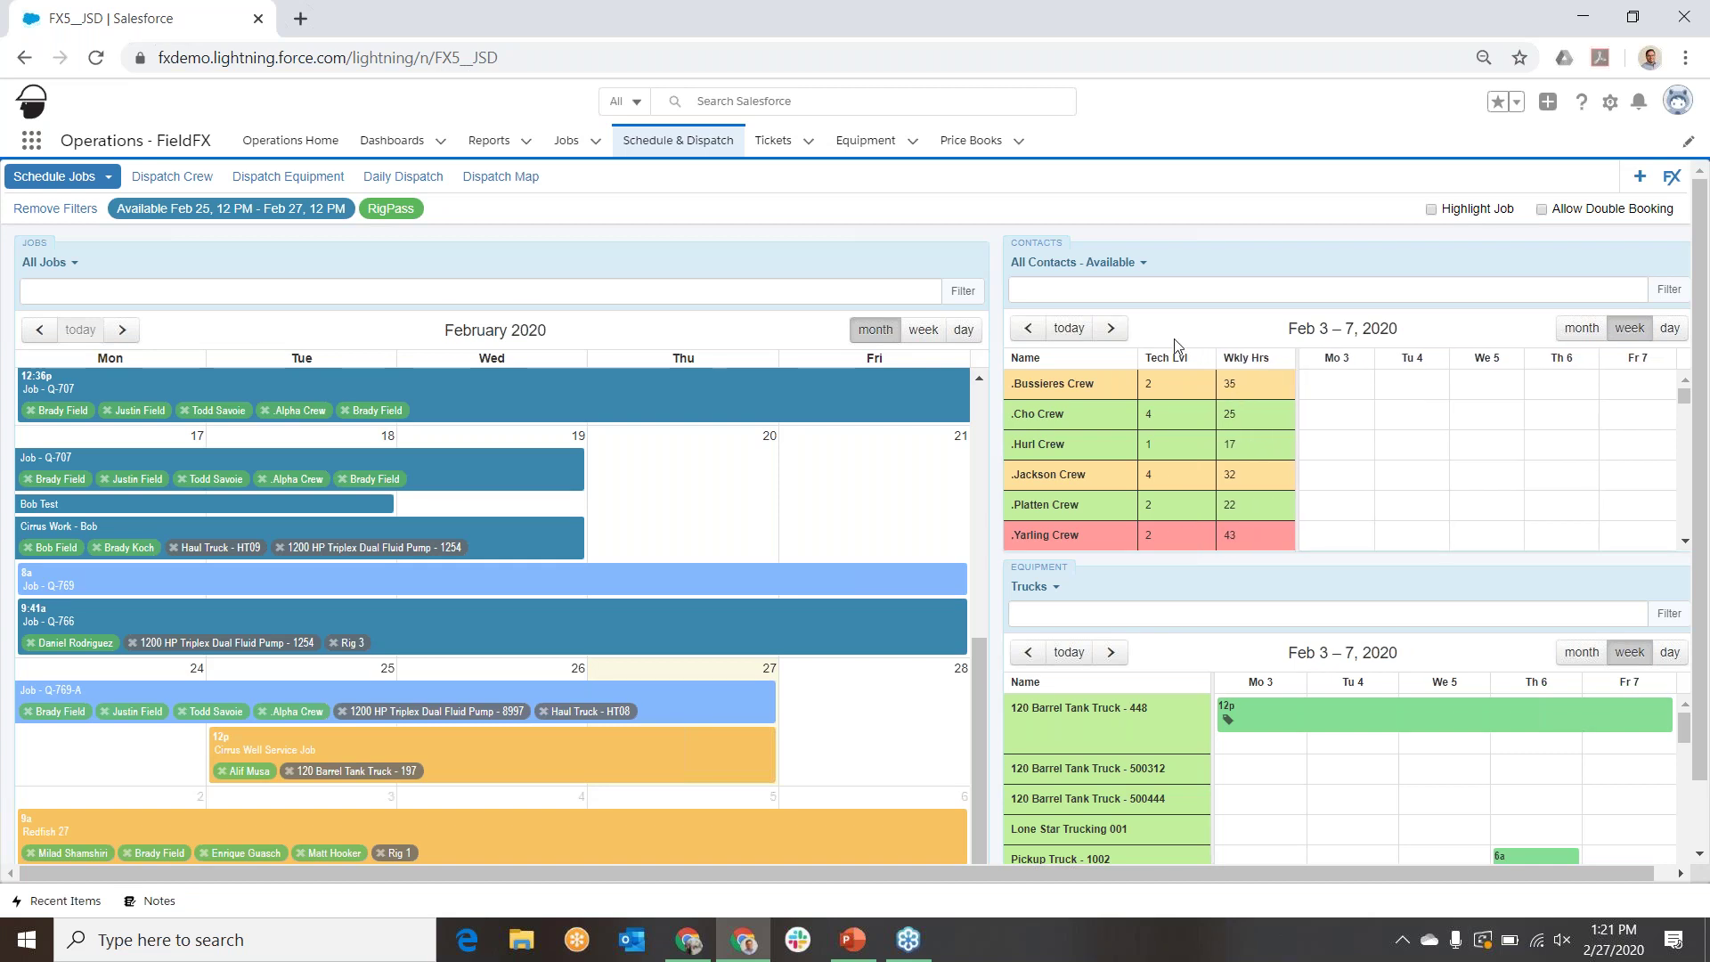
pyautogui.click(1072, 385)
pyautogui.scroll(-2, 1229, 488)
pyautogui.moveTo(1071, 461); pyautogui.dragTo(559, 764)
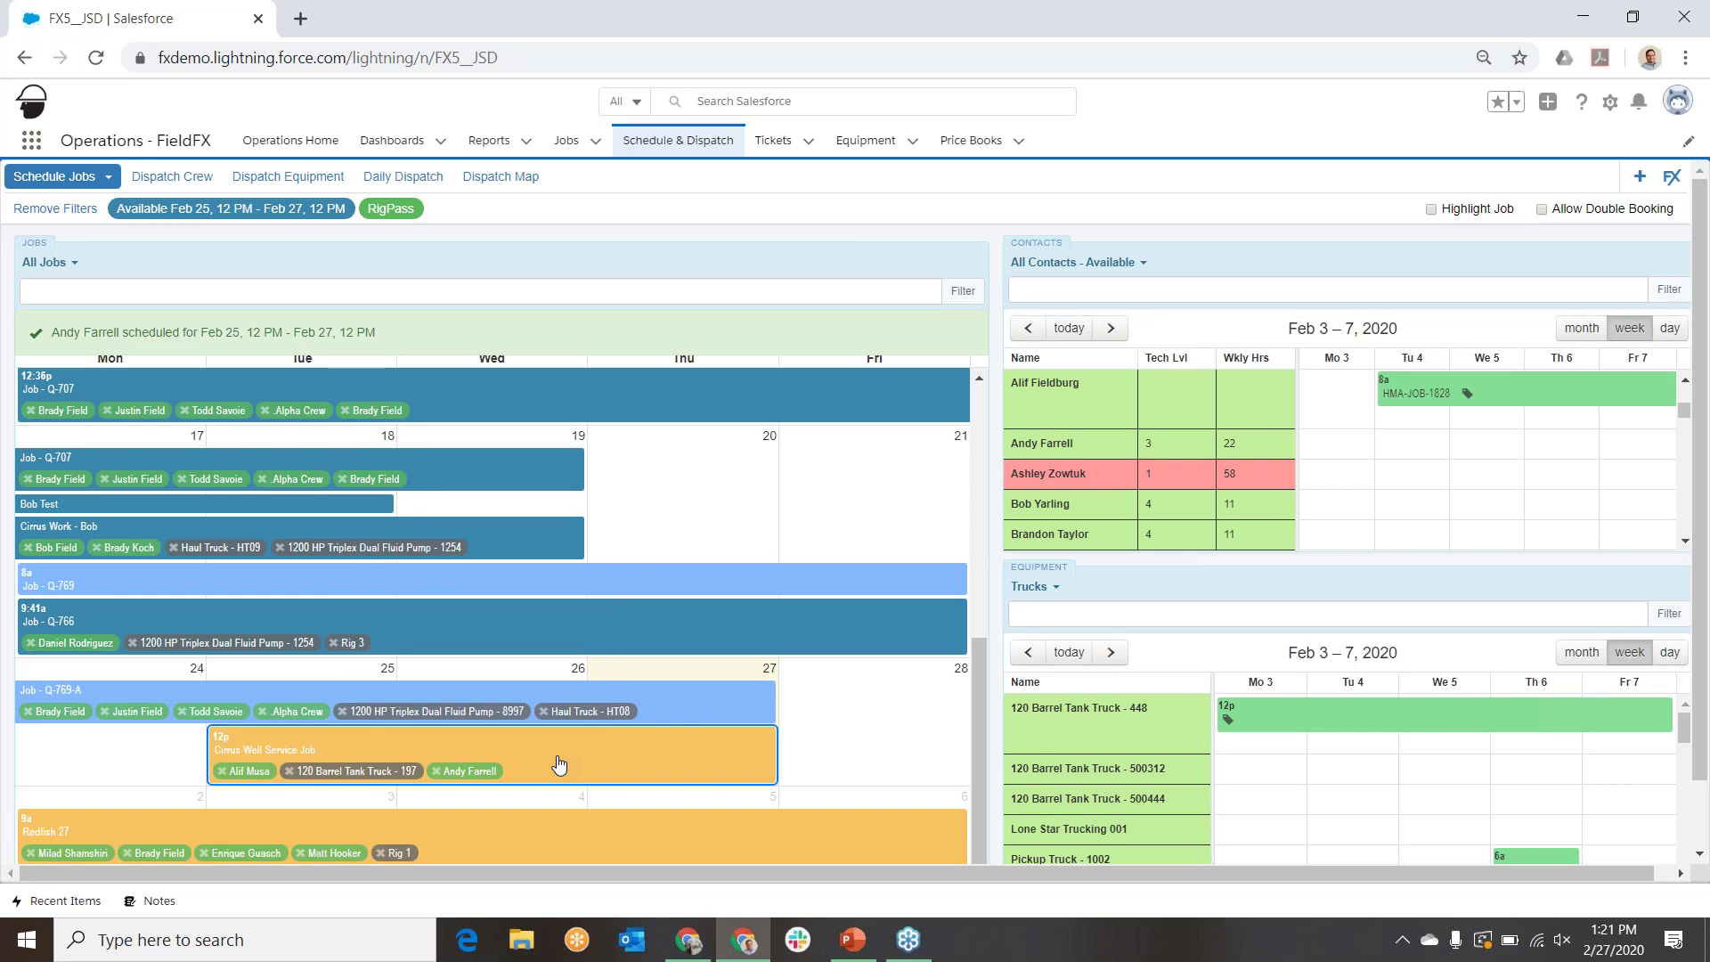
# Step: Show the Daily Dispatch view of the jobs scheduled today
pyautogui.click(415, 175)
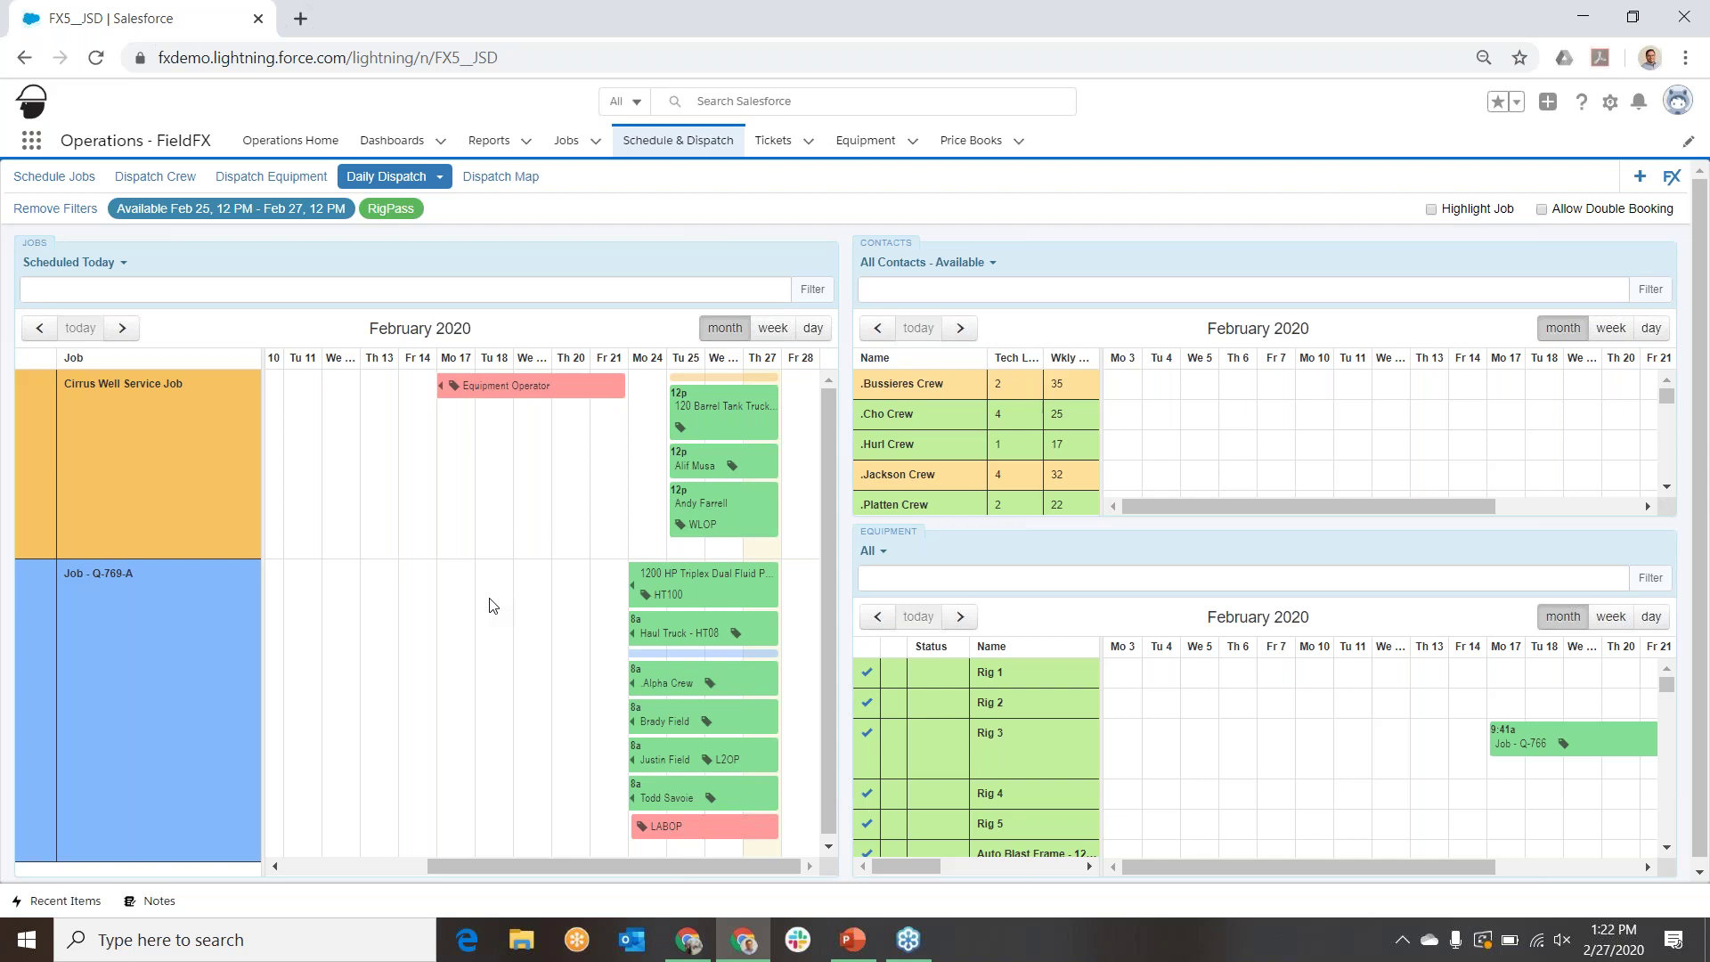
# Step: Assign the contact with tech level 4 and 22 weekly hours to the Cirrus Well Service Job's open Equipment Operator slot
pyautogui.scroll(-1, 1102, 438)
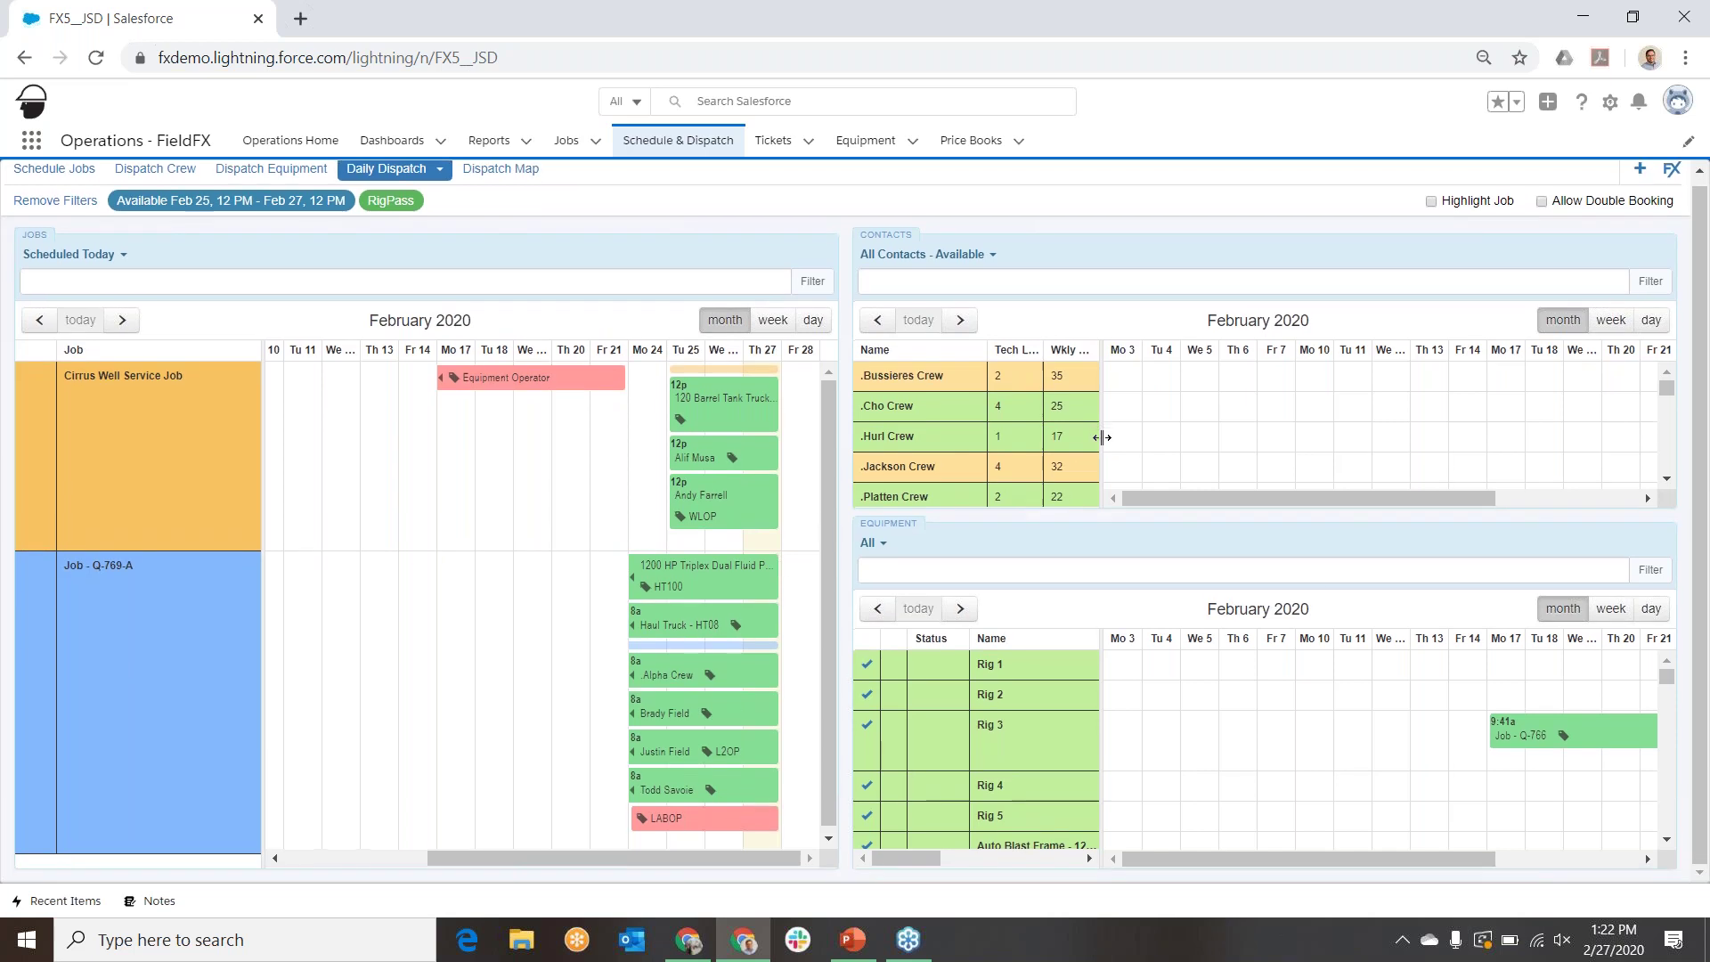
pyautogui.scroll(-2, 1163, 436)
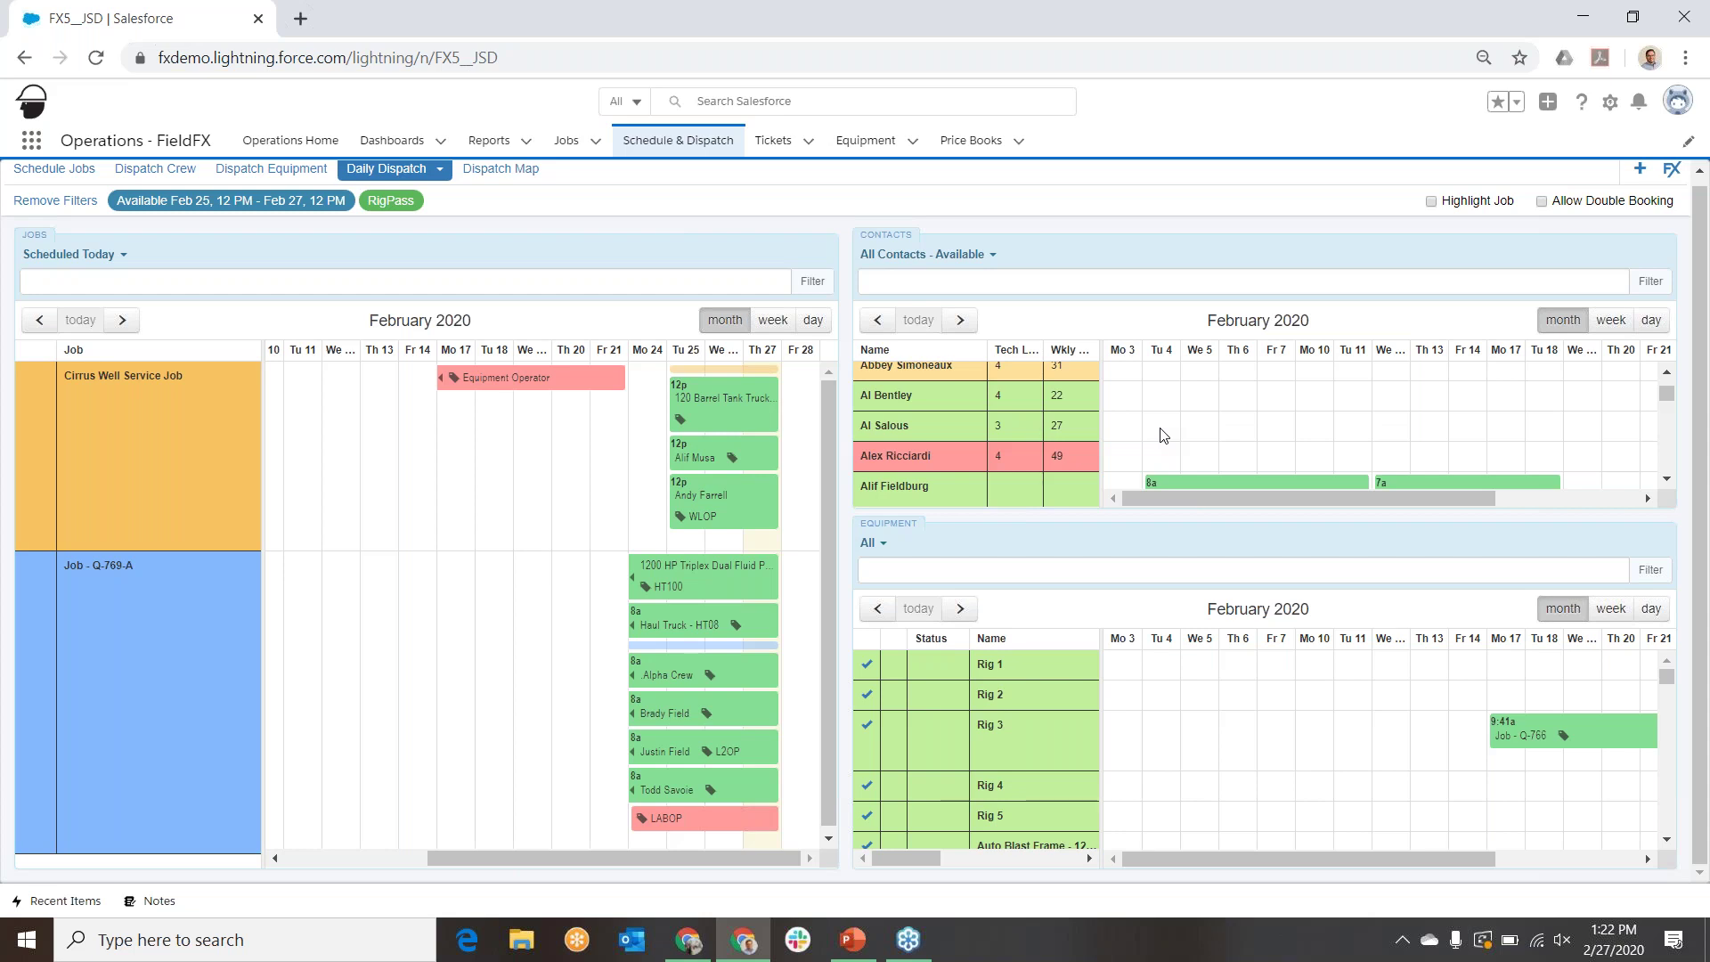
pyautogui.moveTo(900, 394); pyautogui.dragTo(540, 387)
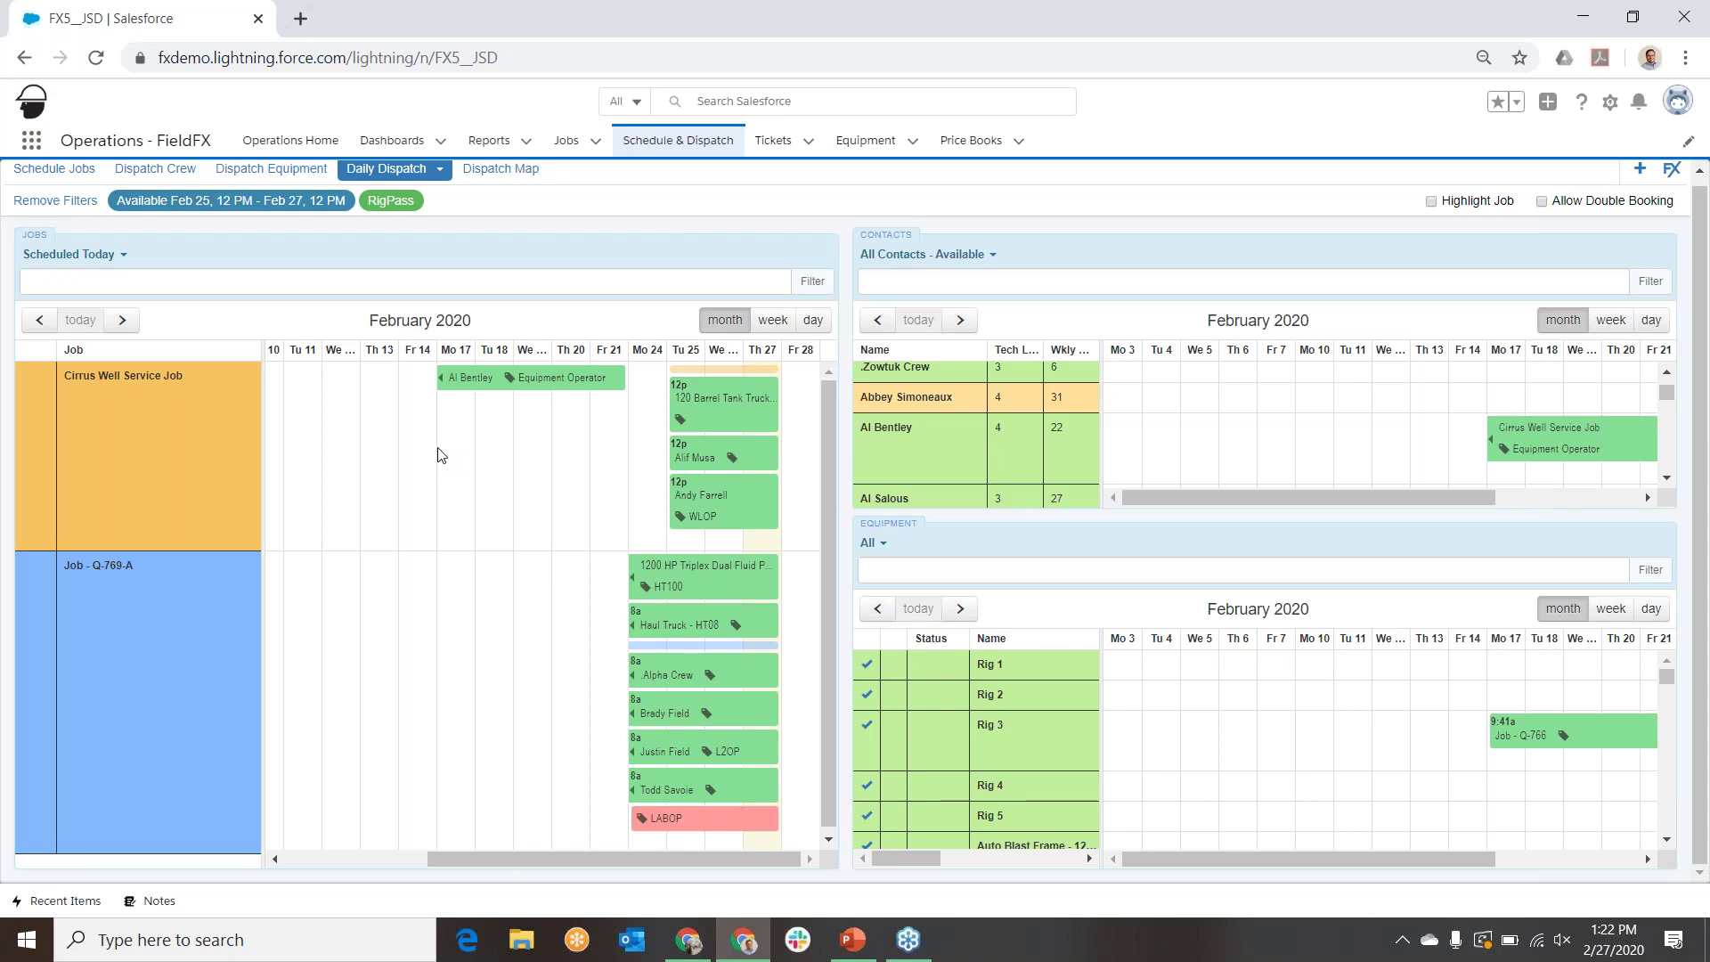
# Step: Switch to the FieldFX mobile web app and open the Cirrus Well Service Job from its jobs list
pyautogui.click(687, 939)
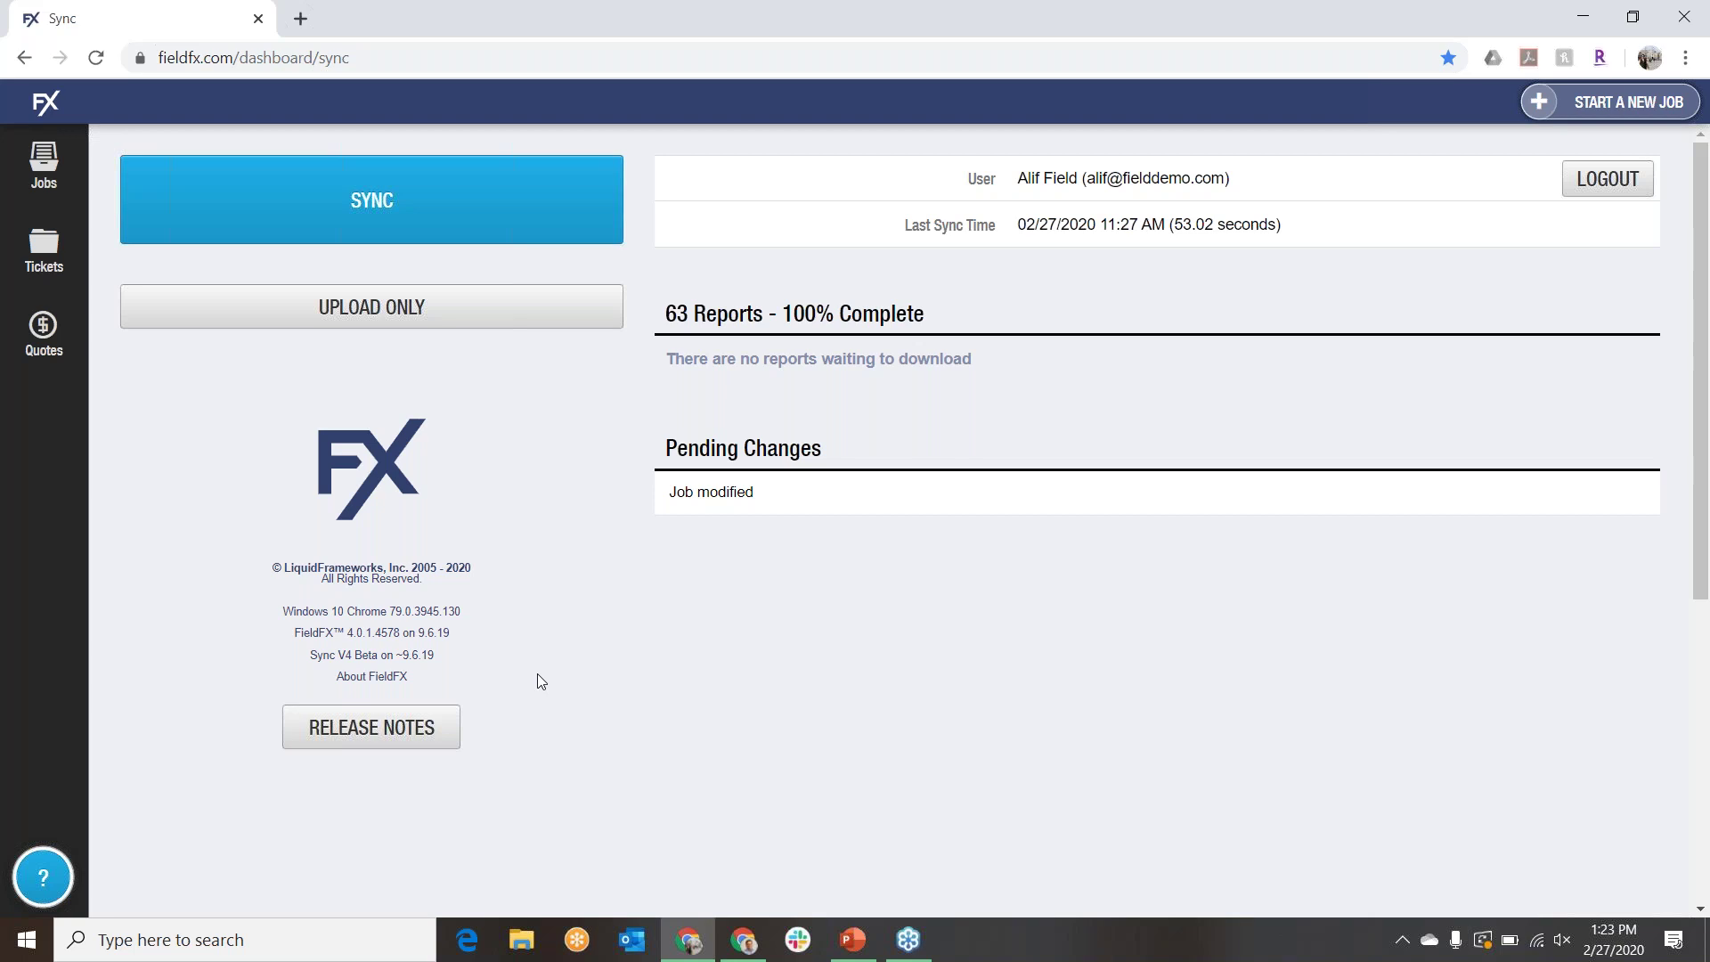
pyautogui.click(42, 178)
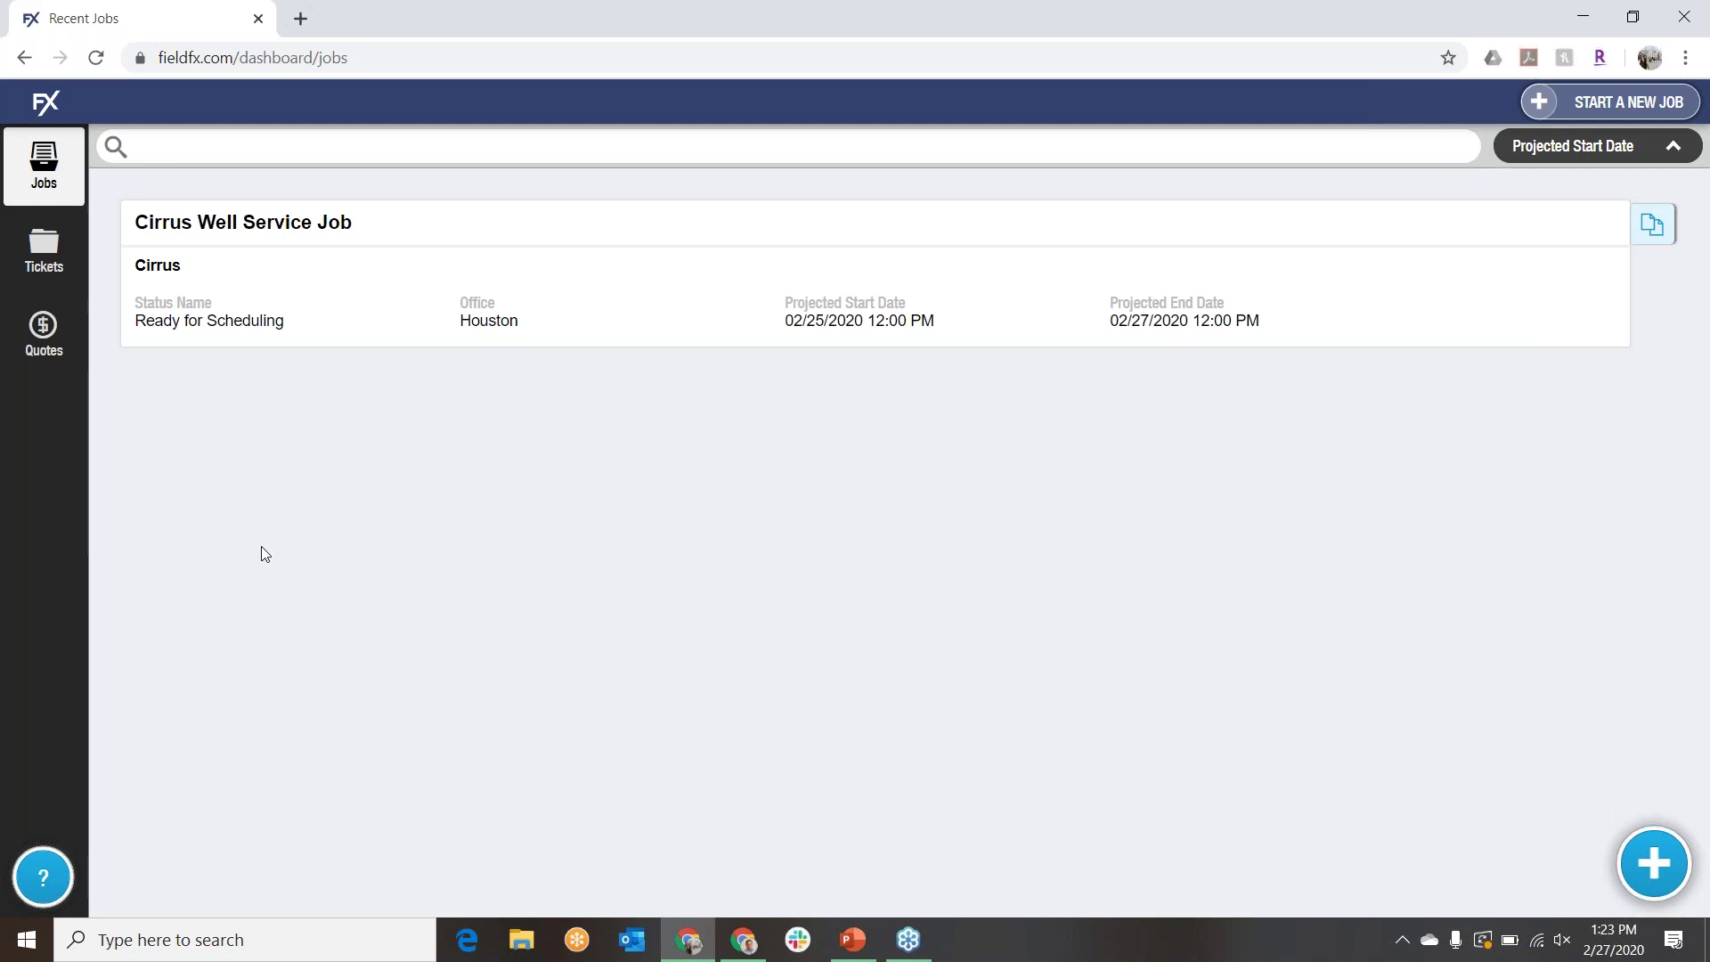
pyautogui.click(405, 298)
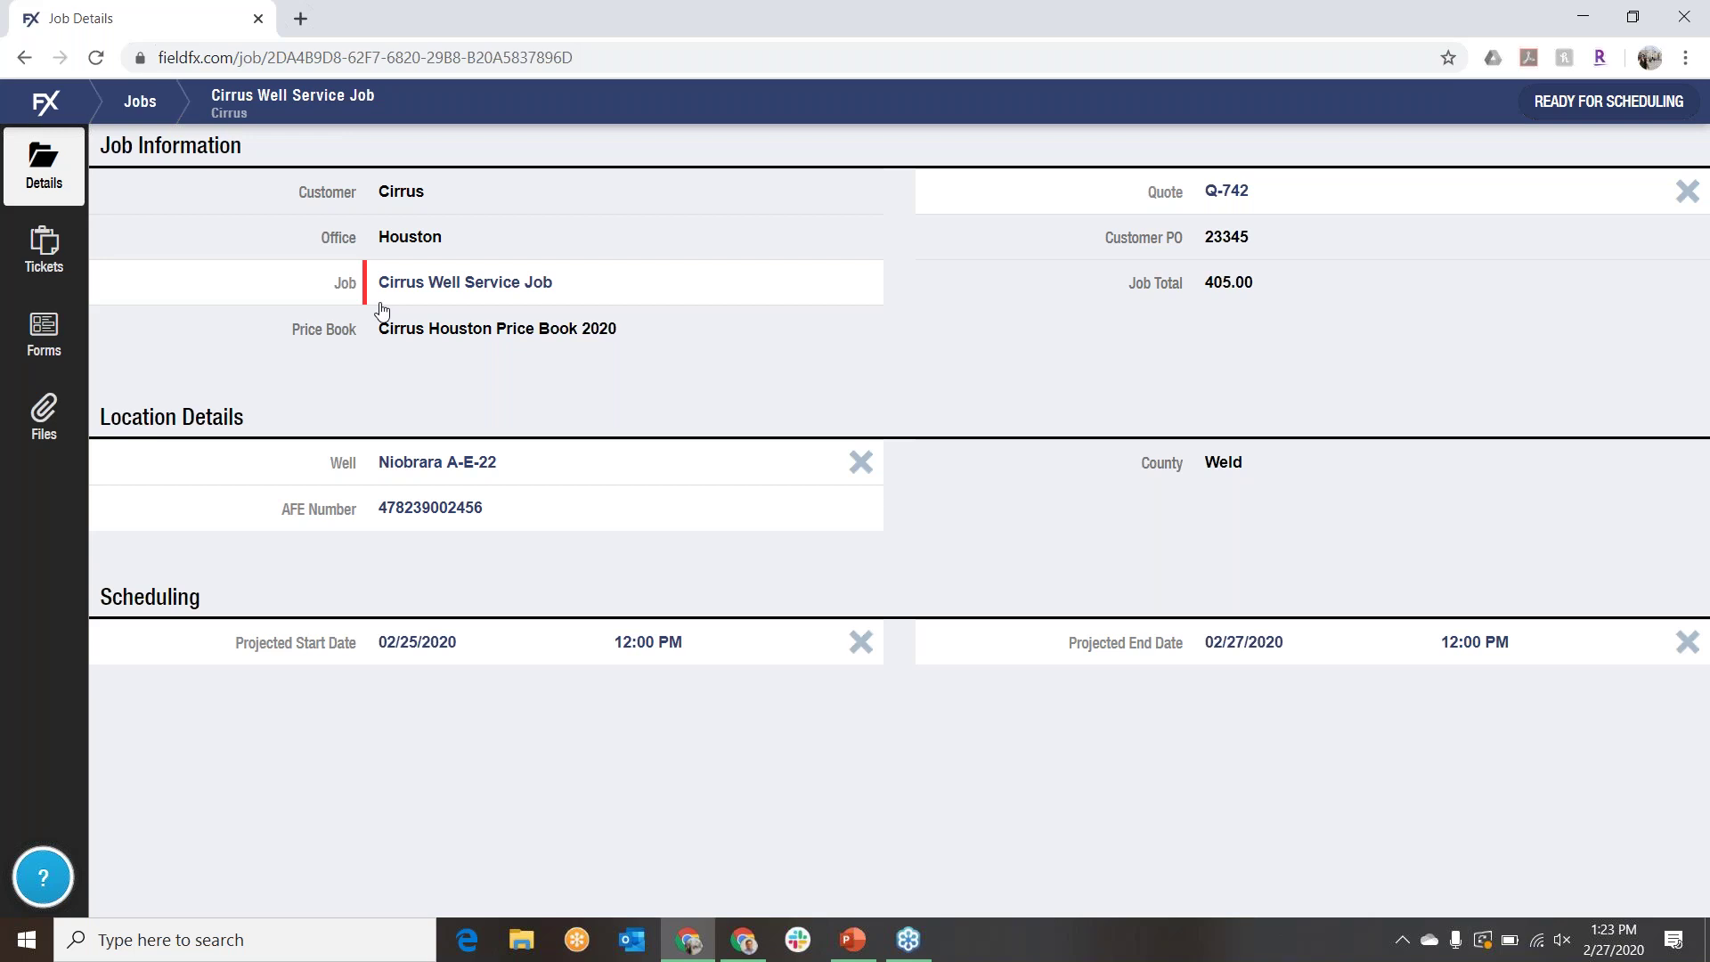
# Step: In the job's Job Safety Analysis form, turn on the Skin Irritants hazard and the Safety Glasses PPE requirement
pyautogui.click(44, 333)
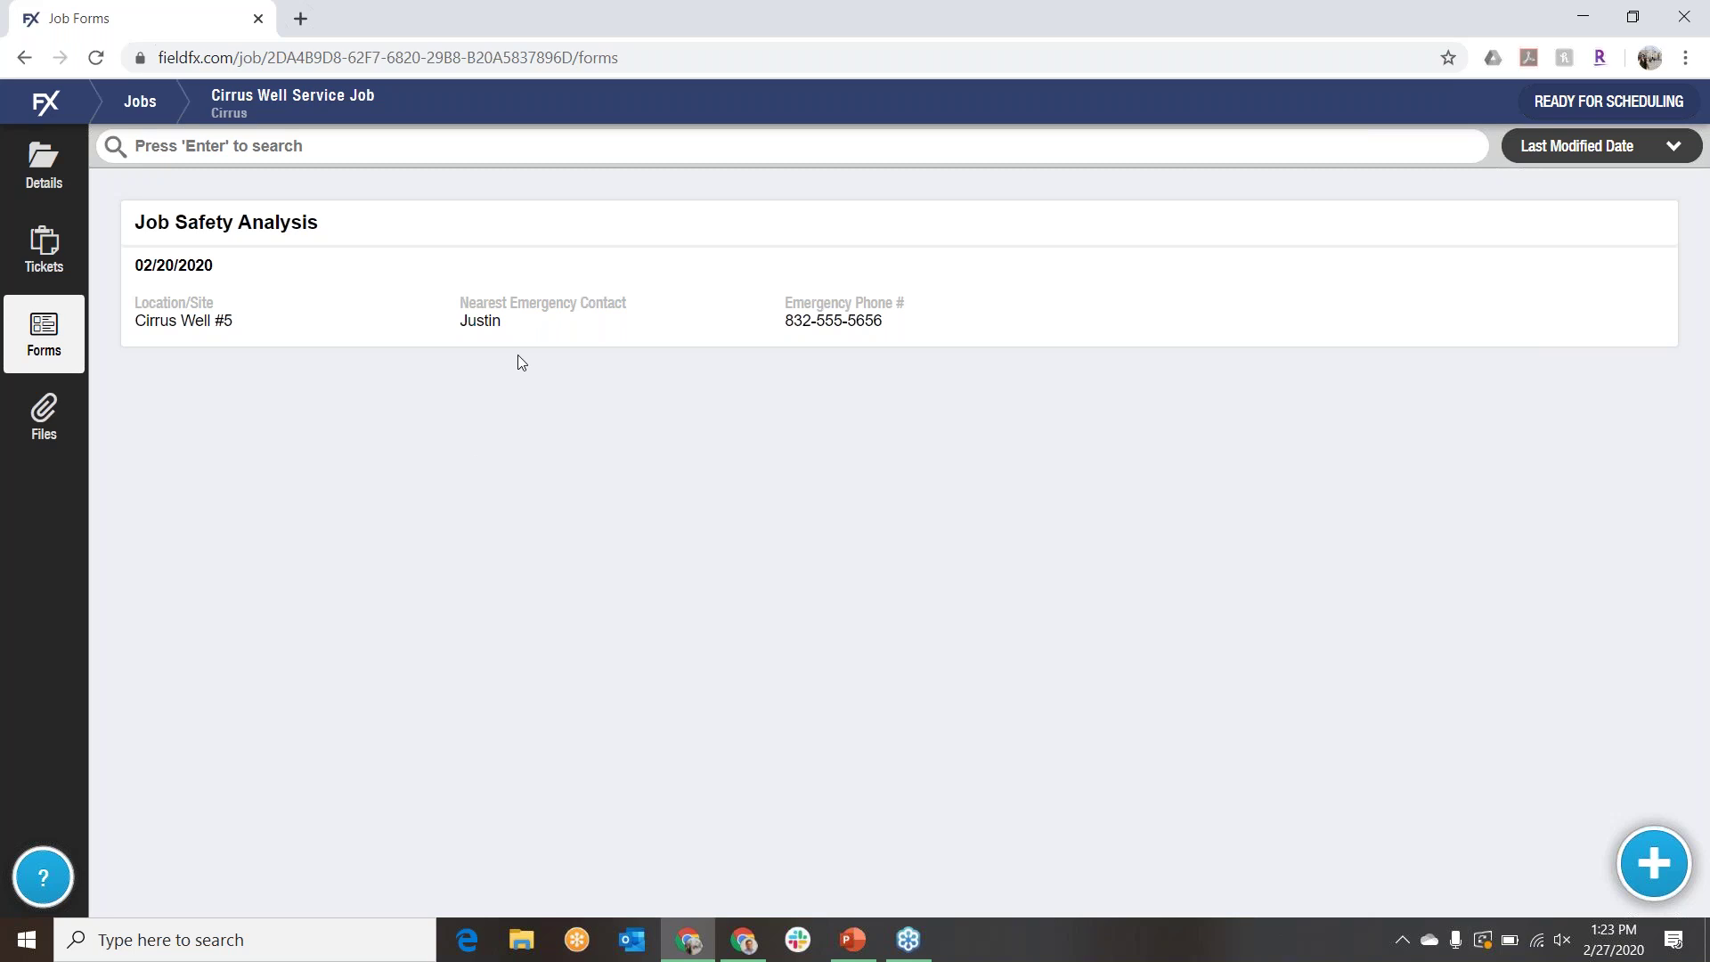
pyautogui.click(638, 296)
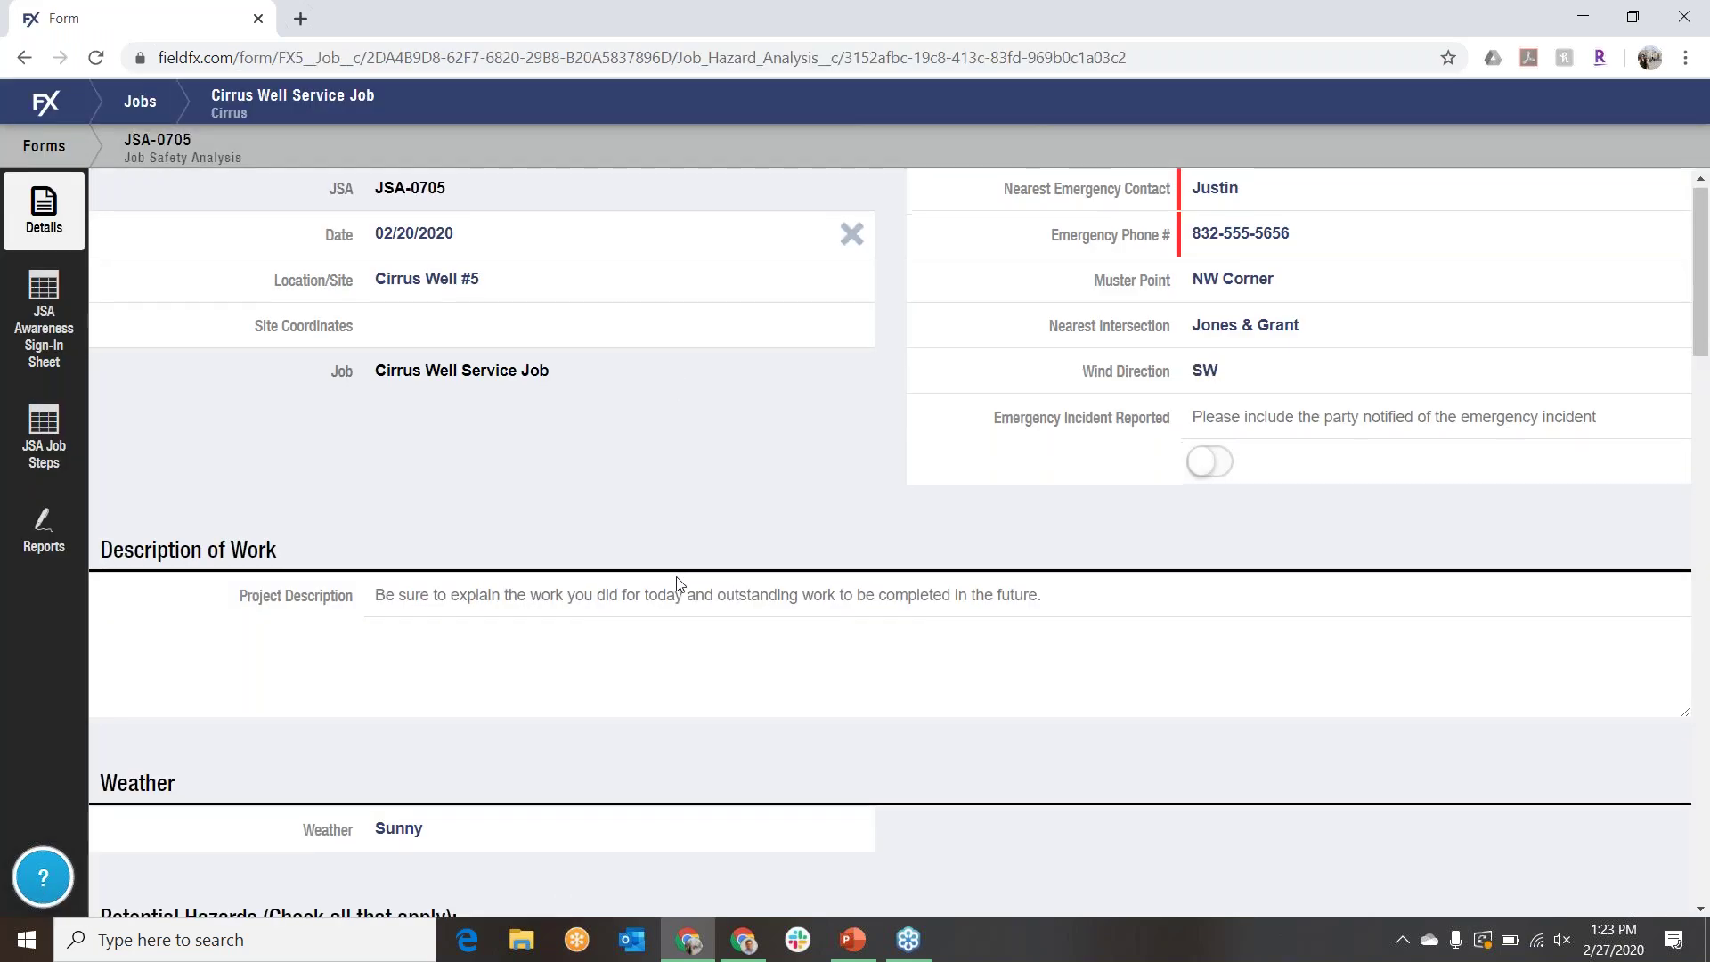
pyautogui.scroll(-5, 680, 584)
pyautogui.click(381, 753)
pyautogui.scroll(-3, 378, 756)
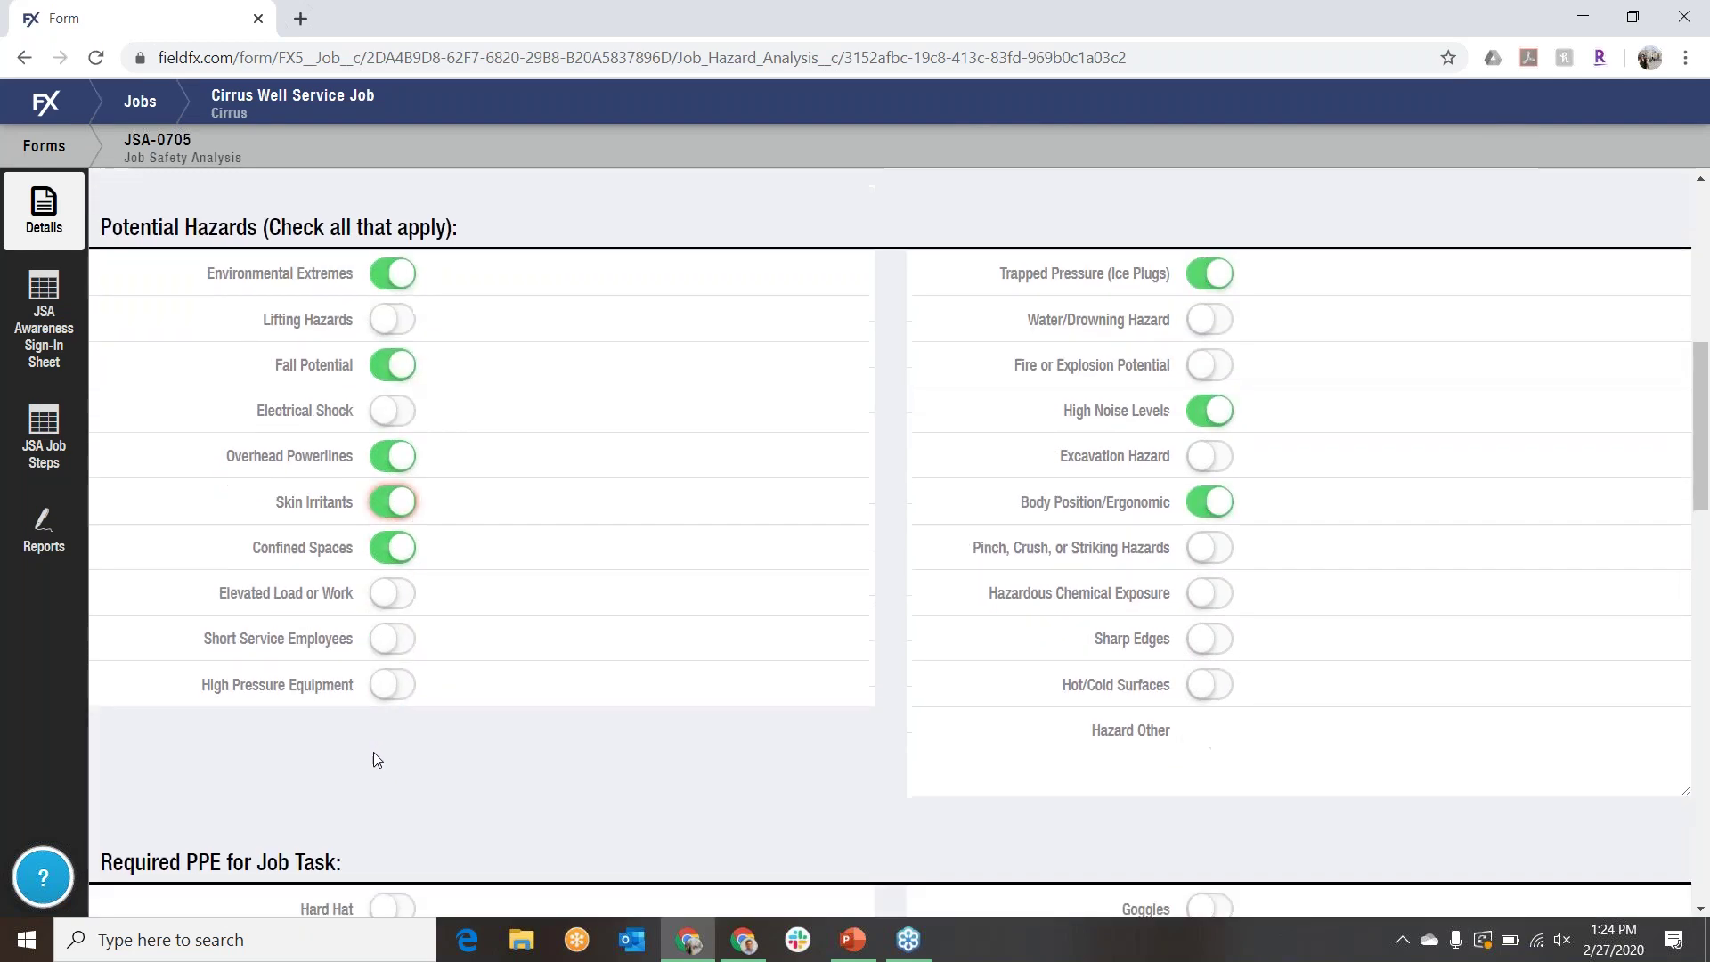
pyautogui.scroll(-2, 372, 752)
pyautogui.click(390, 758)
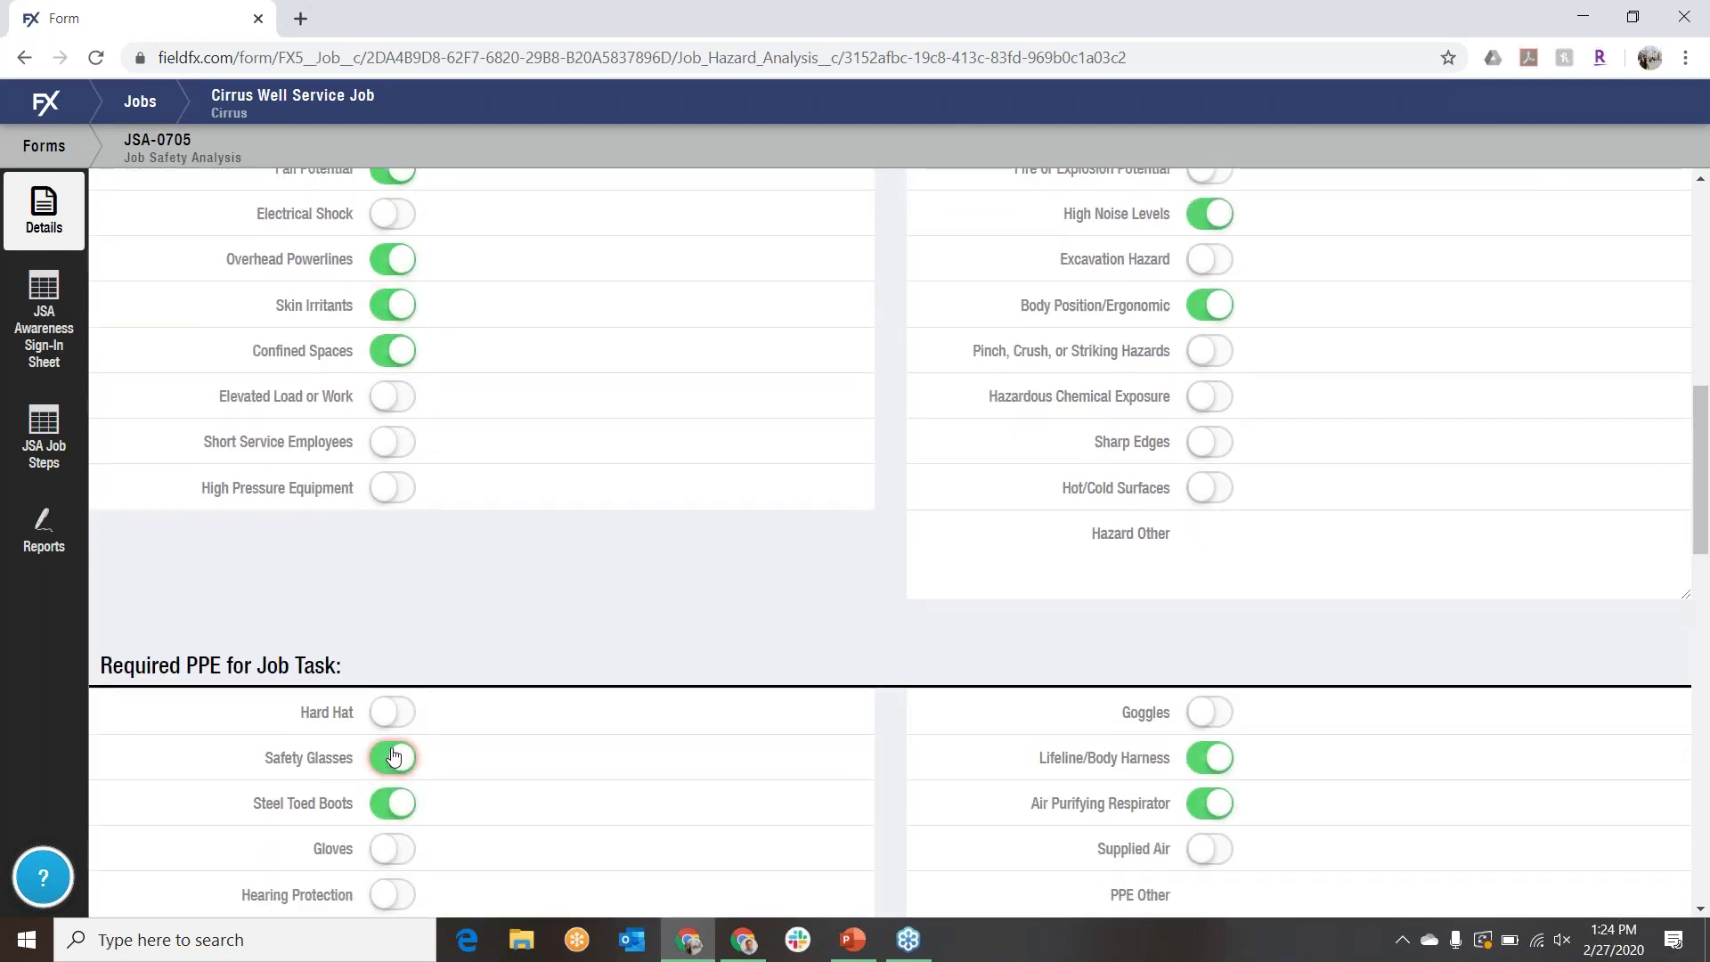
pyautogui.scroll(1, 441, 699)
pyautogui.scroll(2, 441, 699)
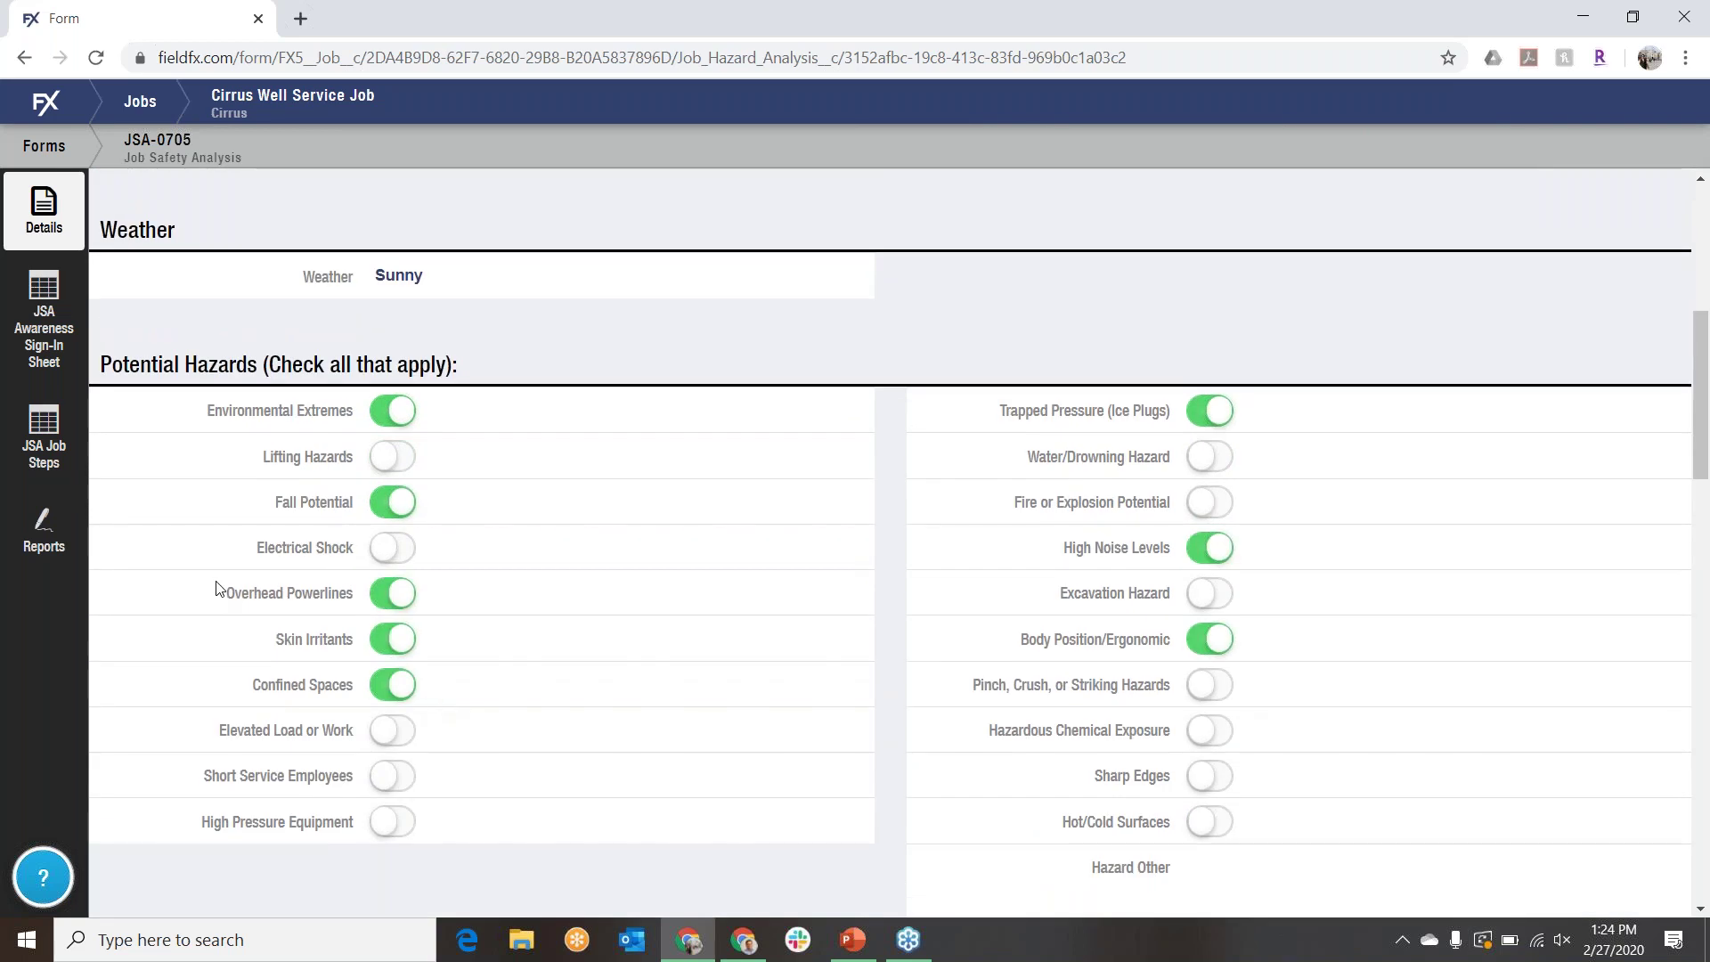
# Step: Add an entry to the JSA Awareness Sign-In Sheet with the attendee's name and the company Cirrus
pyautogui.click(69, 343)
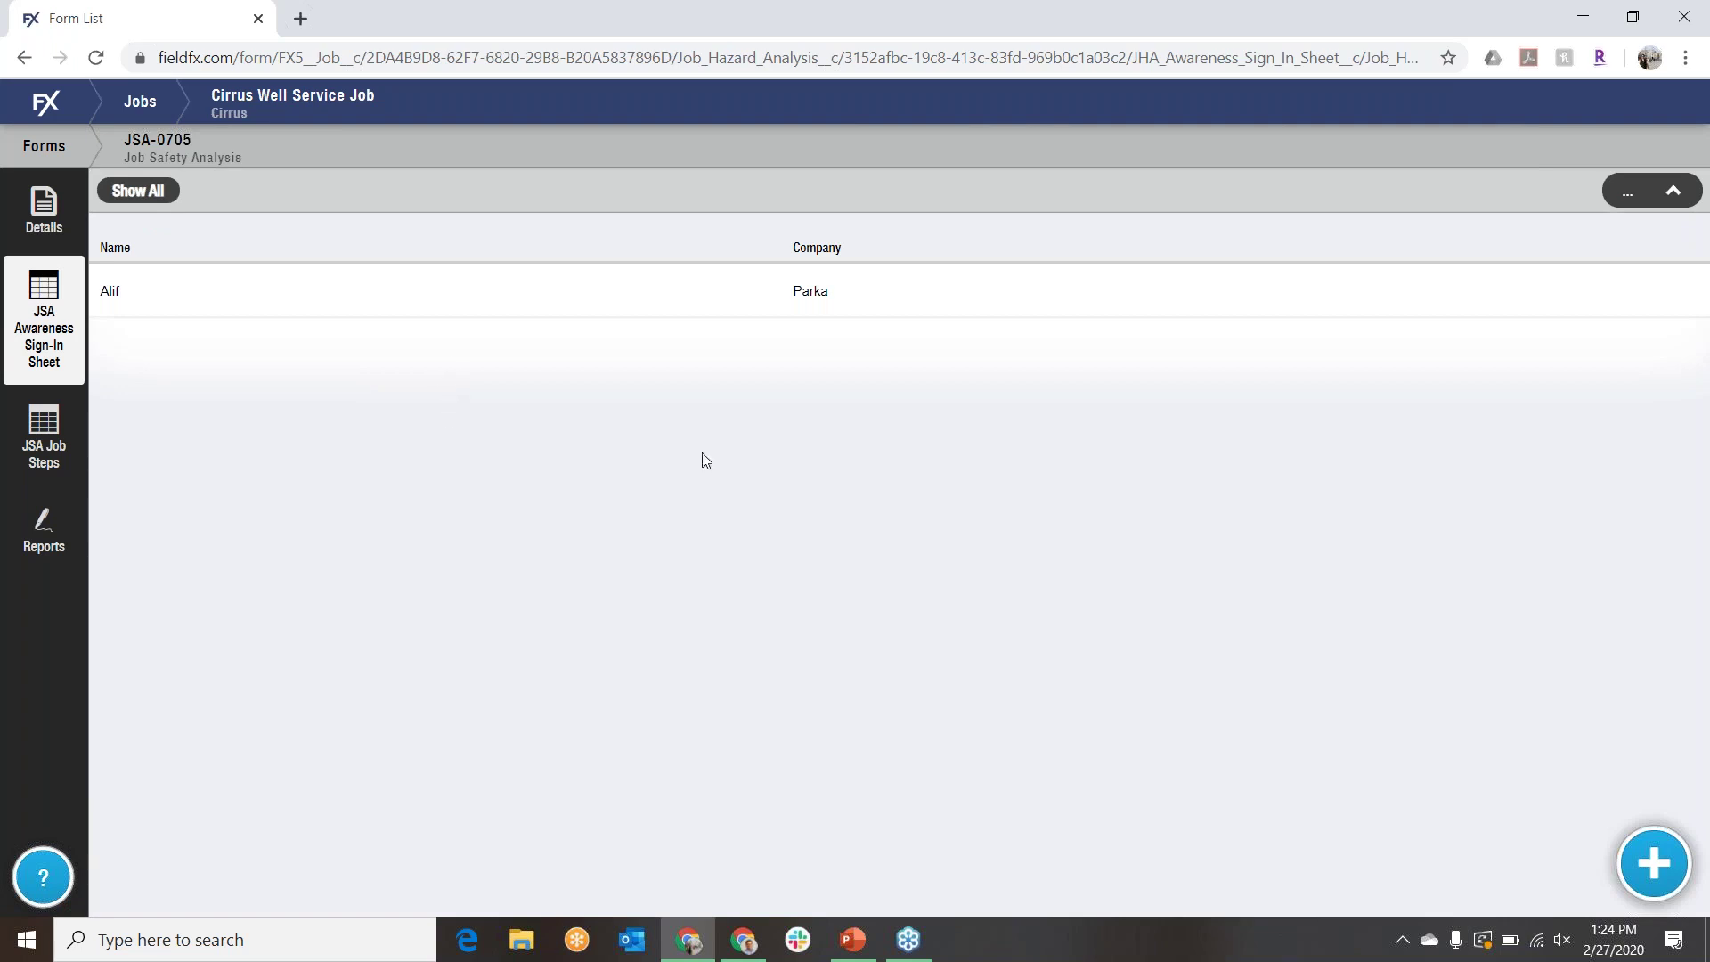
pyautogui.click(1655, 862)
pyautogui.click(608, 170)
pyautogui.write('Justin')
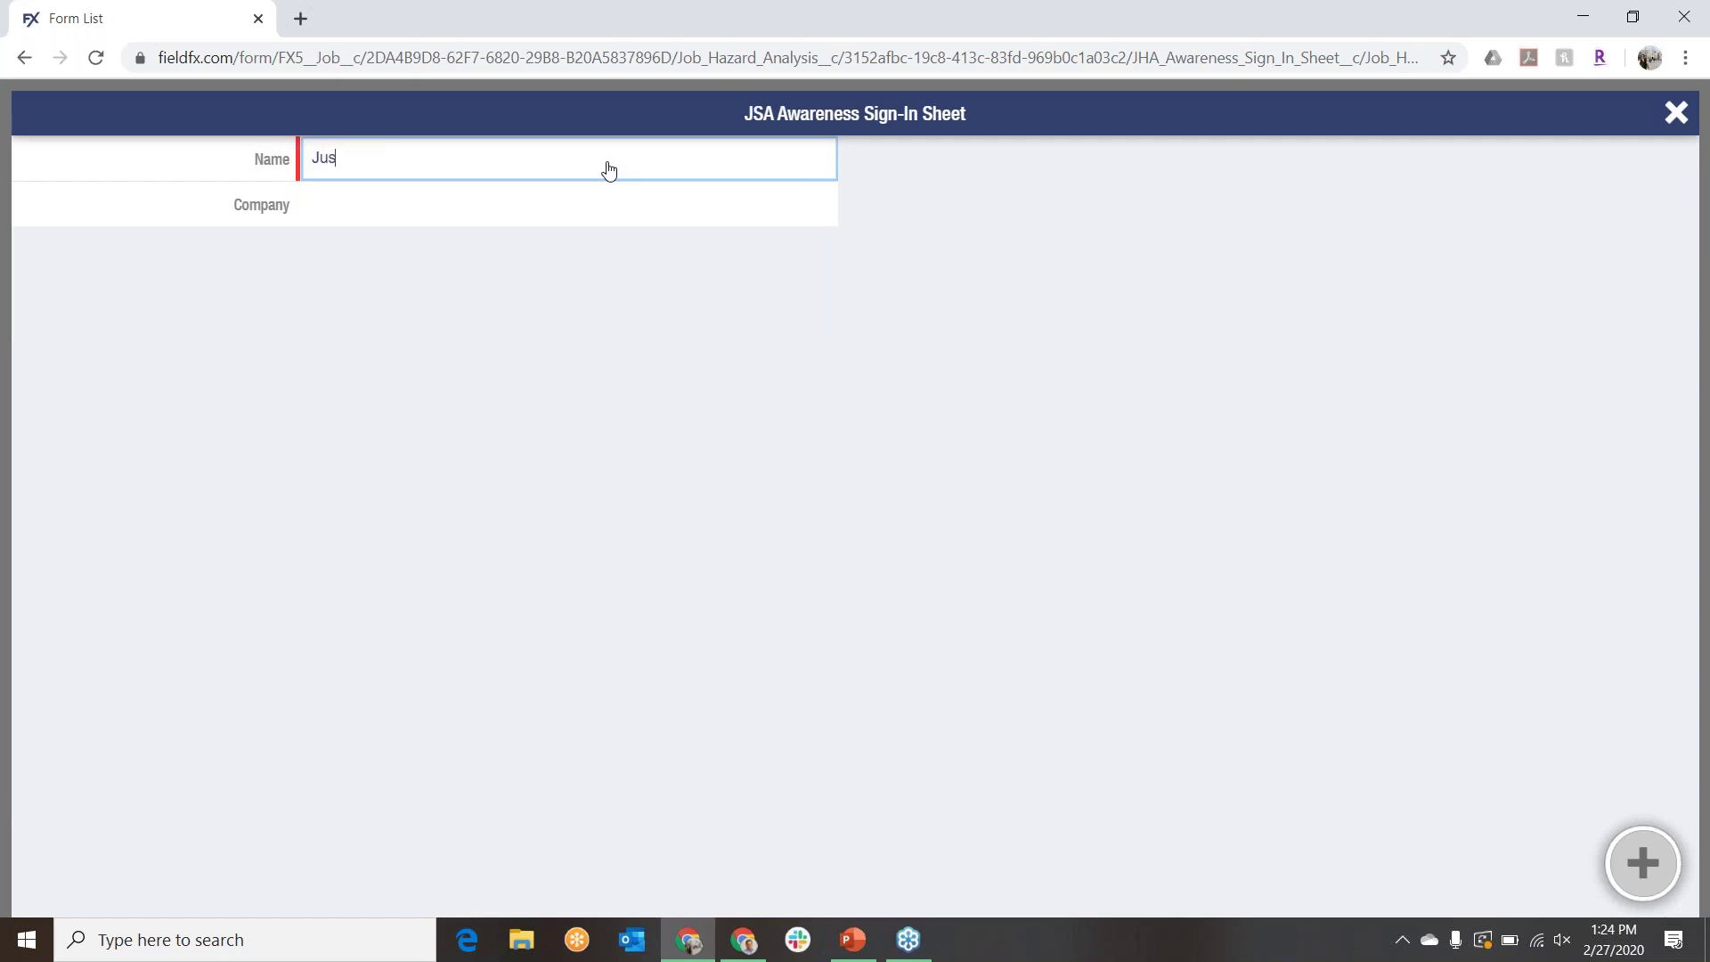
pyautogui.press('Tab')
pyautogui.write('Cirrus')
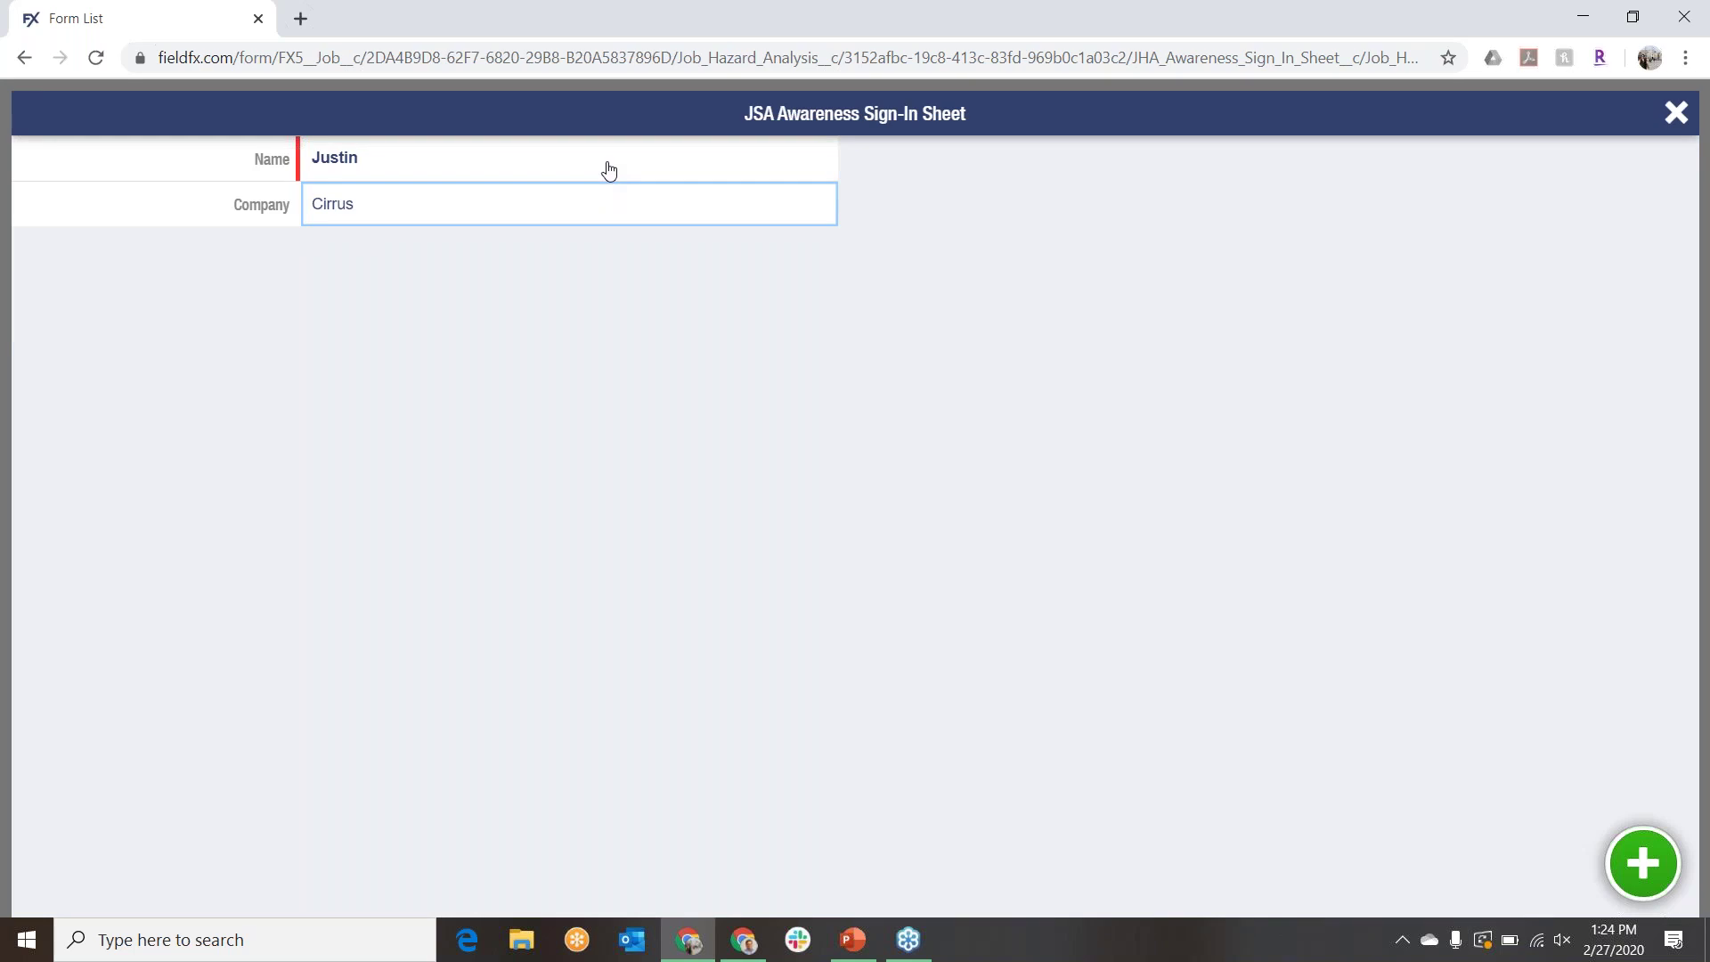
pyautogui.click(1619, 854)
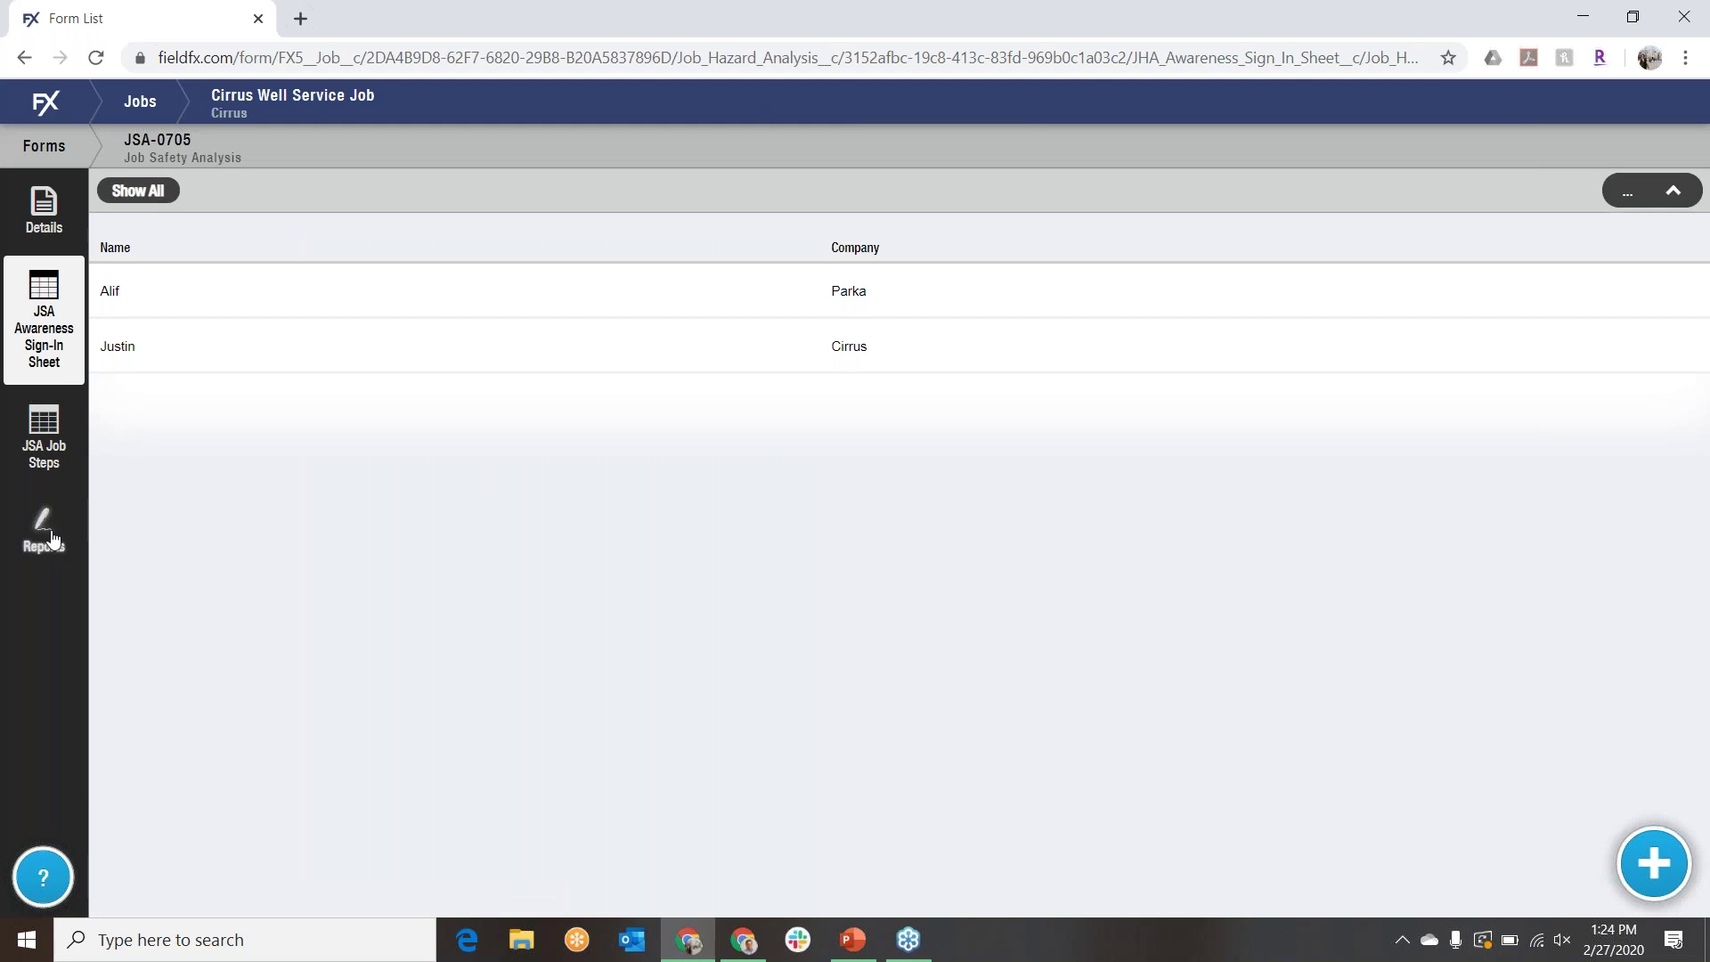
# Step: Generate the Job Safety Analysis report and sign it on the line of the Parka attendee
pyautogui.click(53, 539)
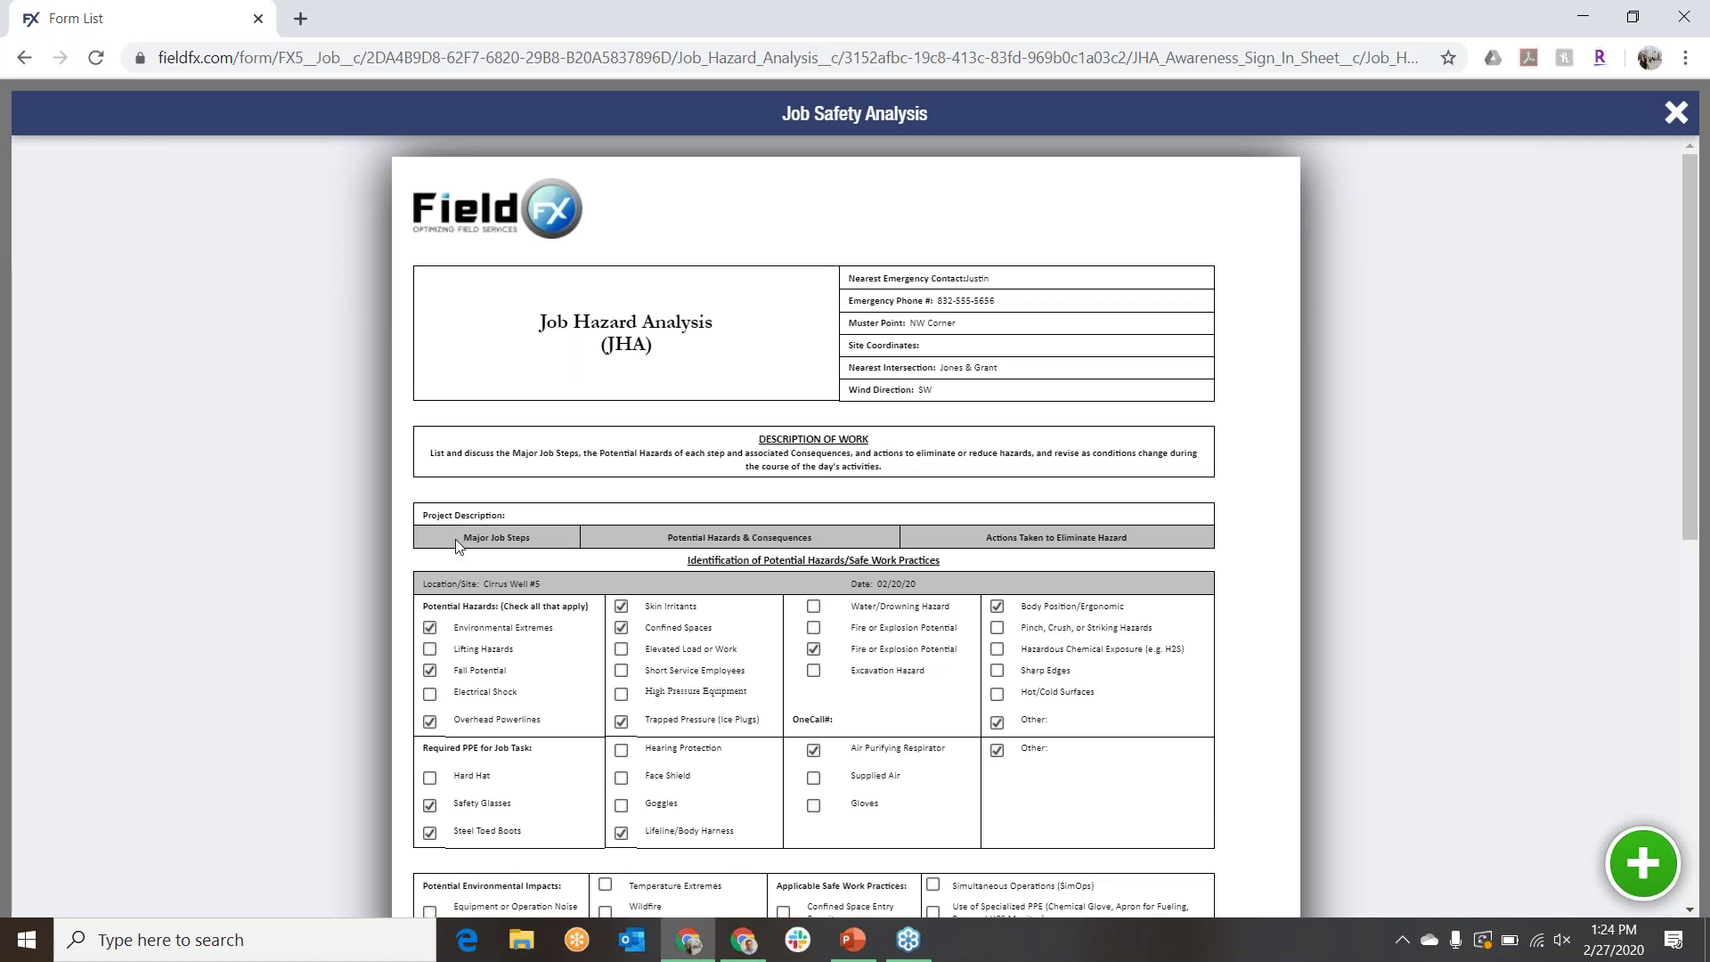
pyautogui.scroll(-7, 450, 543)
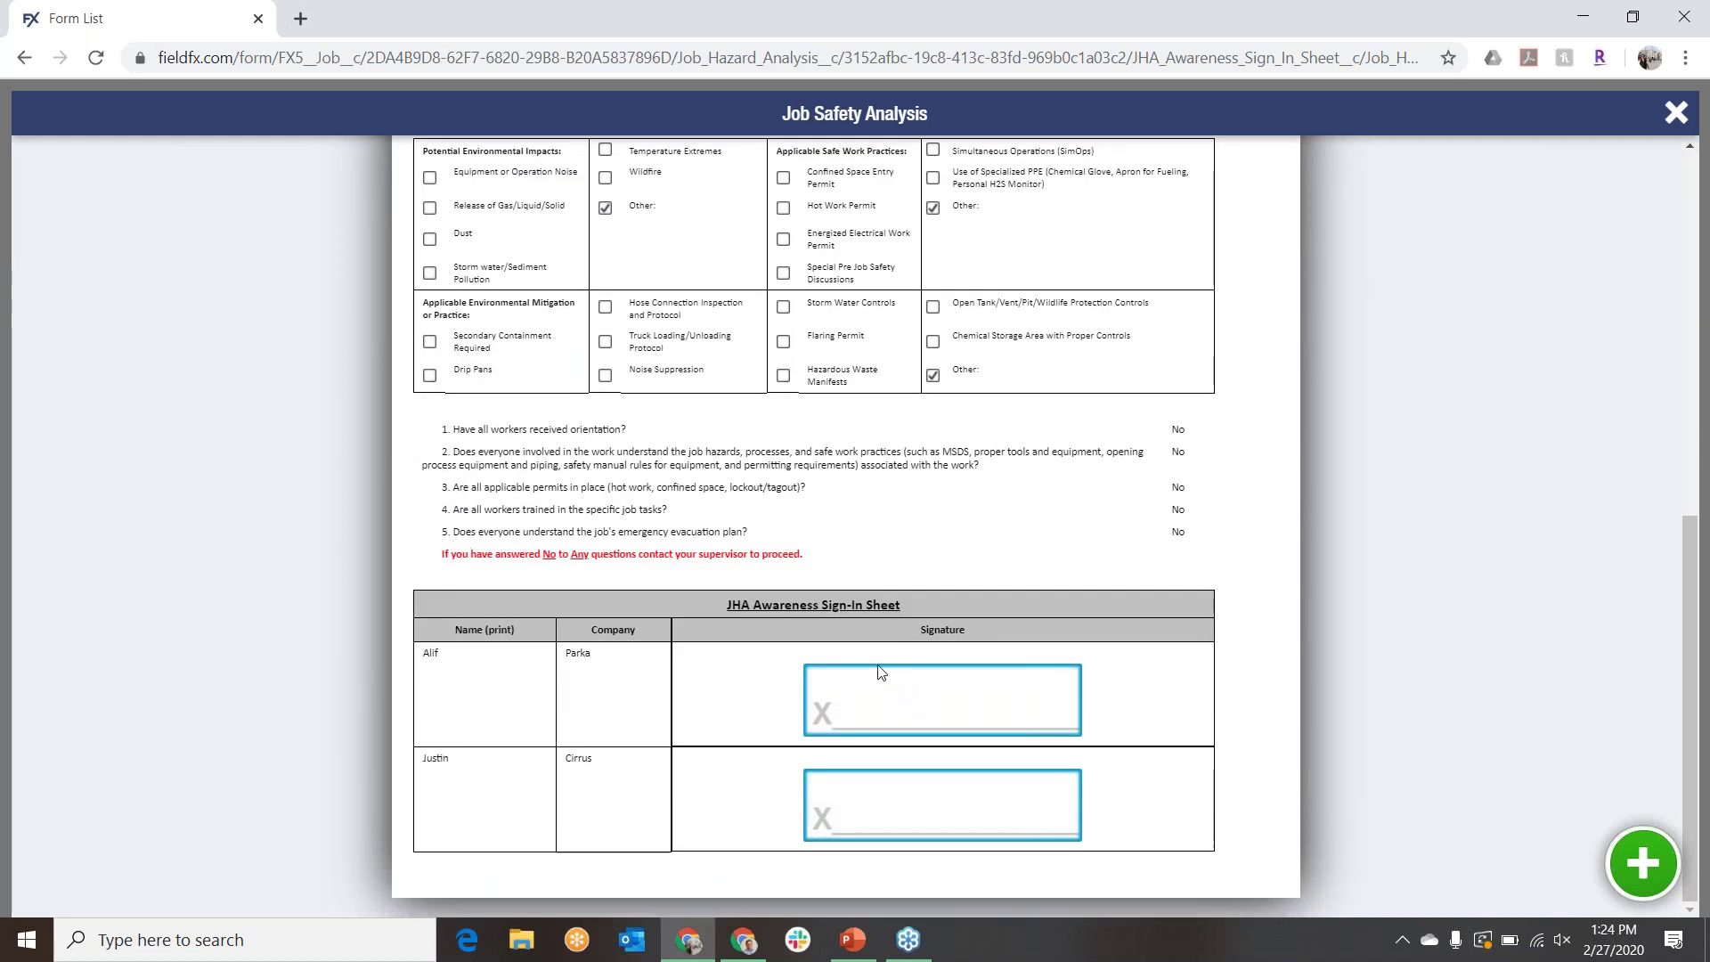
pyautogui.click(895, 686)
pyautogui.moveTo(548, 351)
pyautogui.mouseDown()
pyautogui.moveTo(596, 332)
pyautogui.moveTo(913, 317)
pyautogui.mouseUp()
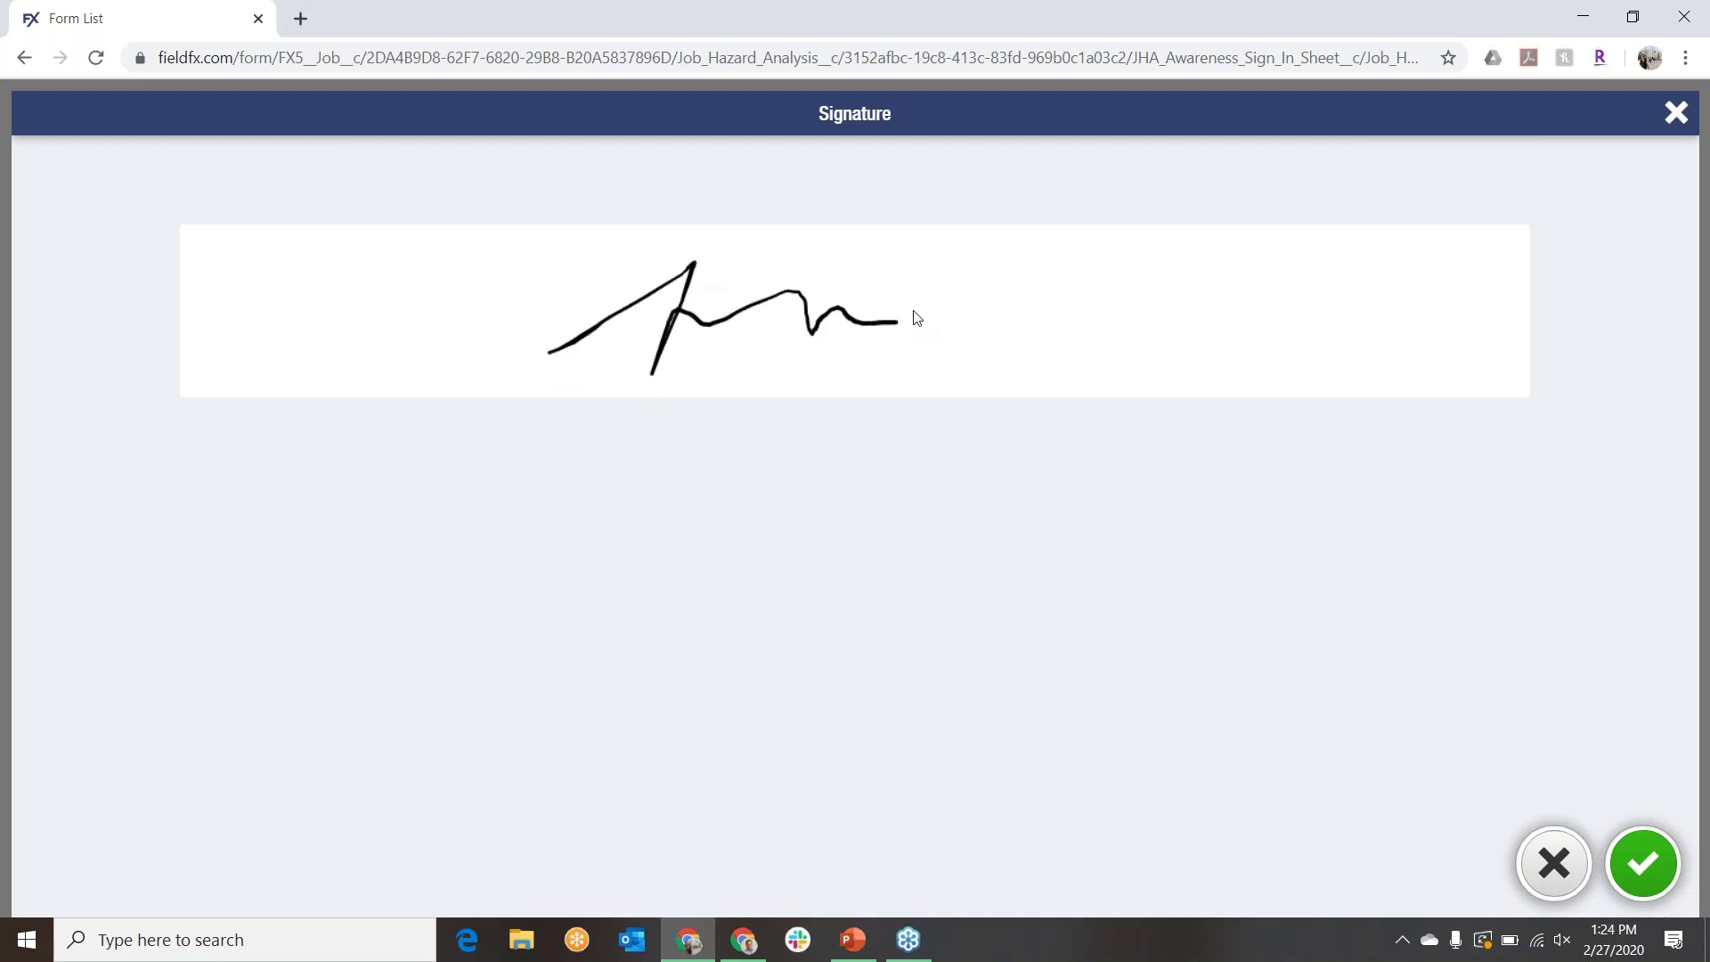
pyautogui.click(1652, 853)
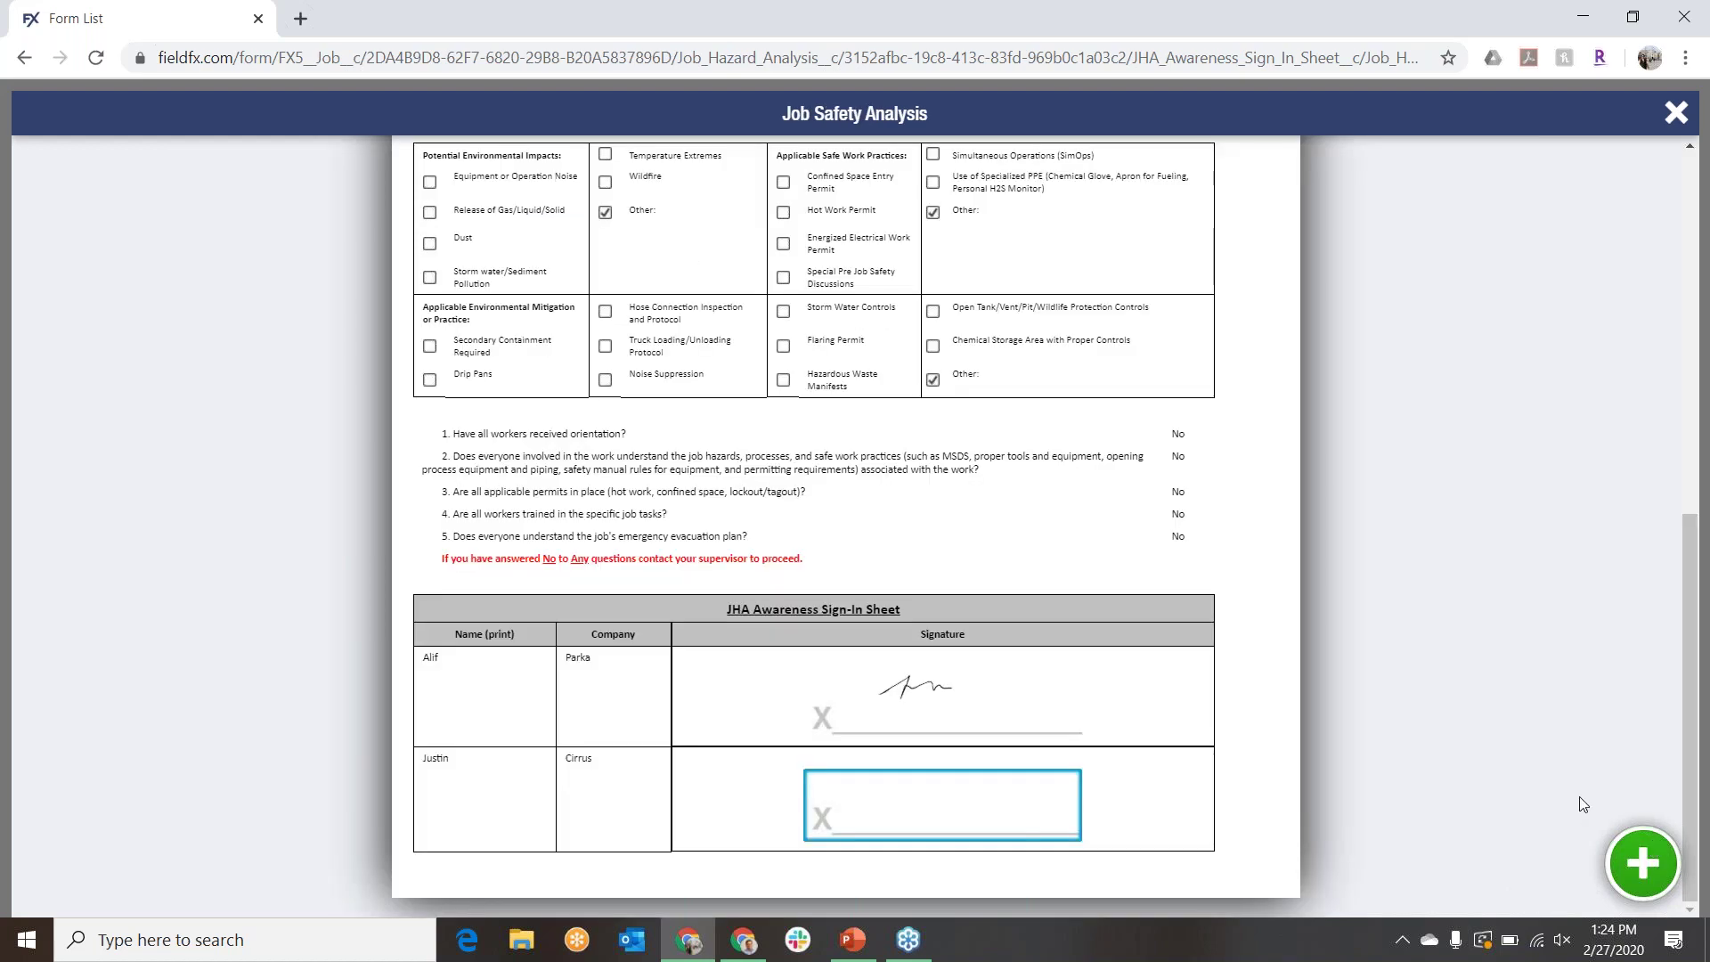
# Step: Sign the Job Safety Analysis report on the line of the Cirrus attendee and save the signed report
pyautogui.click(894, 817)
pyautogui.moveTo(374, 336)
pyautogui.mouseDown()
pyautogui.moveTo(413, 319)
pyautogui.moveTo(937, 303)
pyautogui.mouseUp()
pyautogui.click(1644, 860)
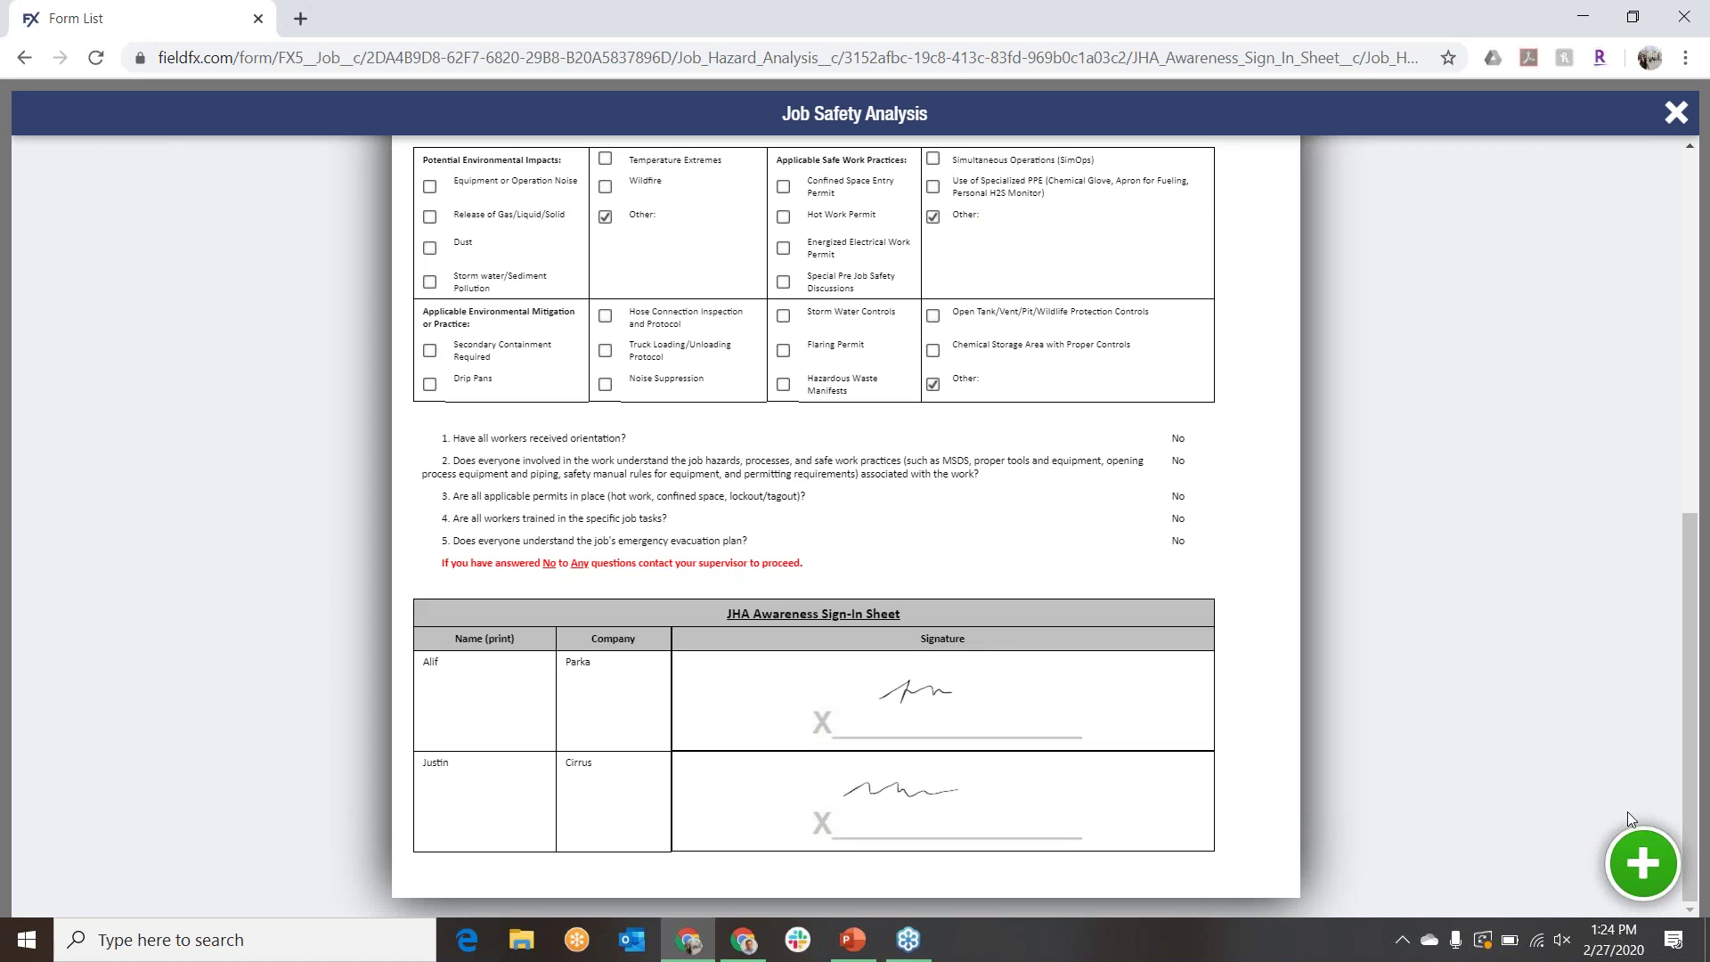
pyautogui.click(1642, 862)
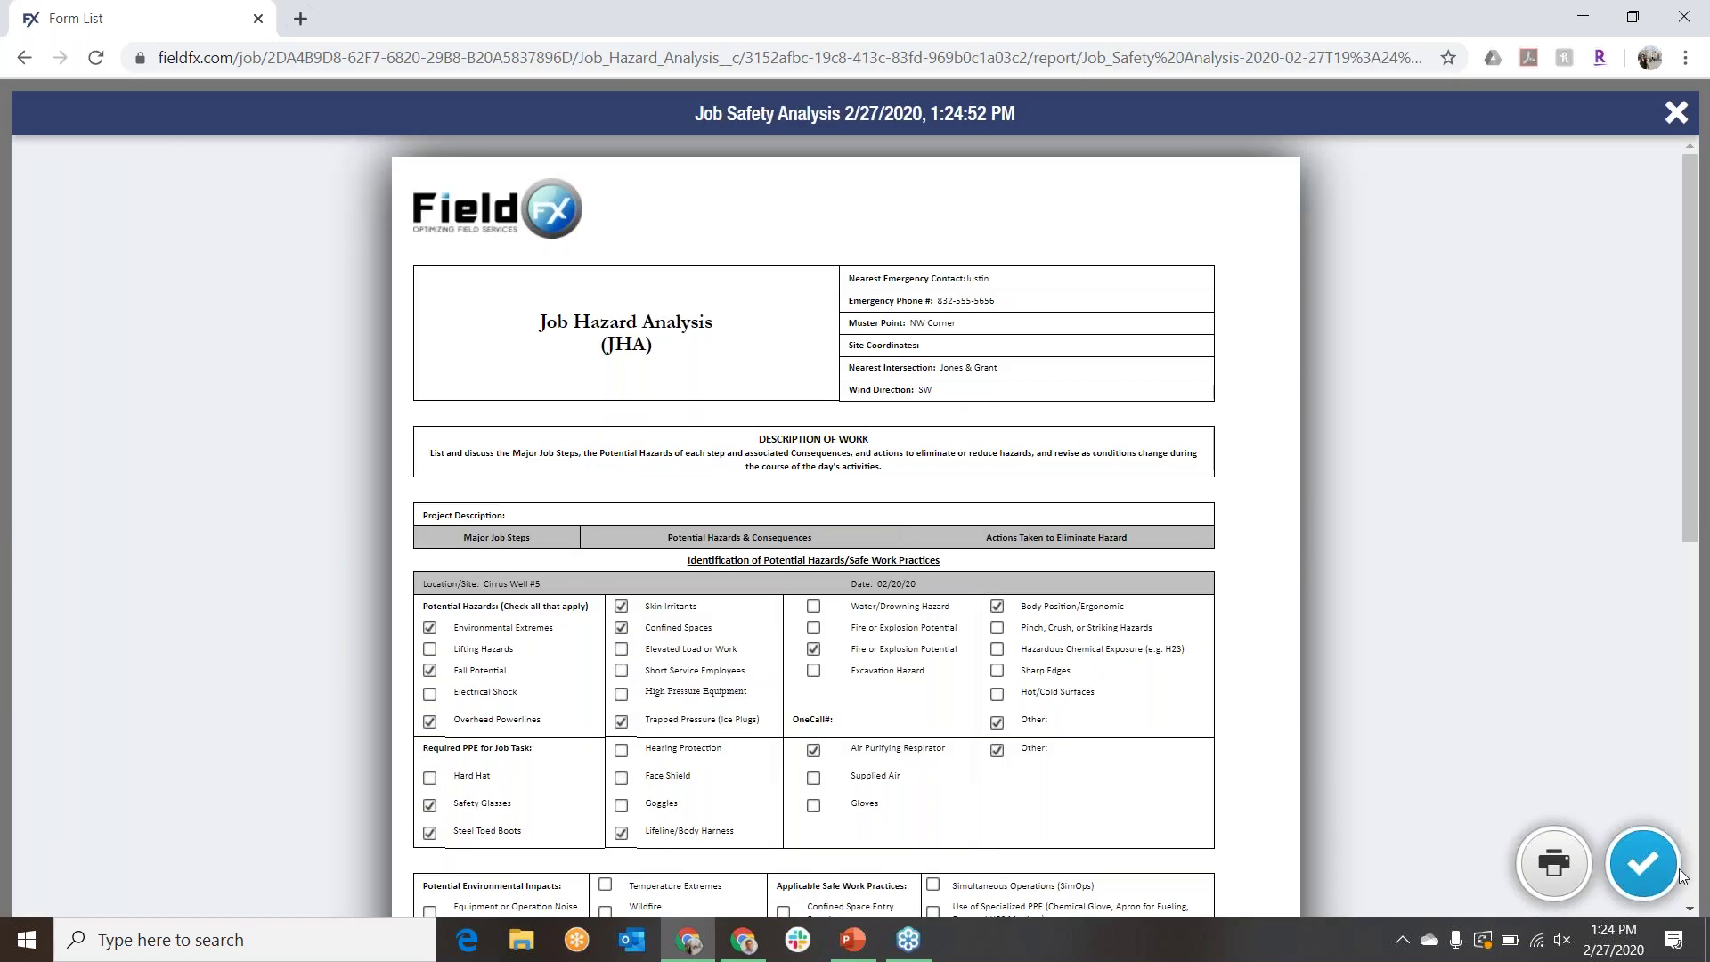
pyautogui.click(1642, 863)
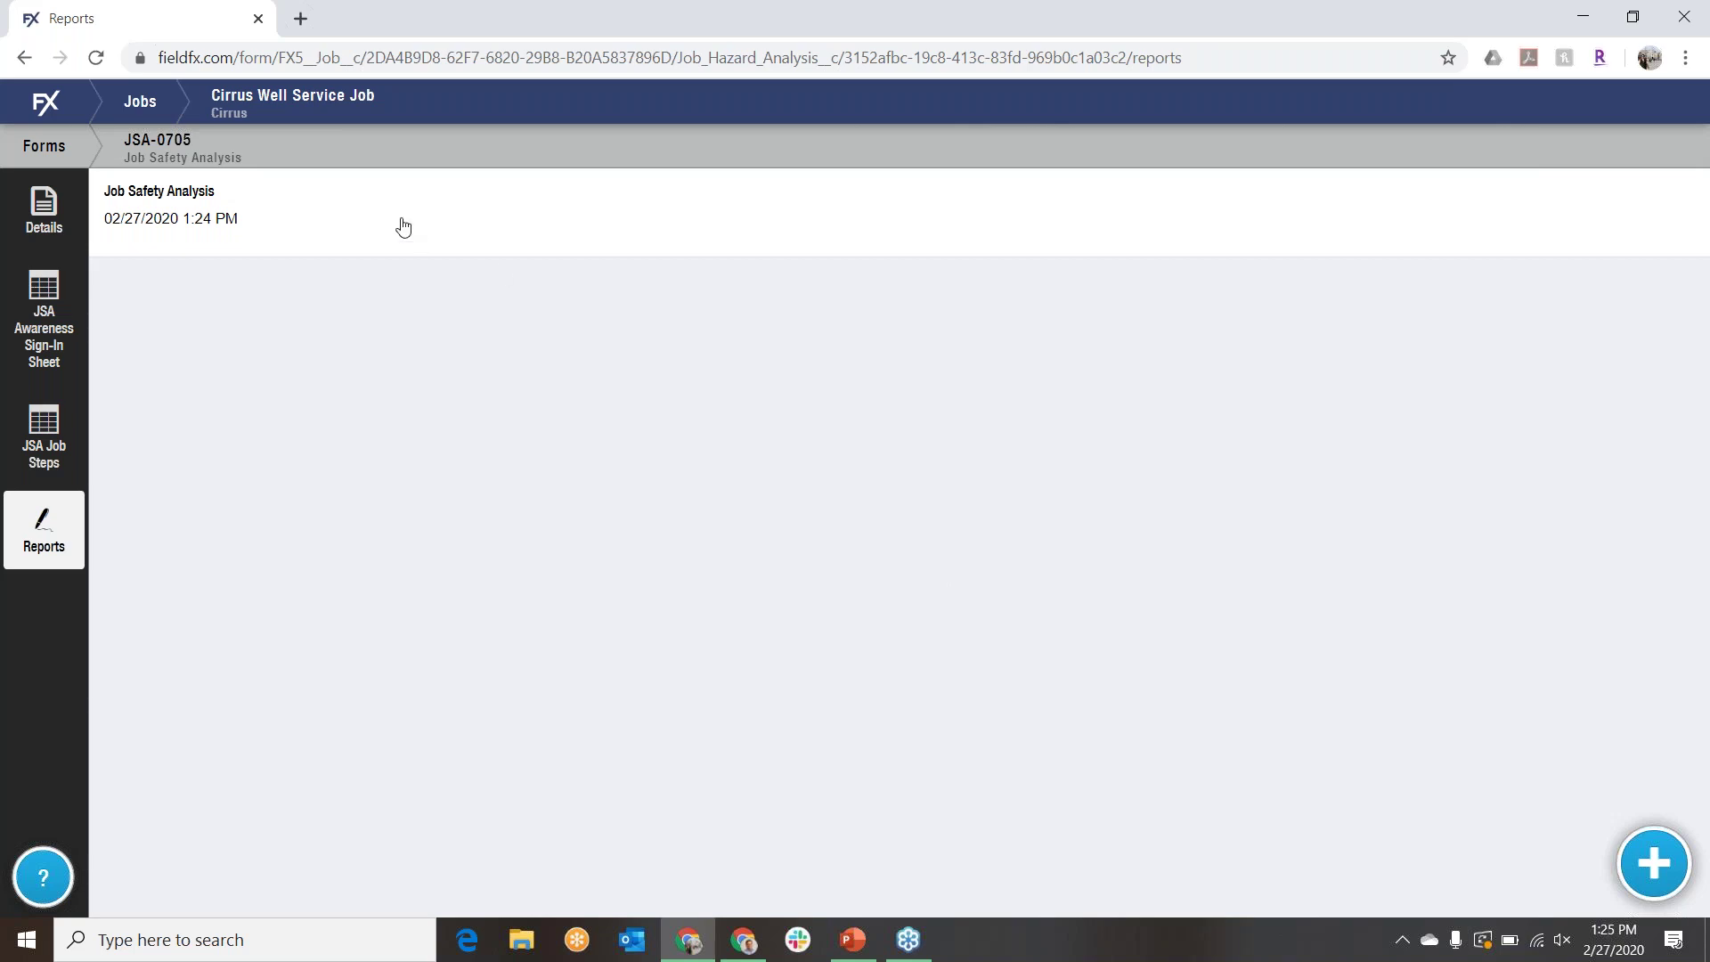
# Step: Return to the Cirrus Well Service Job and open its in-progress ticket dated 02/24/2020
pyautogui.click(298, 114)
pyautogui.click(43, 248)
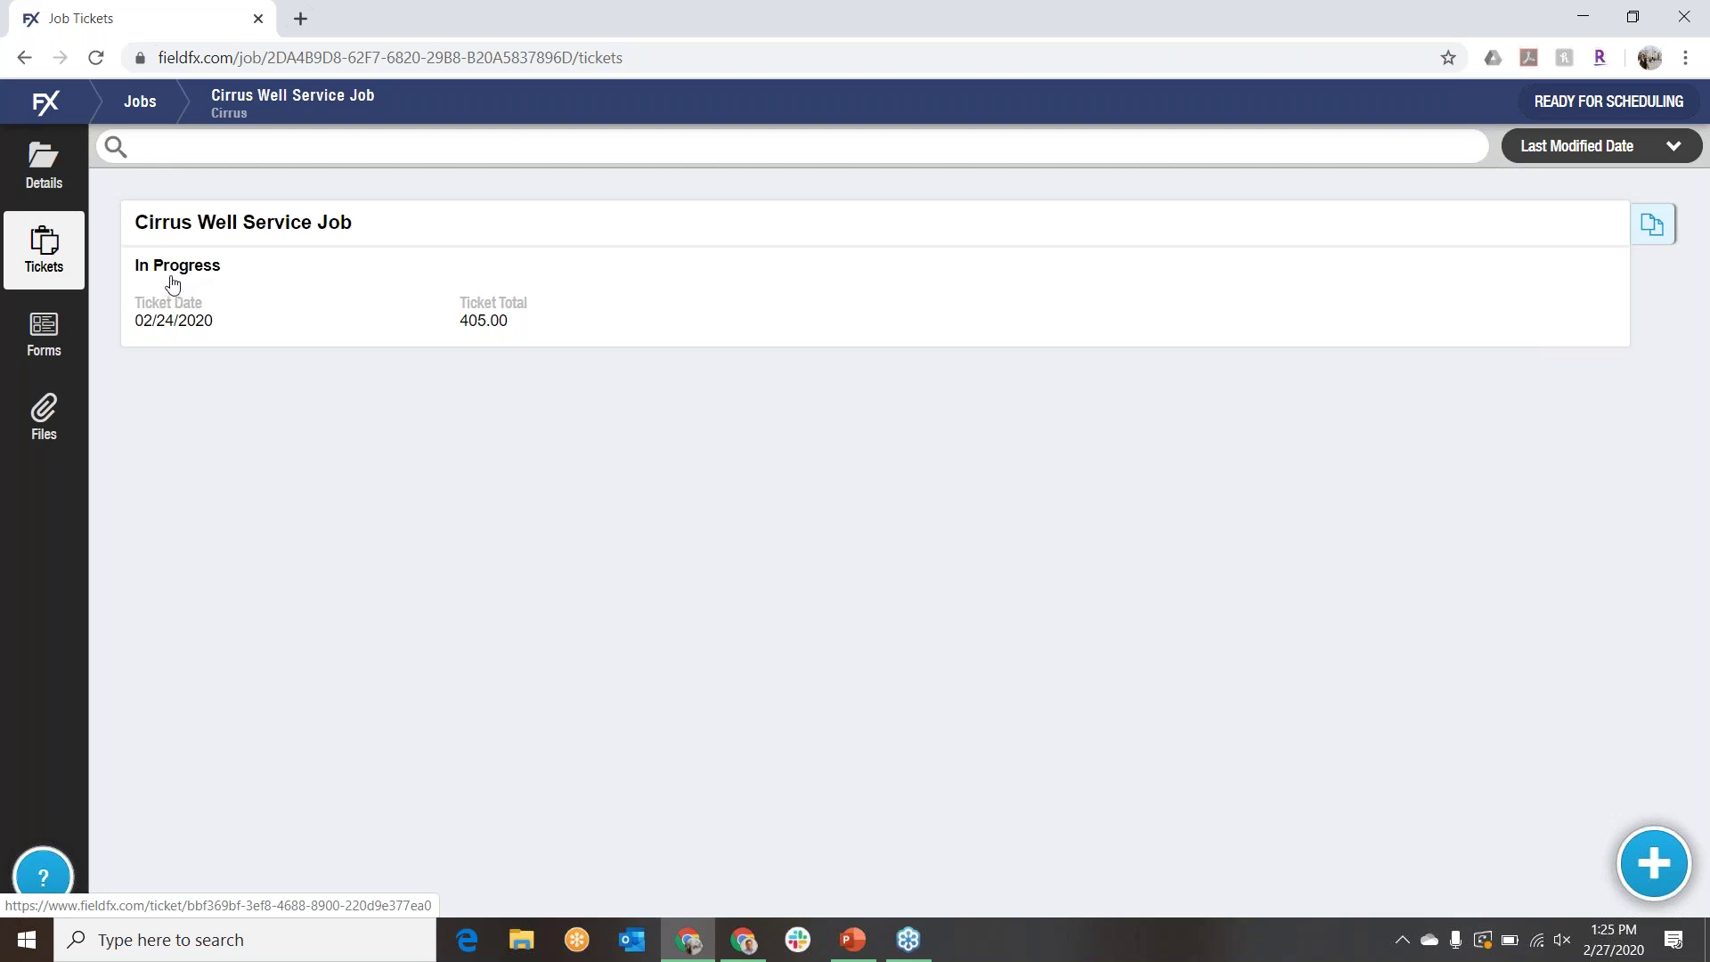
pyautogui.click(348, 267)
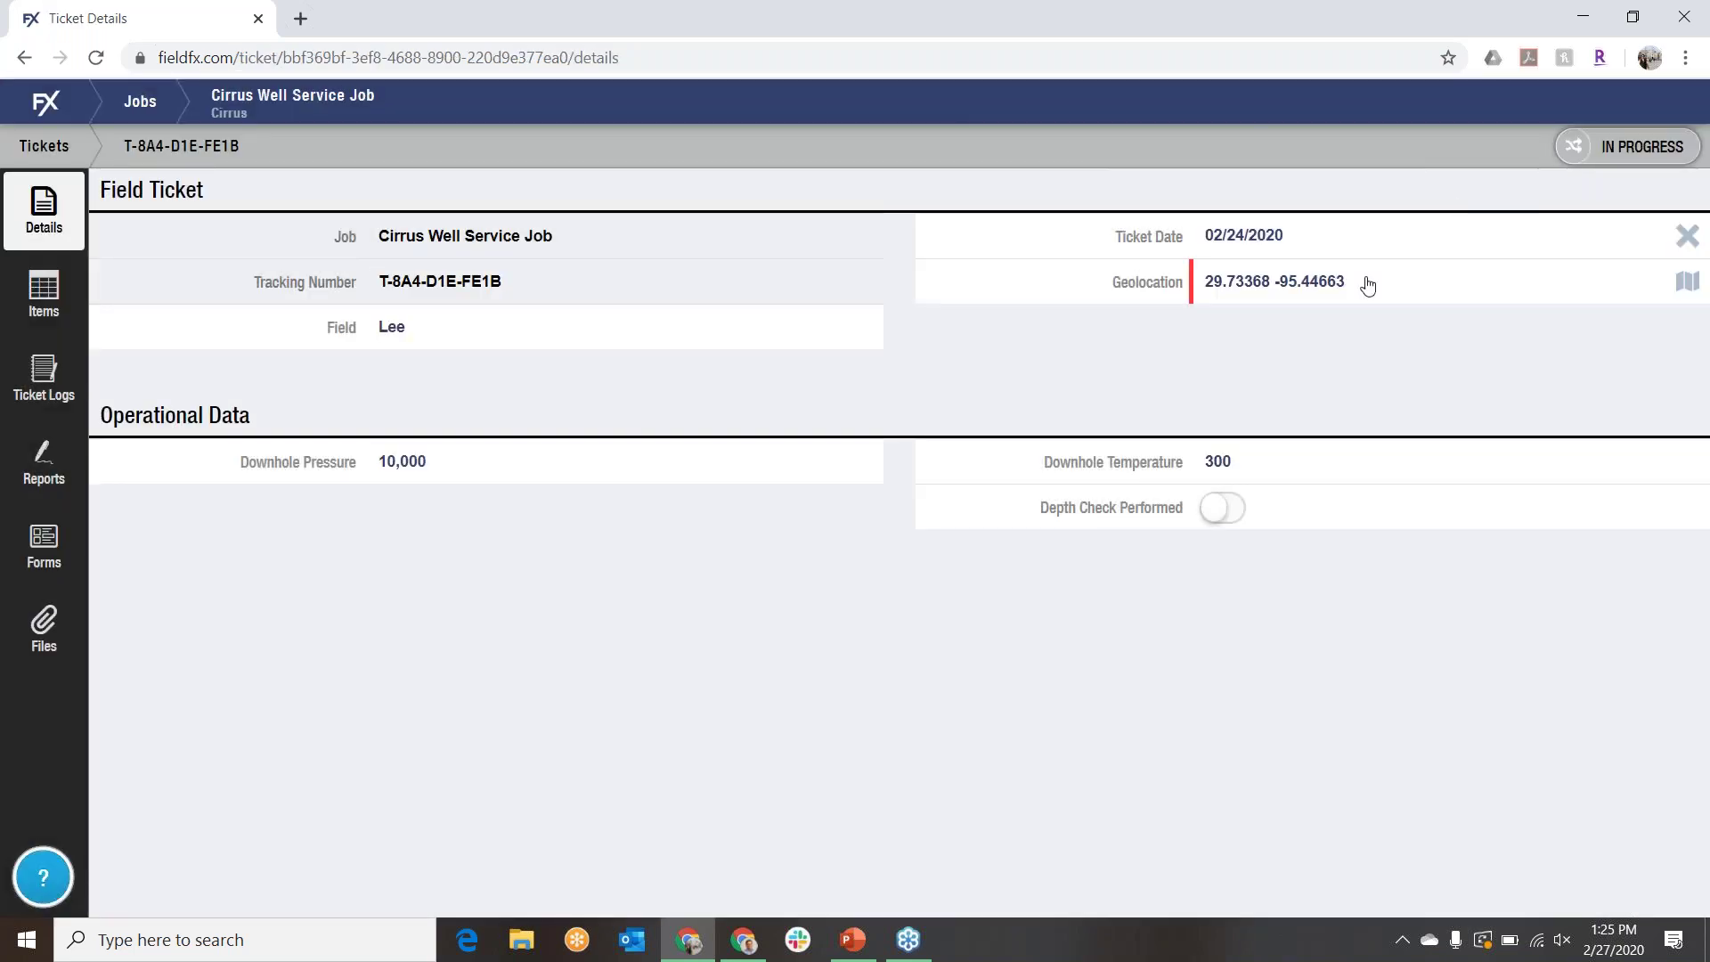
# Step: Replace the field ticket's geolocation with the current location and decline a further location update
pyautogui.click(1364, 281)
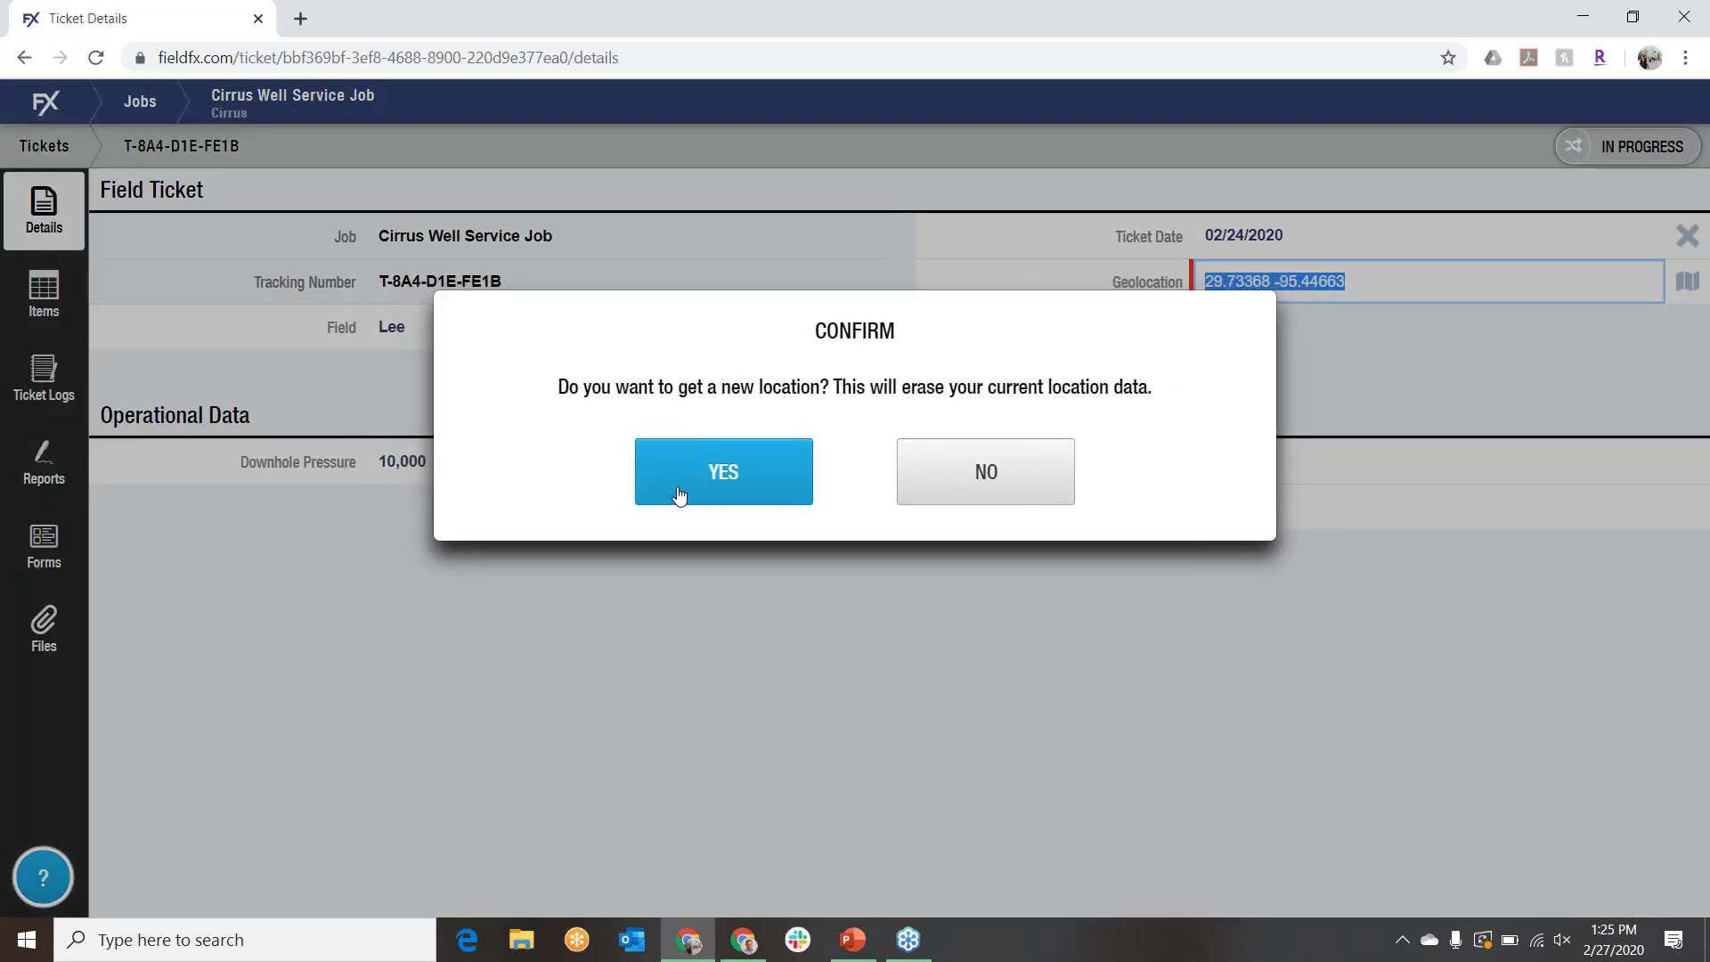
pyautogui.click(648, 496)
pyautogui.click(1306, 292)
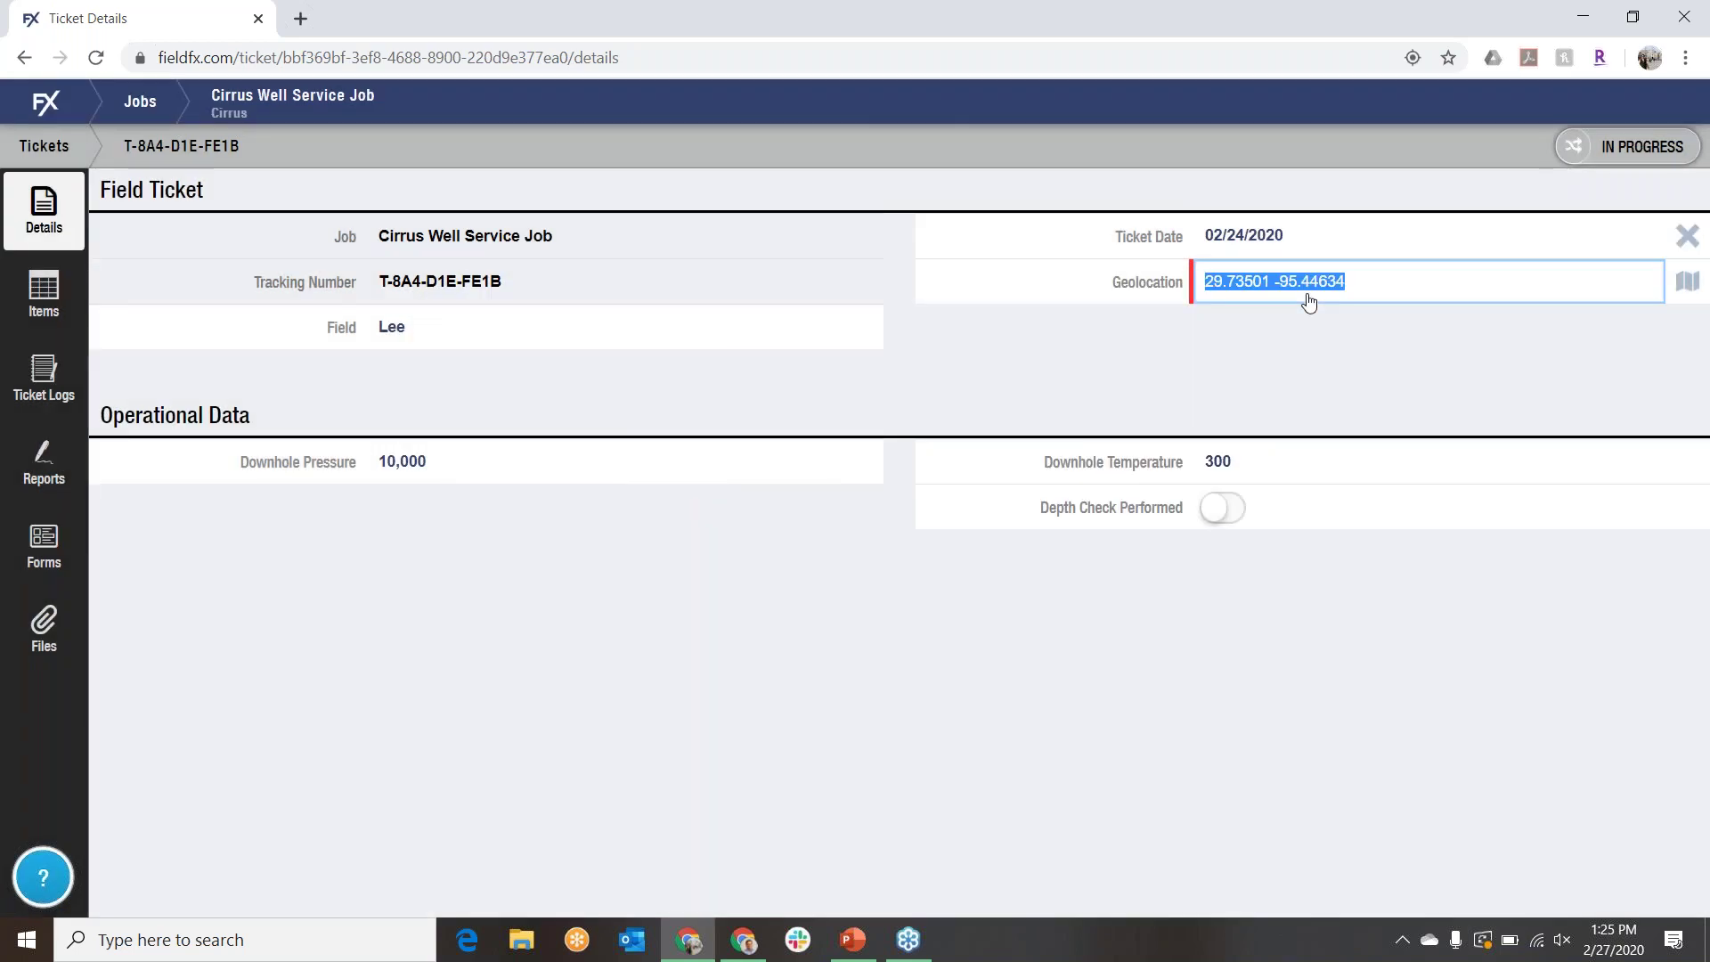
pyautogui.click(723, 471)
pyautogui.click(1402, 284)
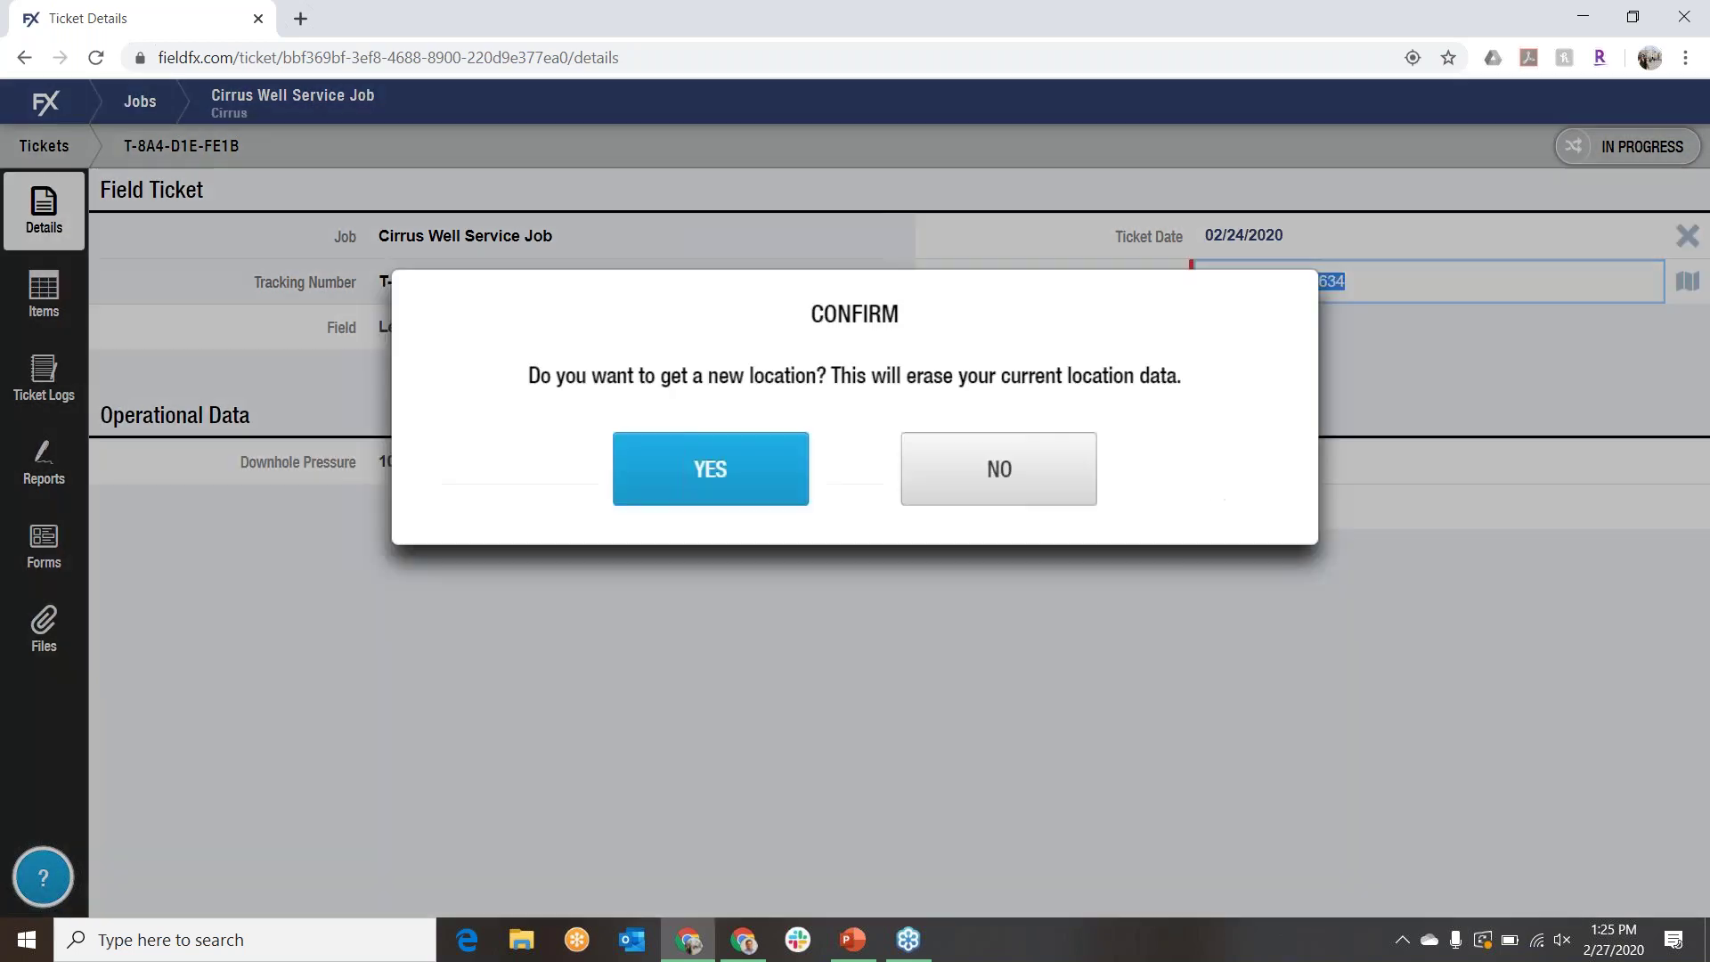
pyautogui.click(971, 497)
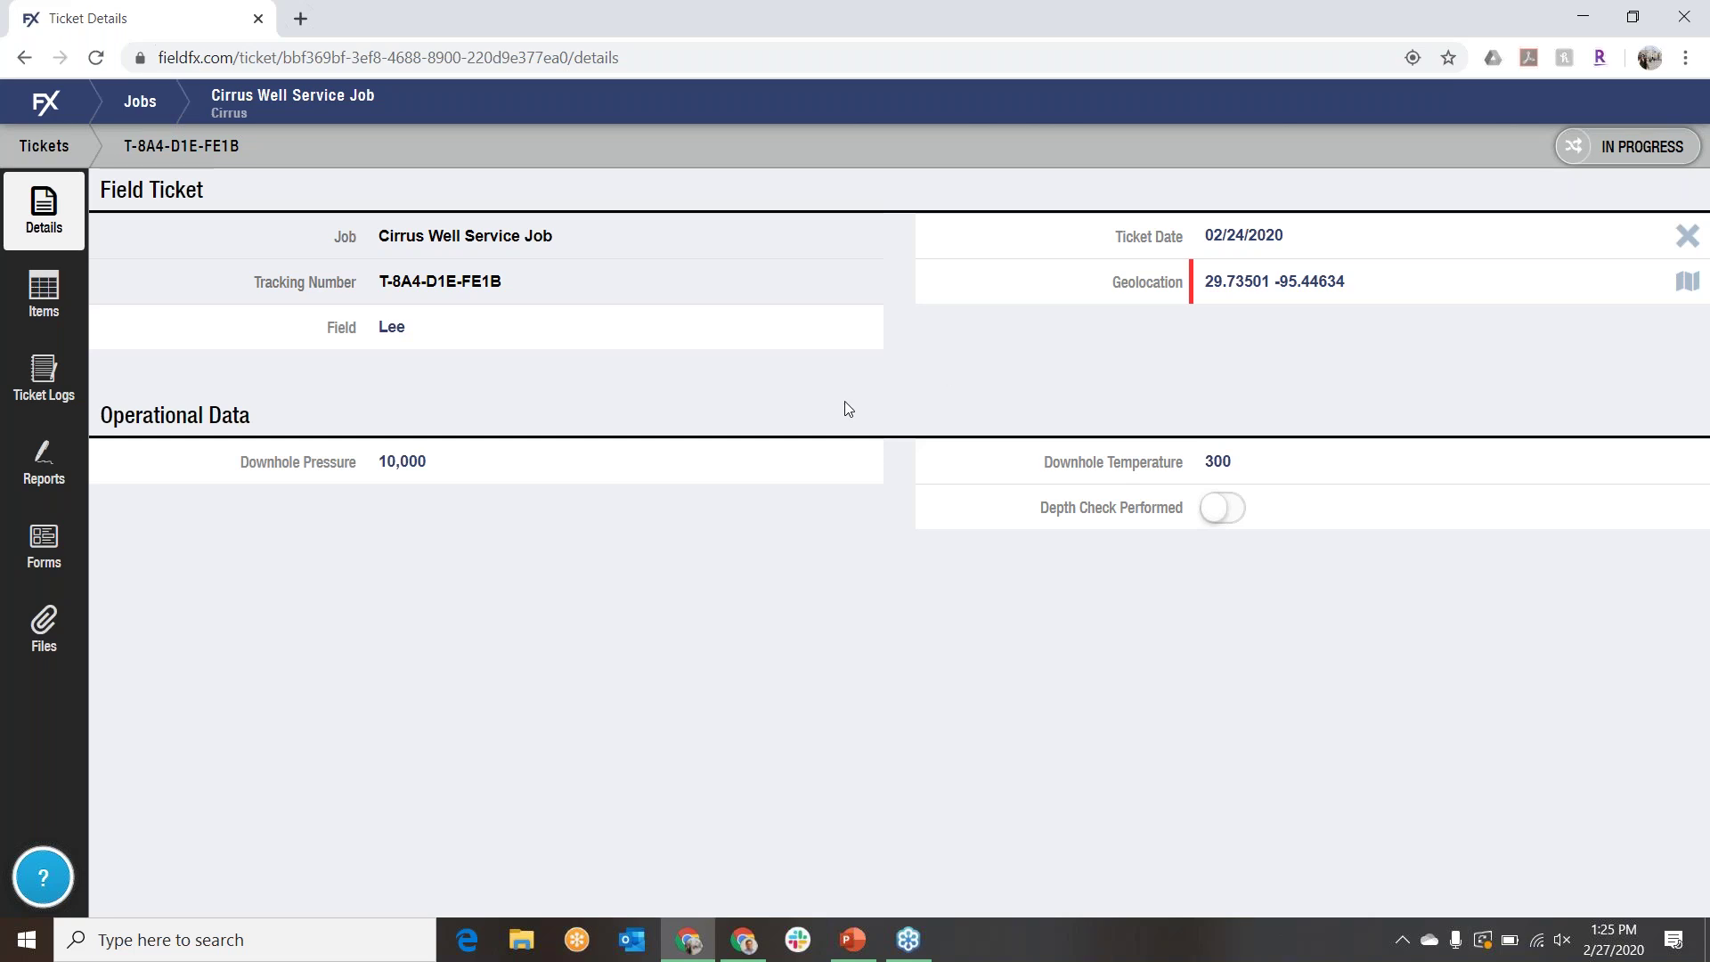
# Step: Add the price book item "0.9 MI Tetra Steel 1200 - Pumping FB and Produced" to the ticket without extra details
pyautogui.click(44, 294)
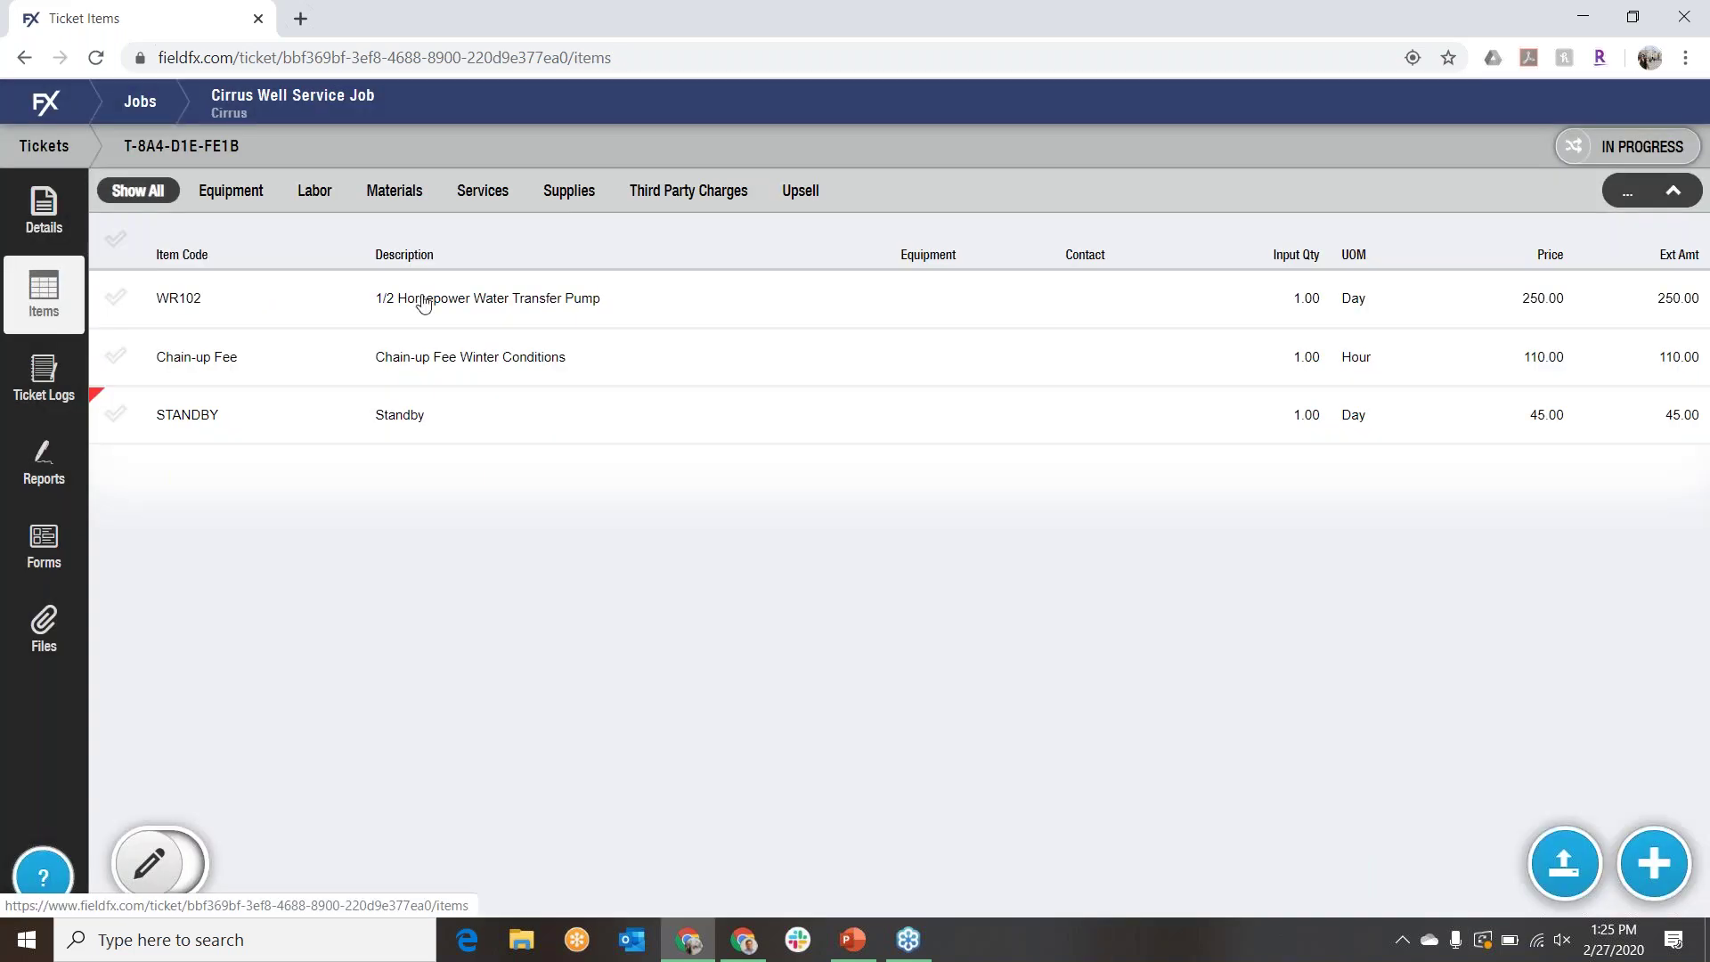
pyautogui.click(1645, 869)
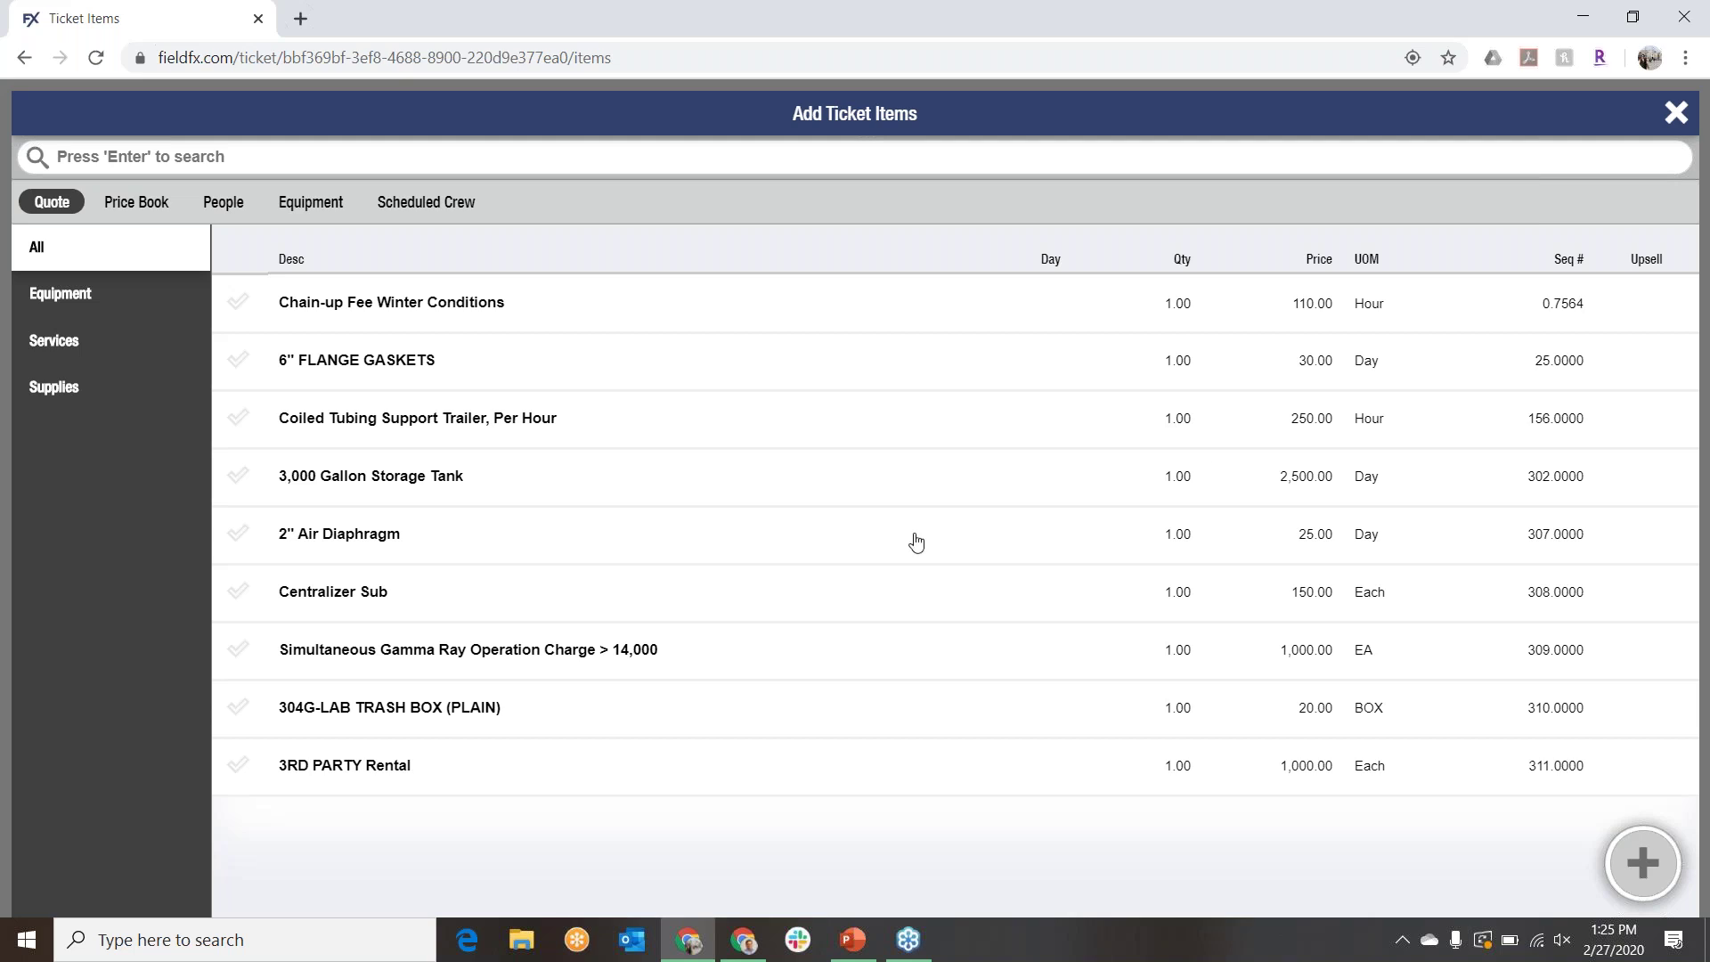
pyautogui.click(154, 214)
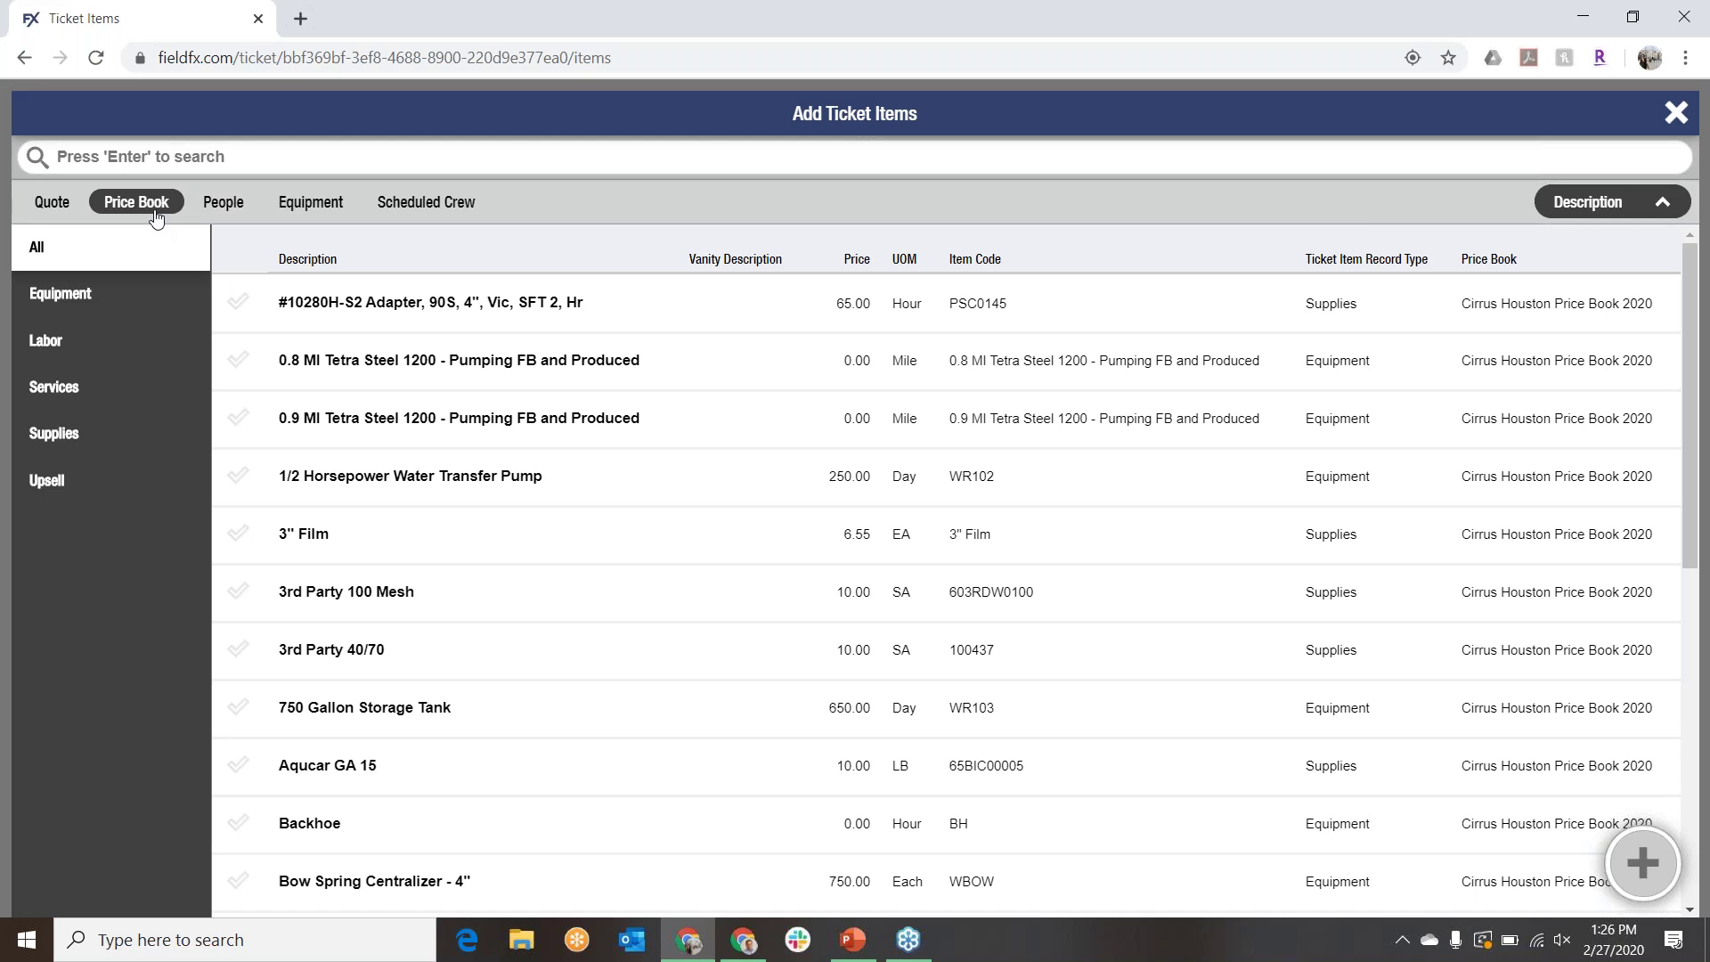
pyautogui.click(232, 425)
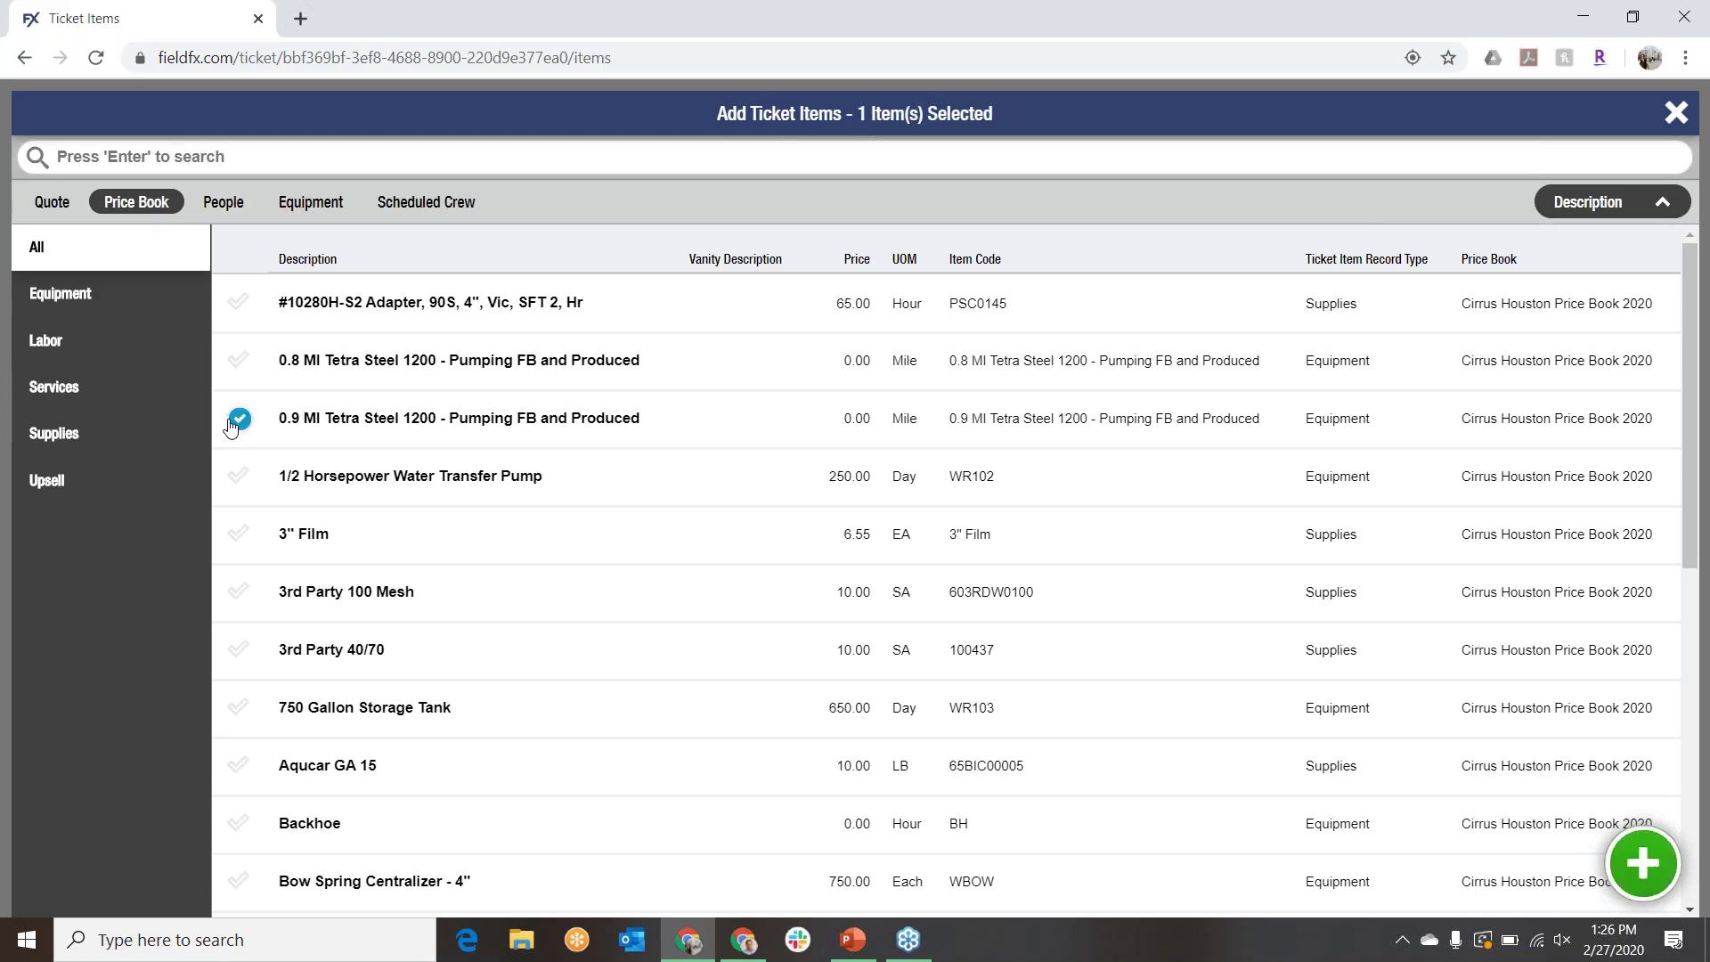
pyautogui.click(1639, 862)
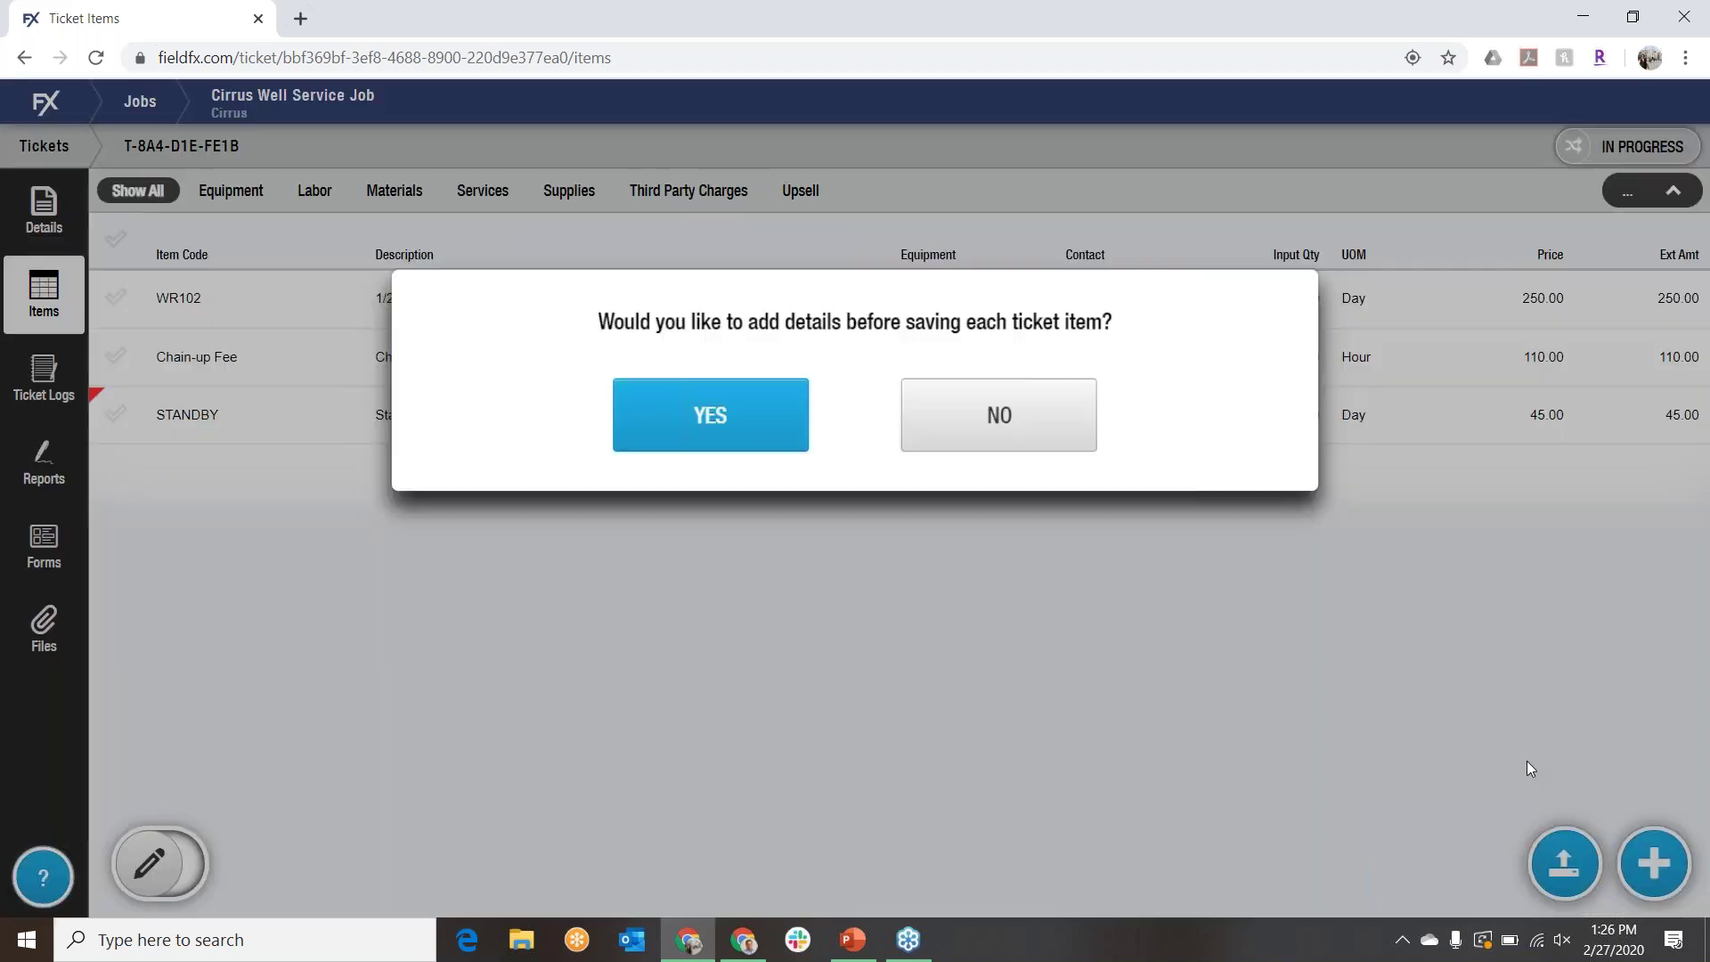
pyautogui.click(975, 434)
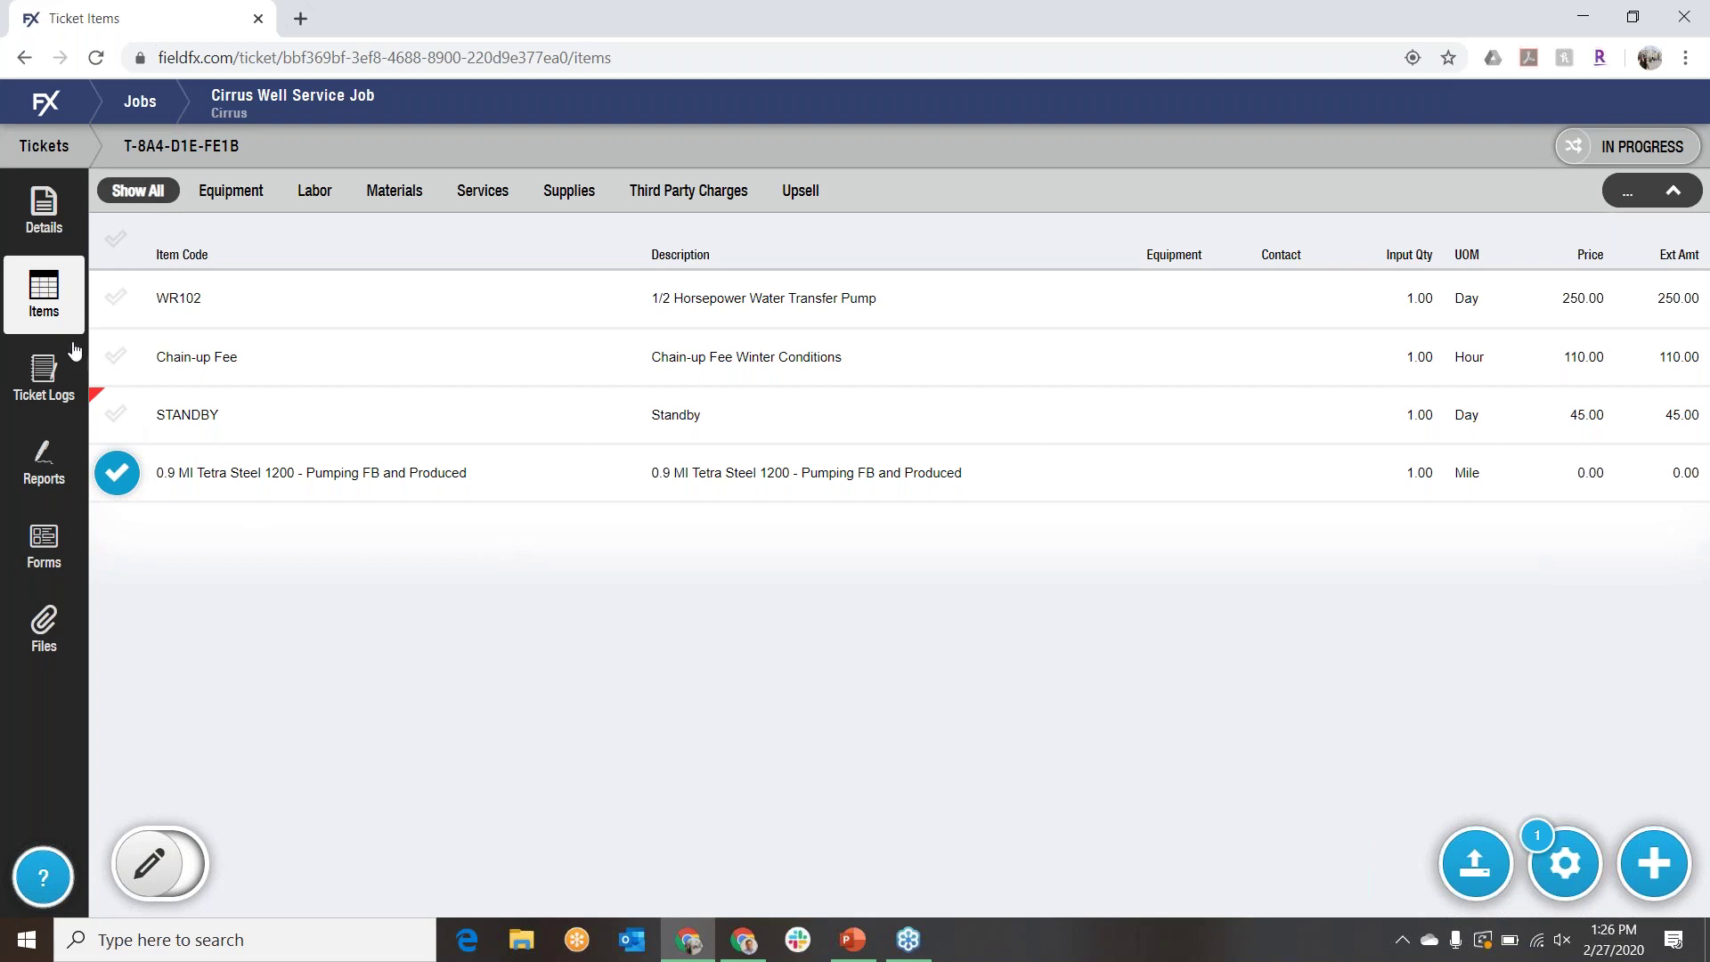
# Step: Start a new NPT log in the ticket's logs and fill its location with the current position
pyautogui.click(62, 367)
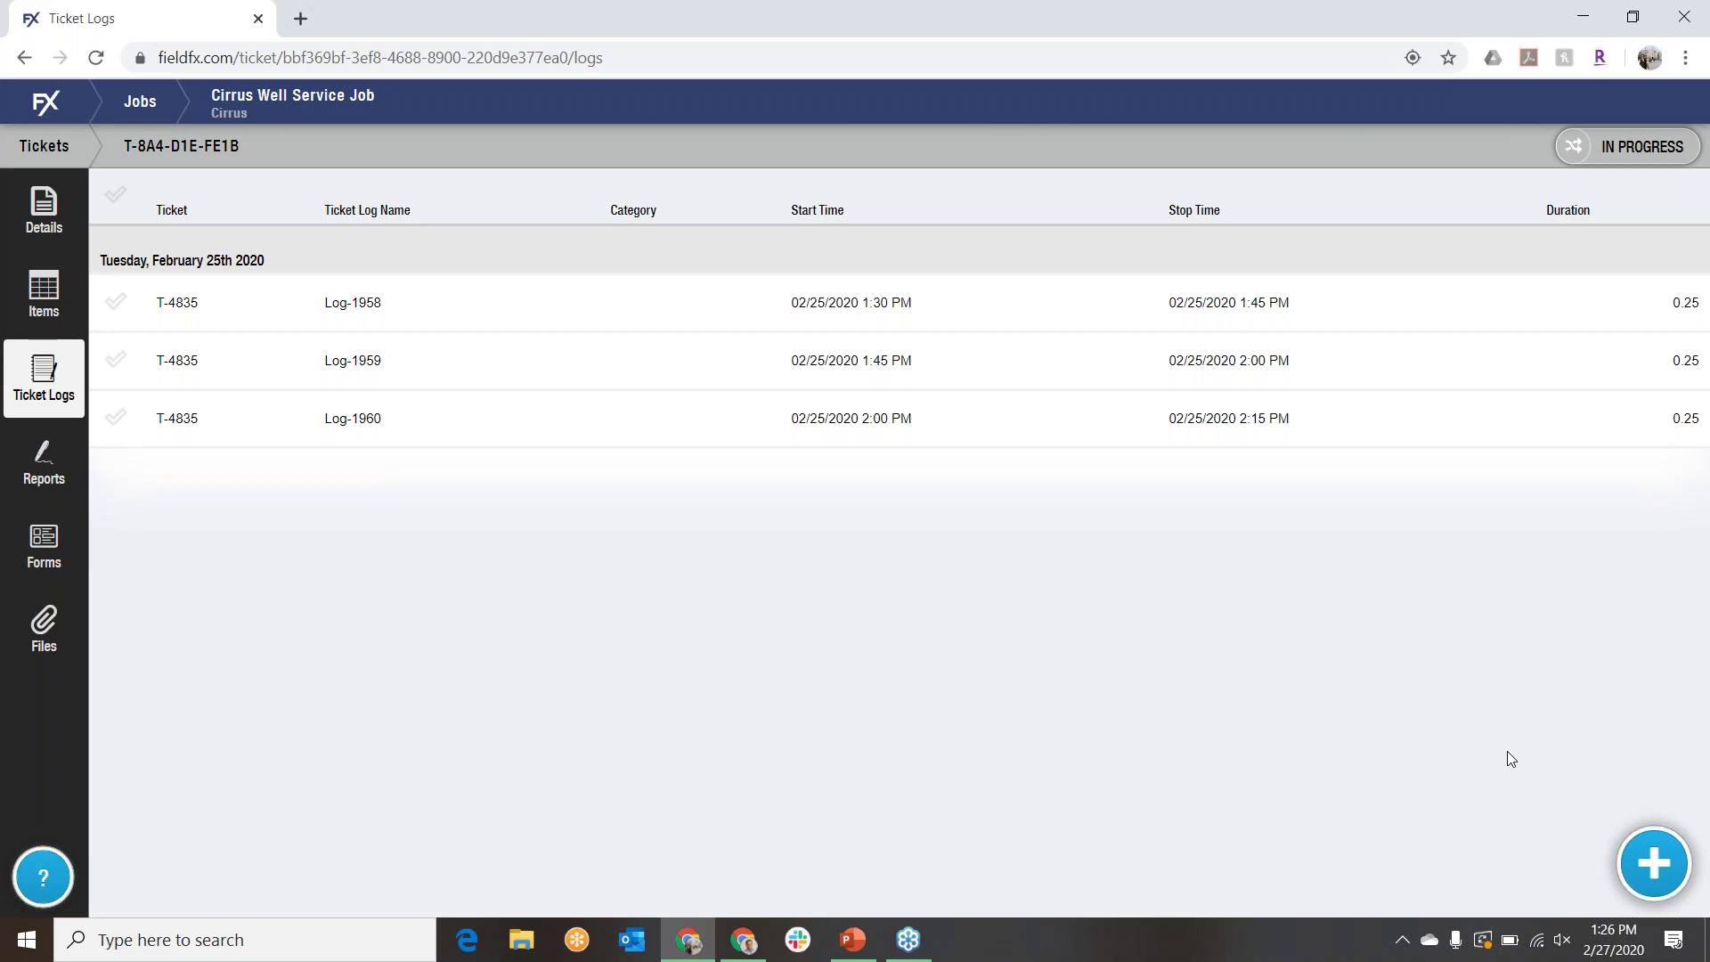
pyautogui.click(1651, 857)
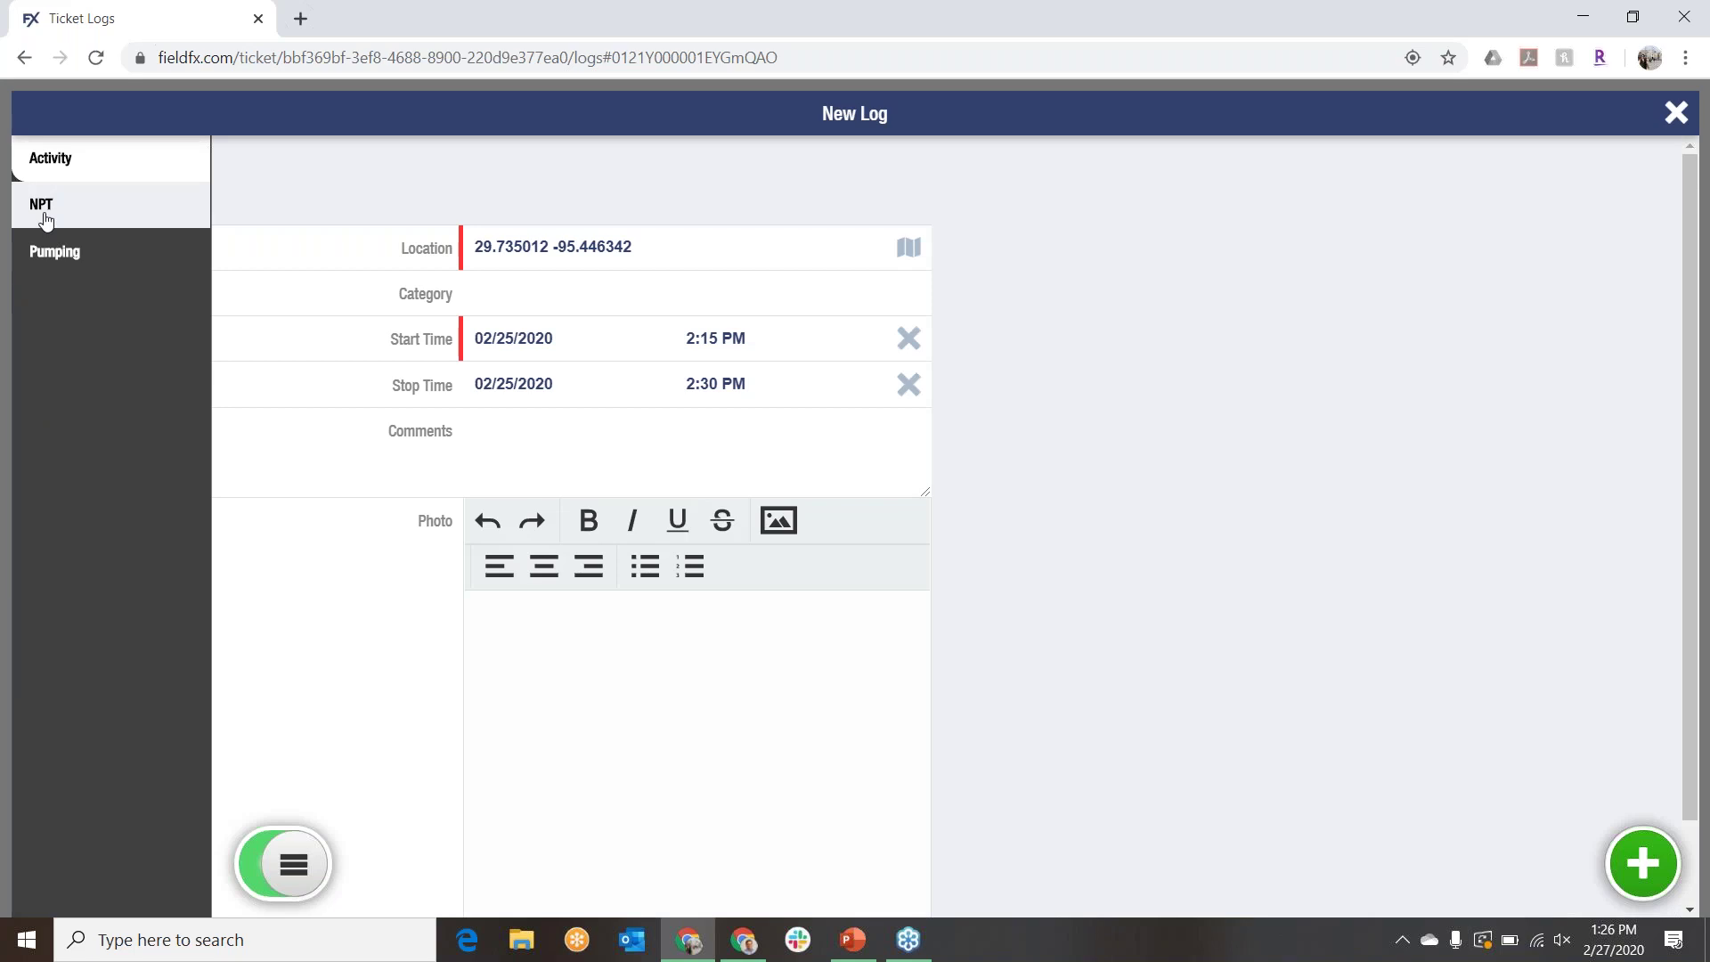
pyautogui.click(45, 220)
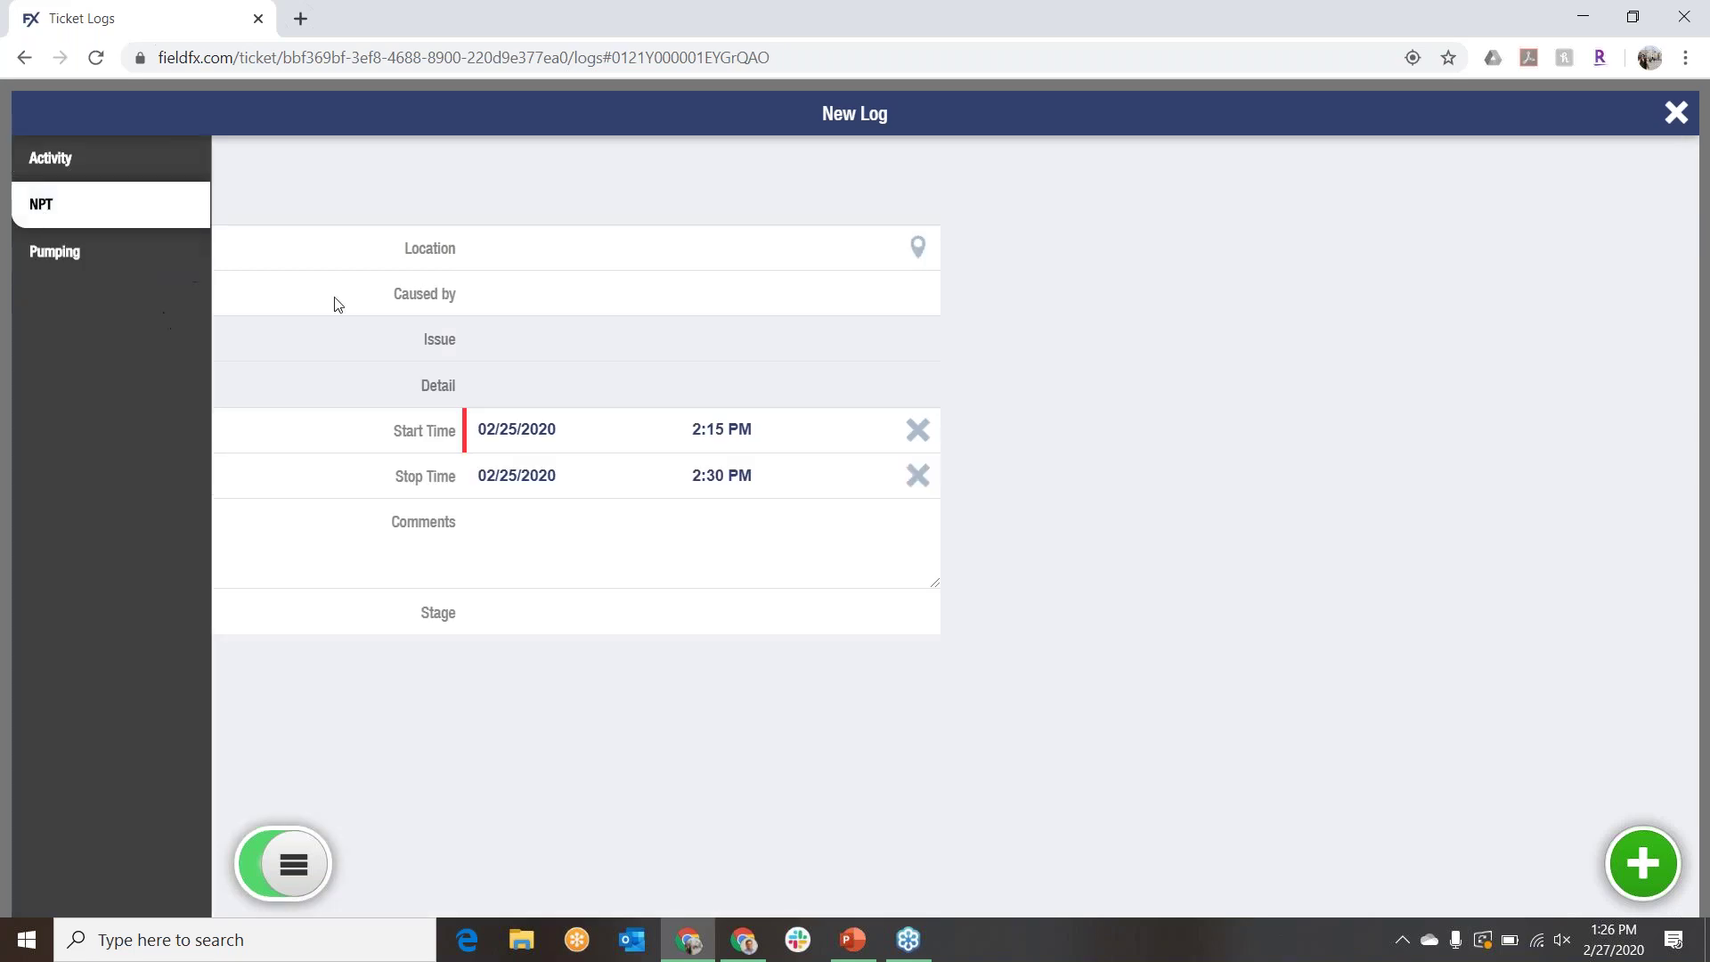
pyautogui.click(638, 259)
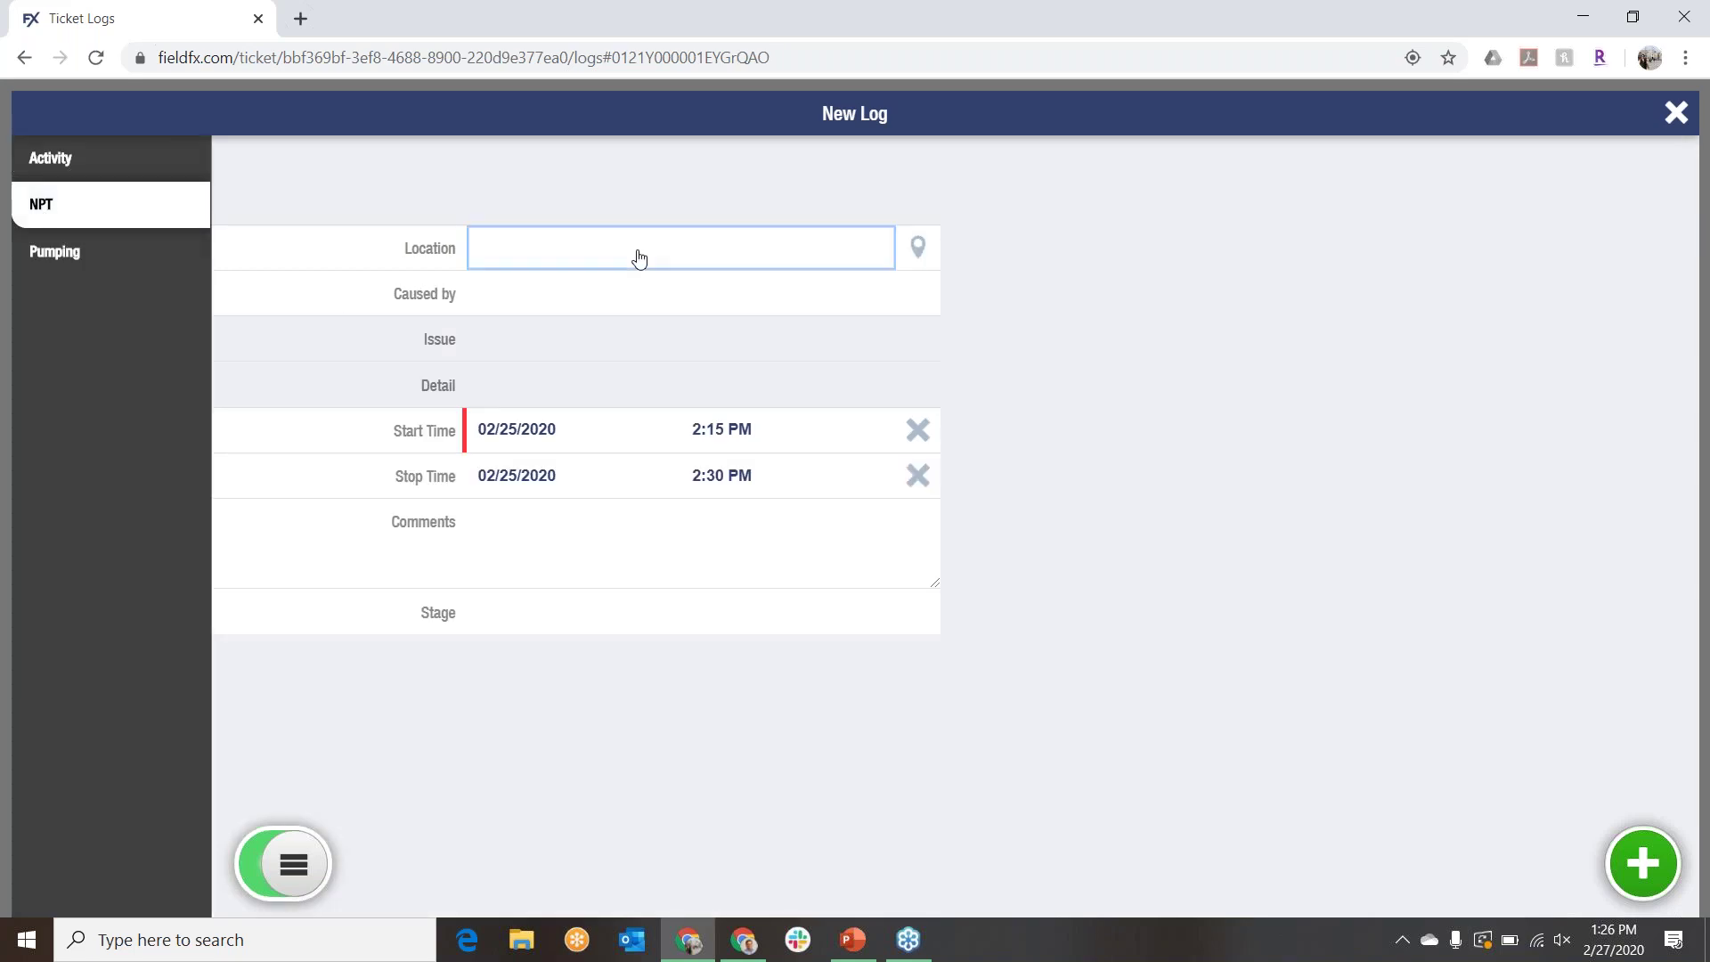
# Step: Set the NPT log's cause to Equipment Failure - Own, issue to Pump and detail to Iron, and save the log
pyautogui.click(606, 301)
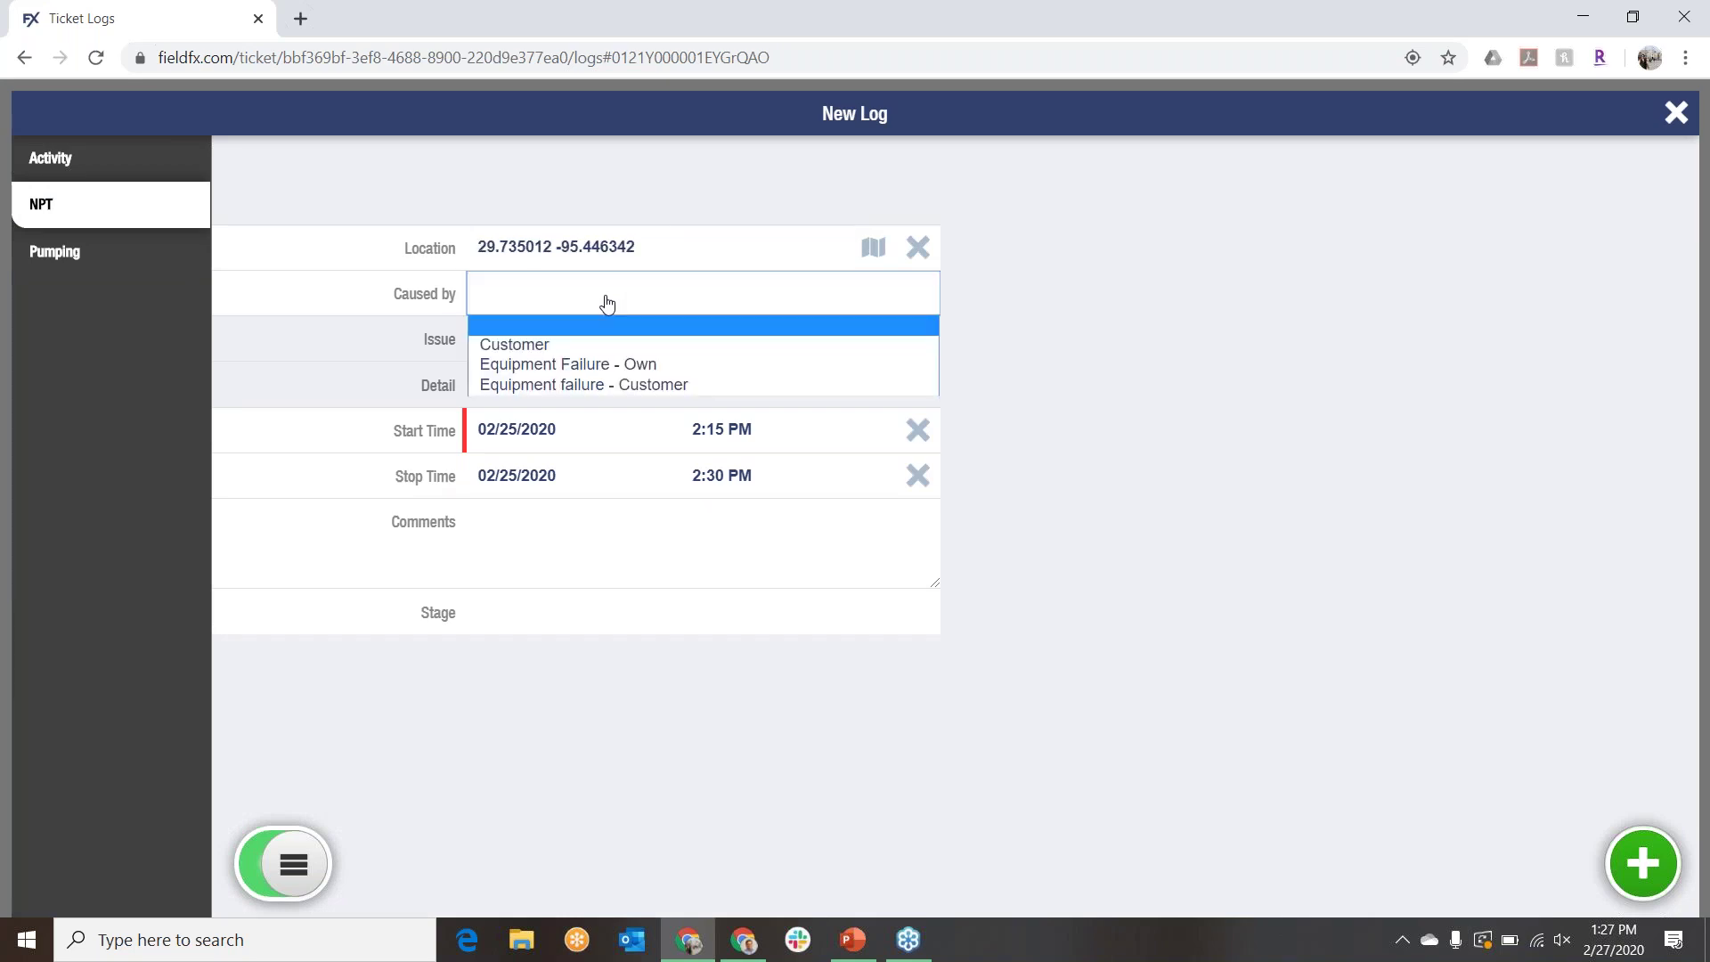
pyautogui.click(589, 363)
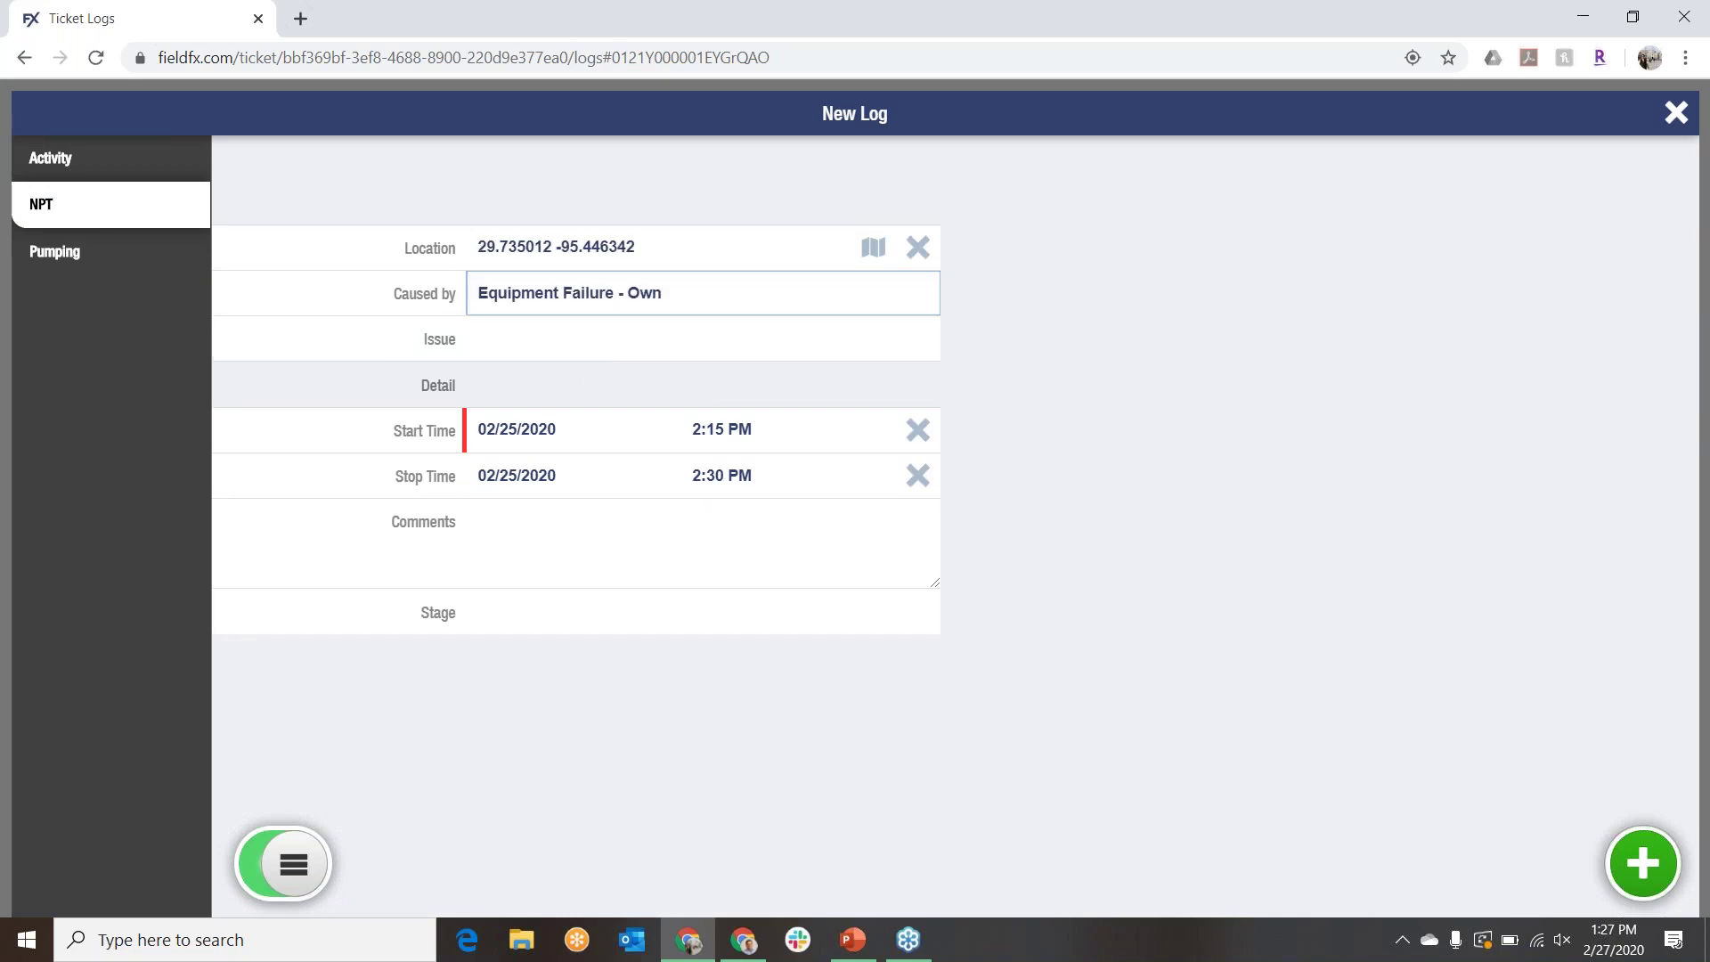
pyautogui.click(591, 350)
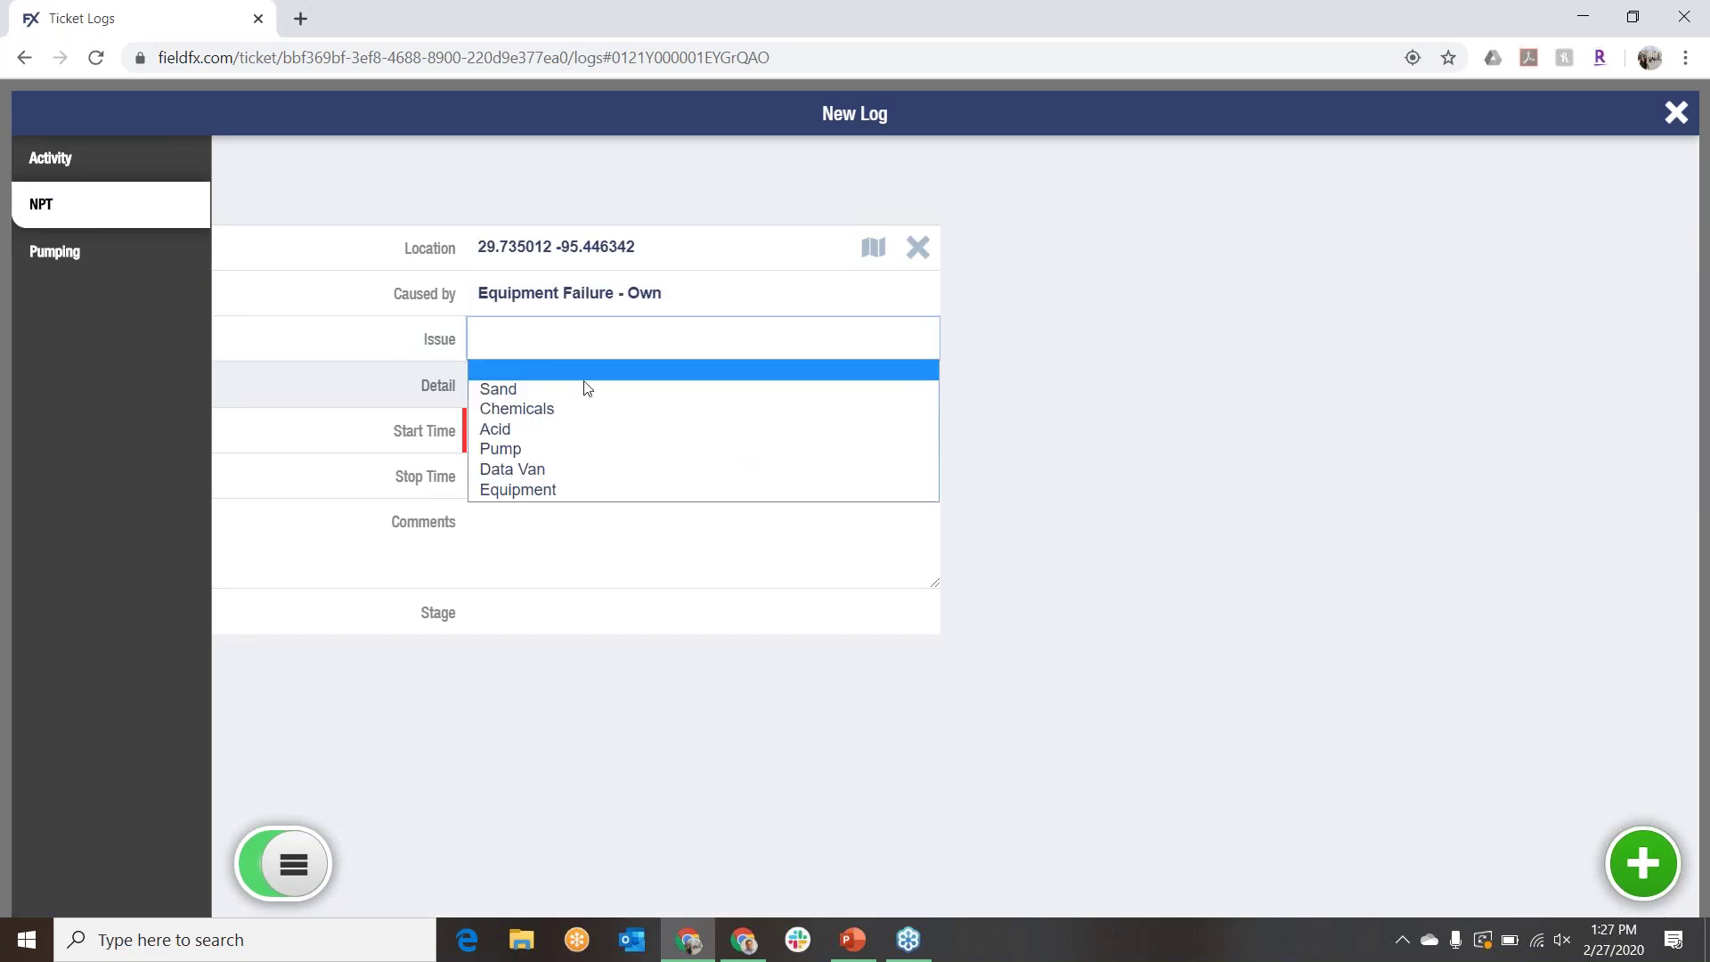
pyautogui.click(562, 449)
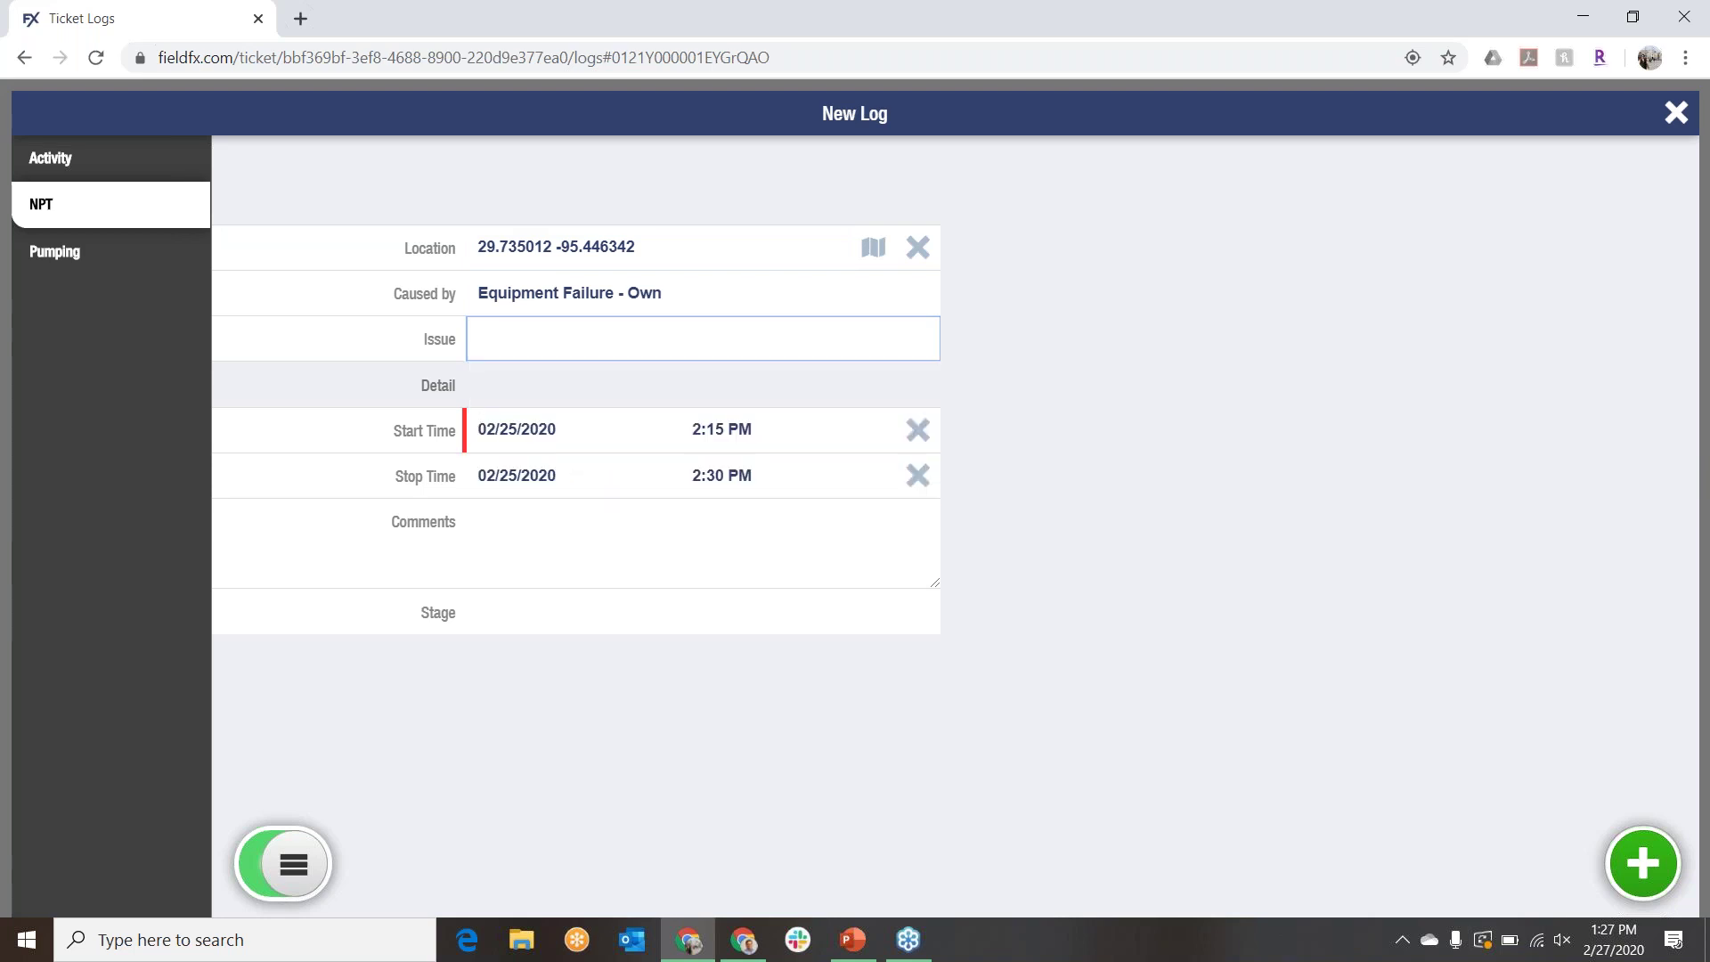
pyautogui.click(553, 393)
pyautogui.click(547, 513)
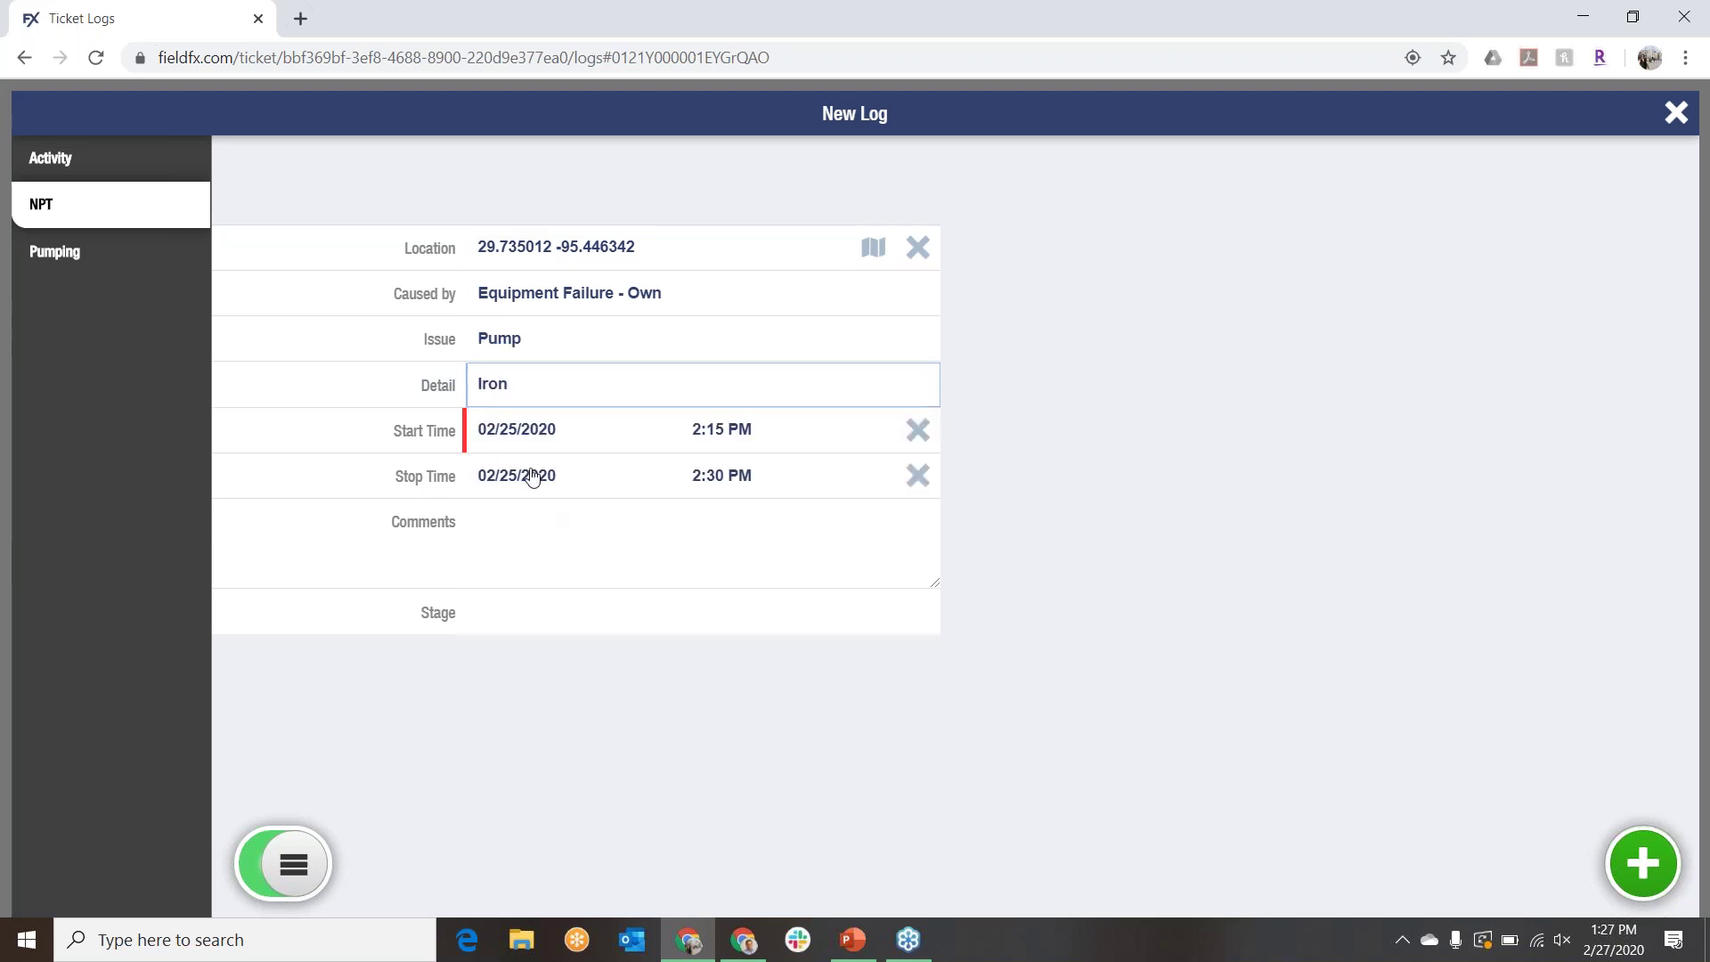
pyautogui.click(1107, 525)
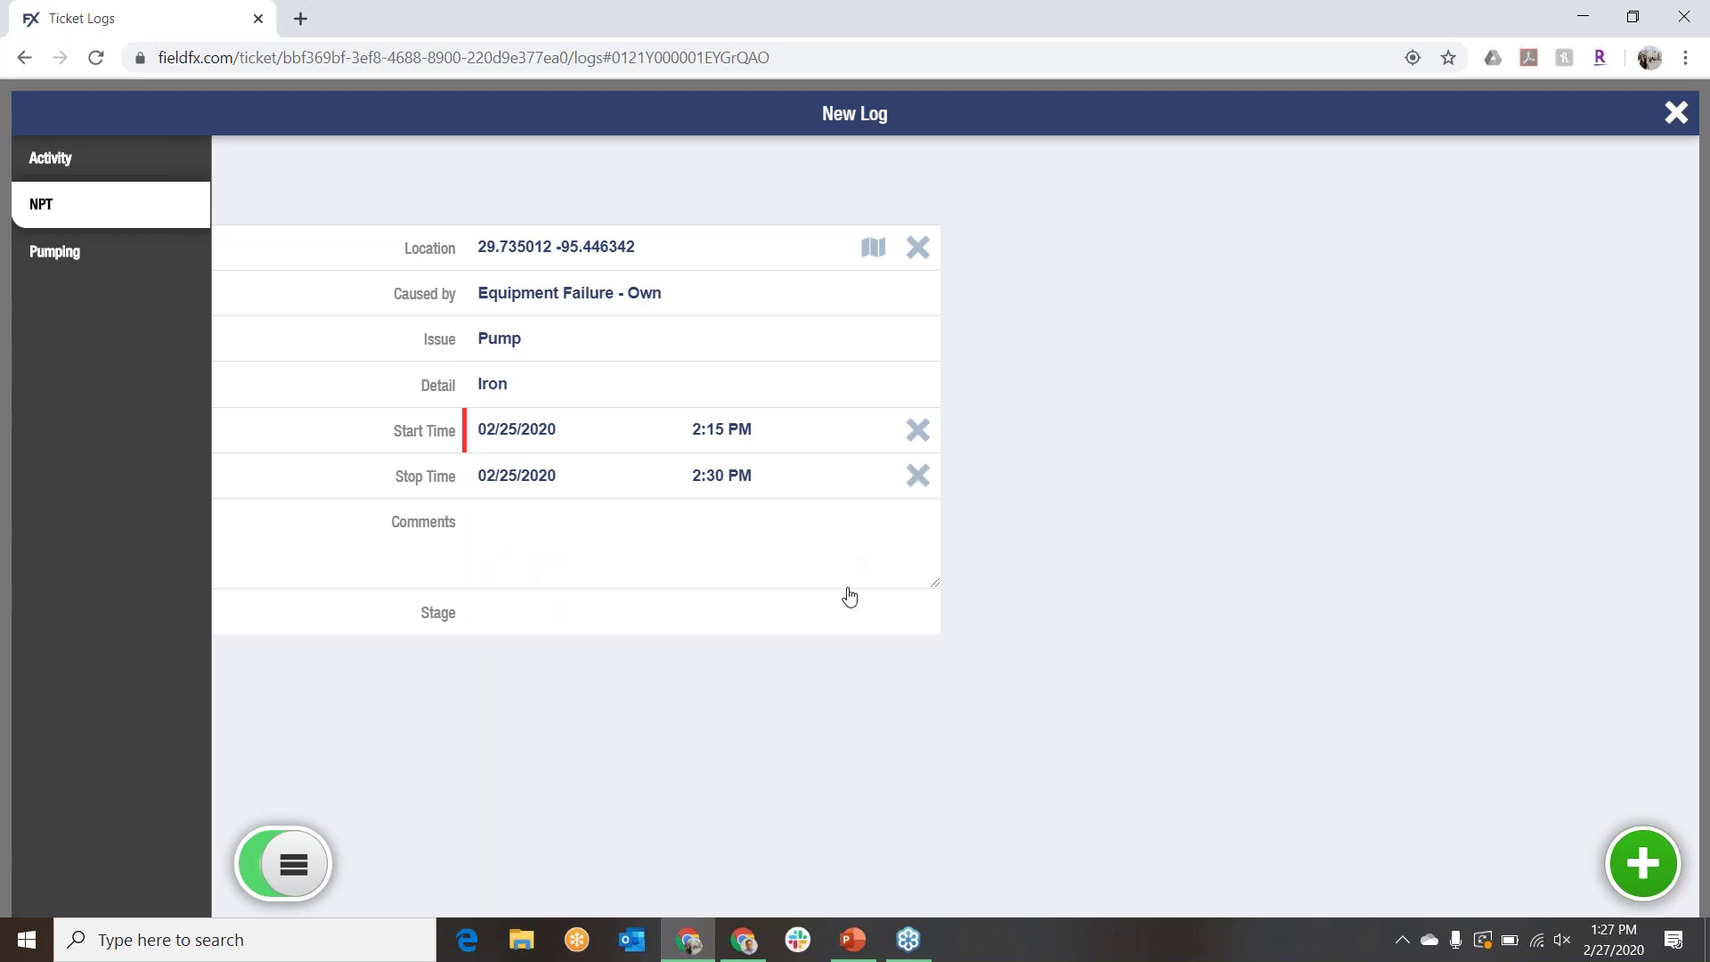
pyautogui.click(1639, 858)
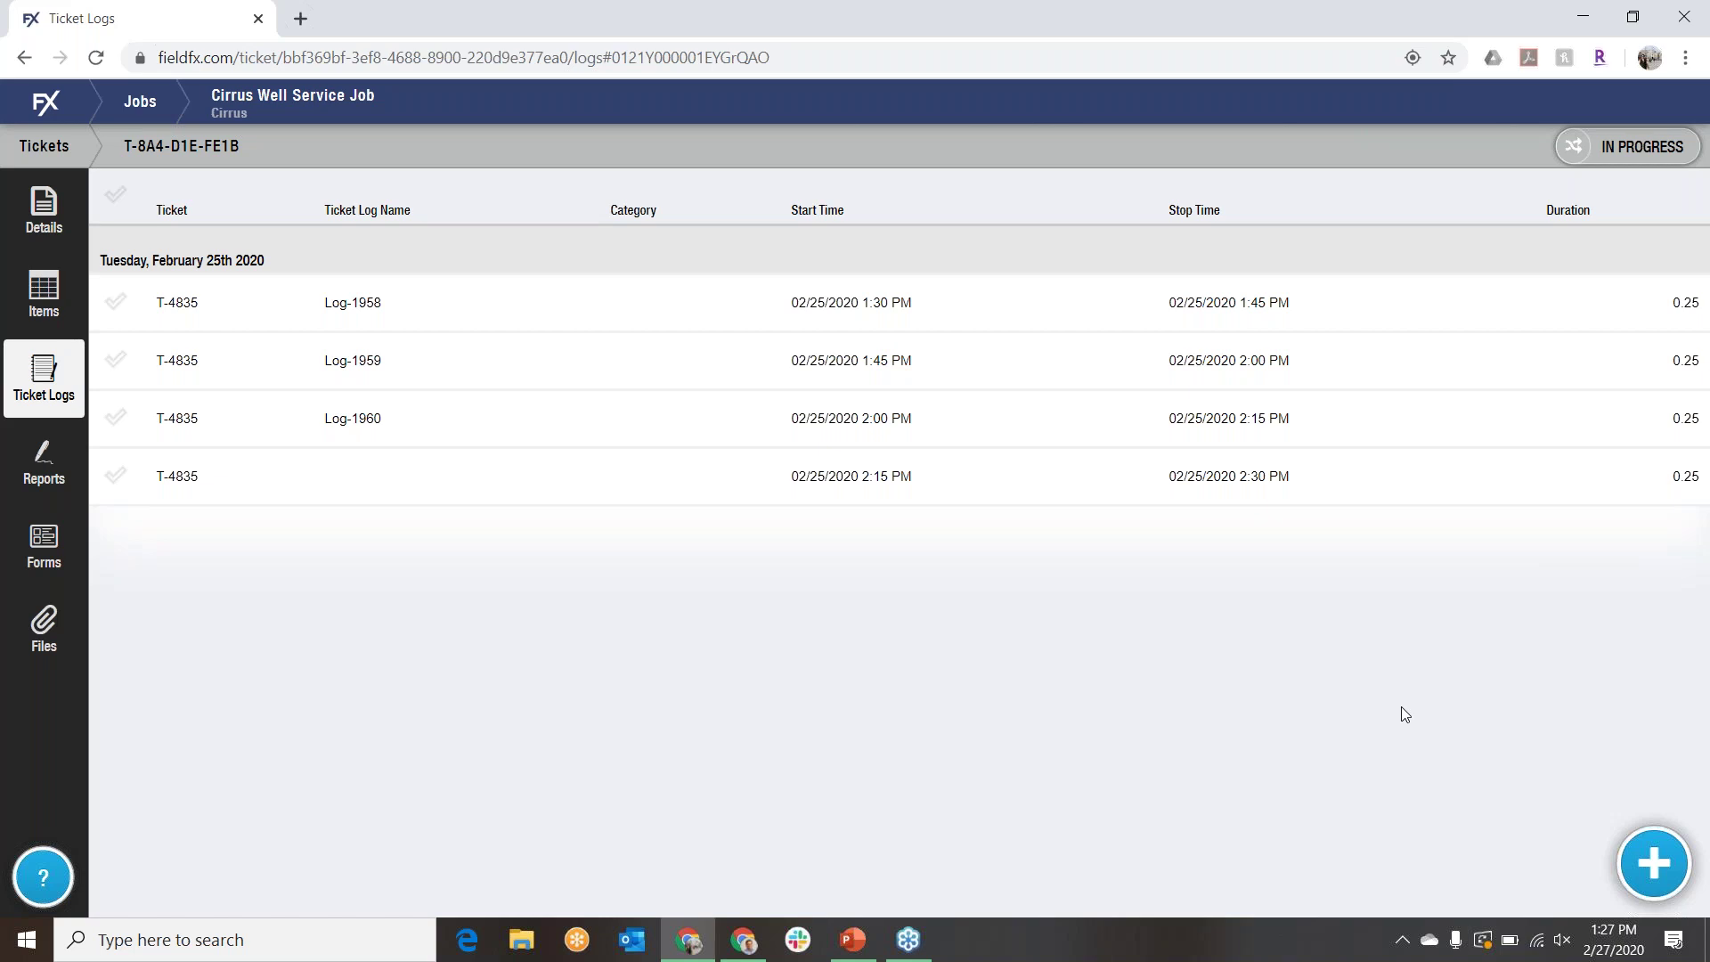
pyautogui.click(1604, 157)
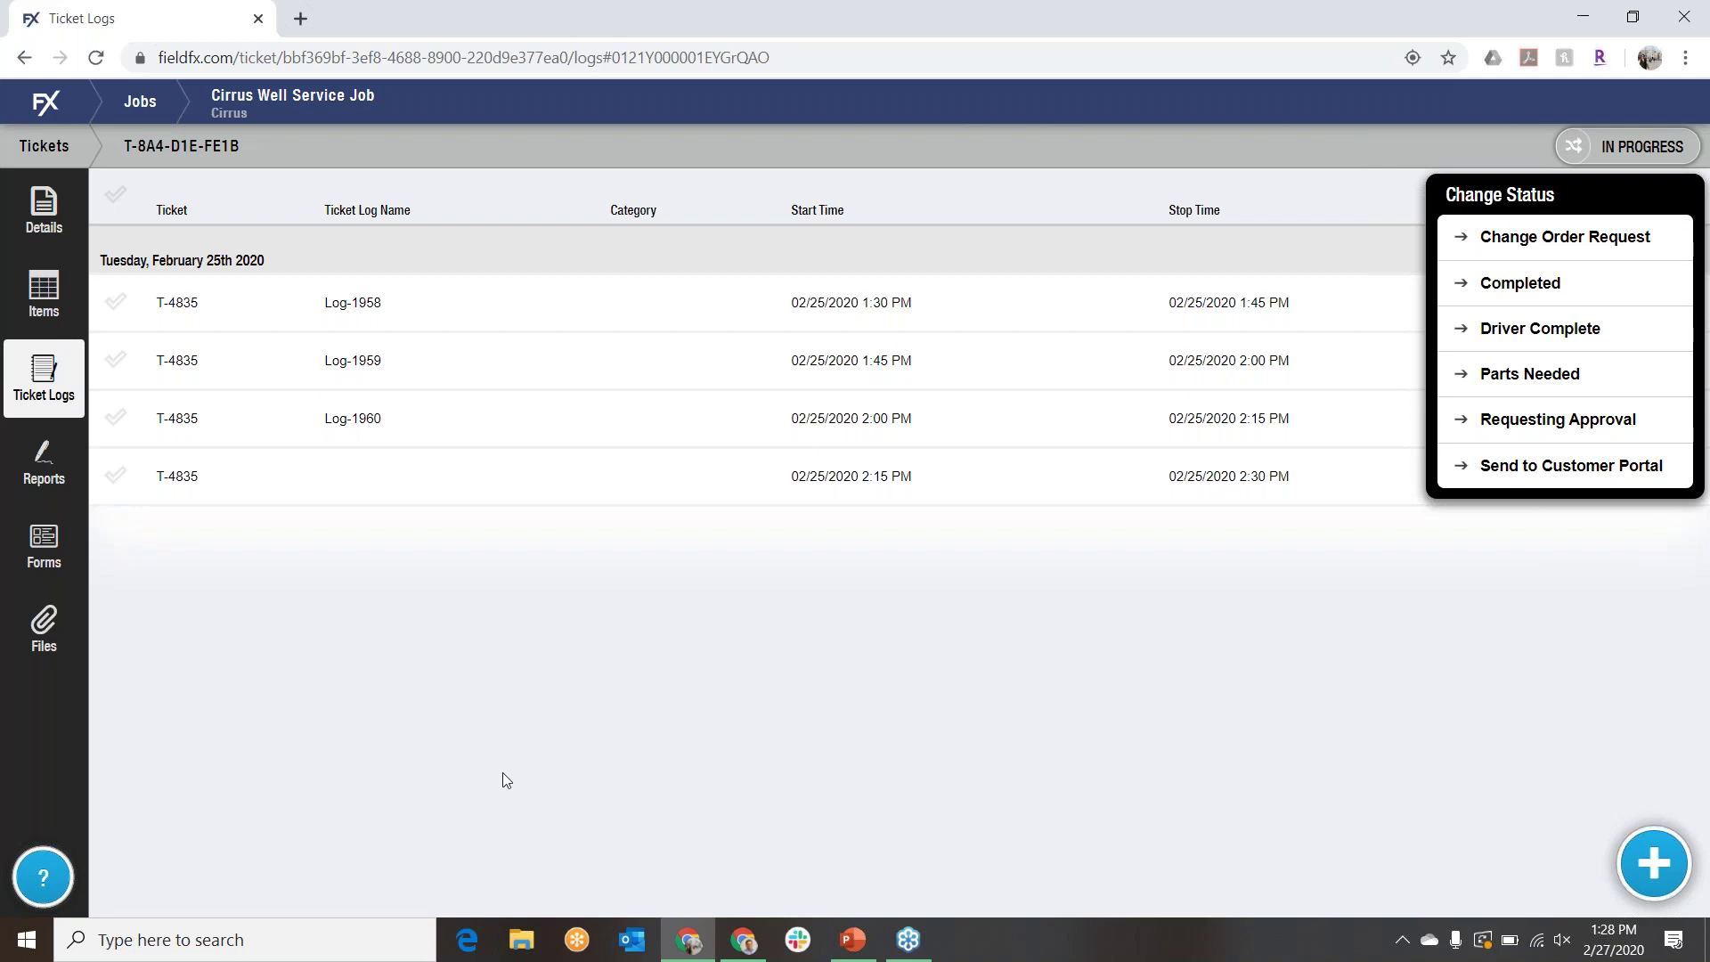
pyautogui.click(467, 764)
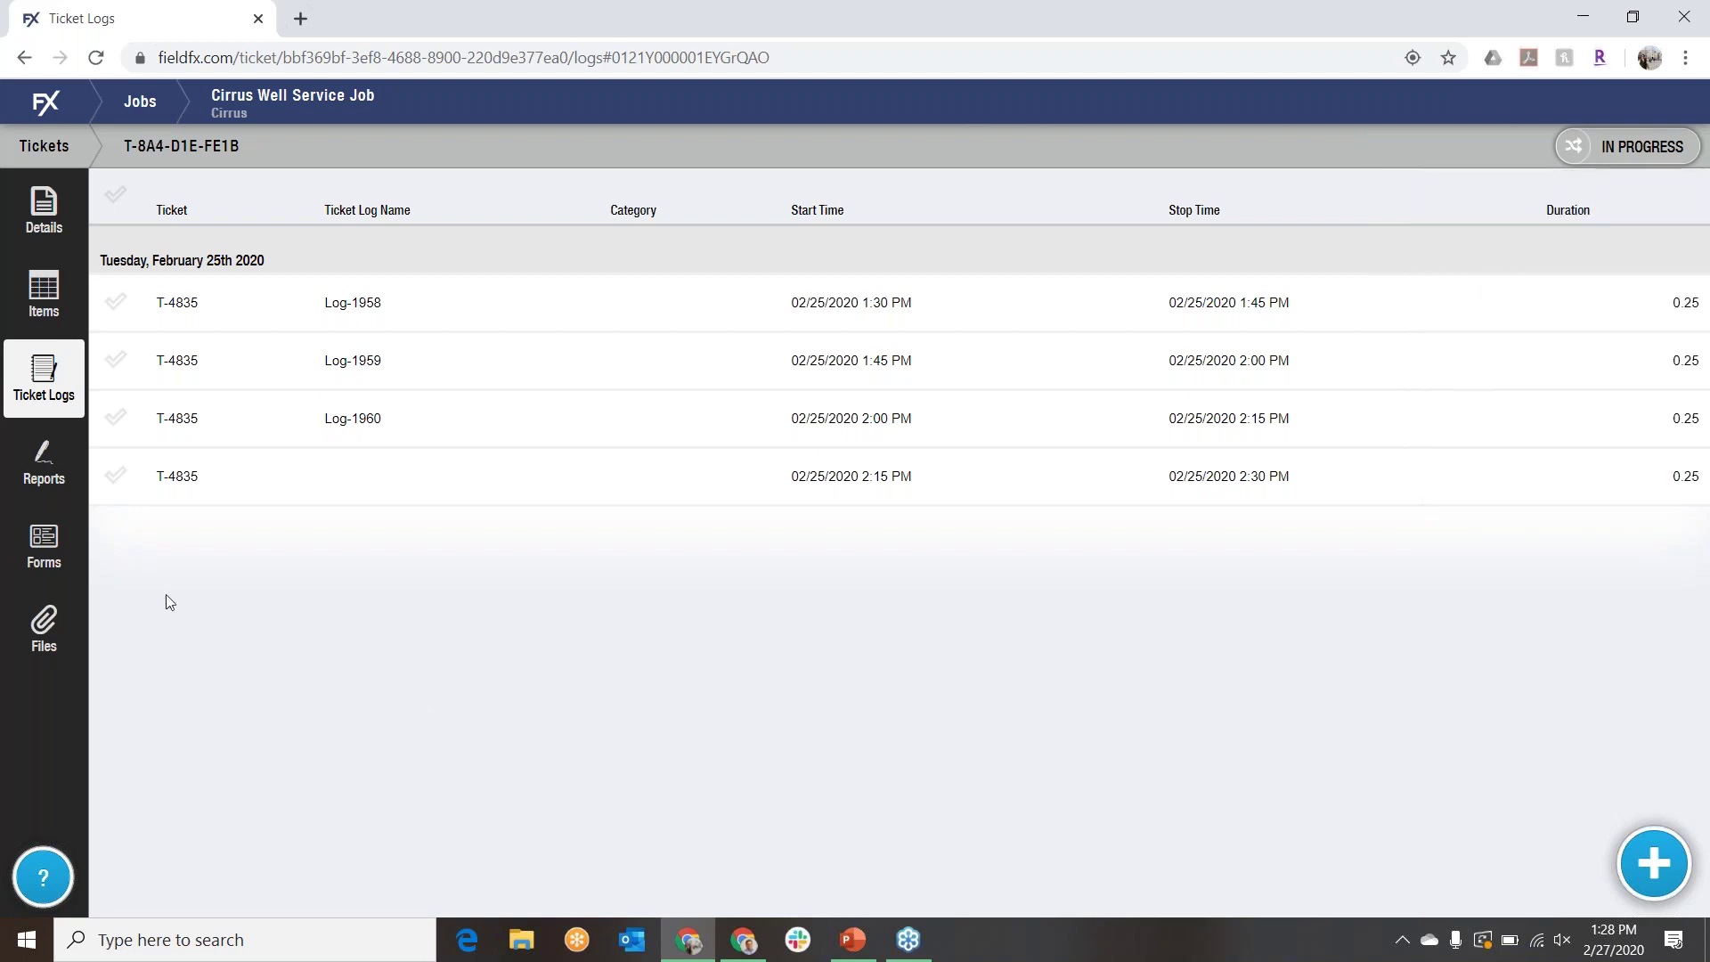
# Step: Open the ticket's Field Ticket report and insert the Stamp image from the Desktop as the customer stamp
pyautogui.click(55, 472)
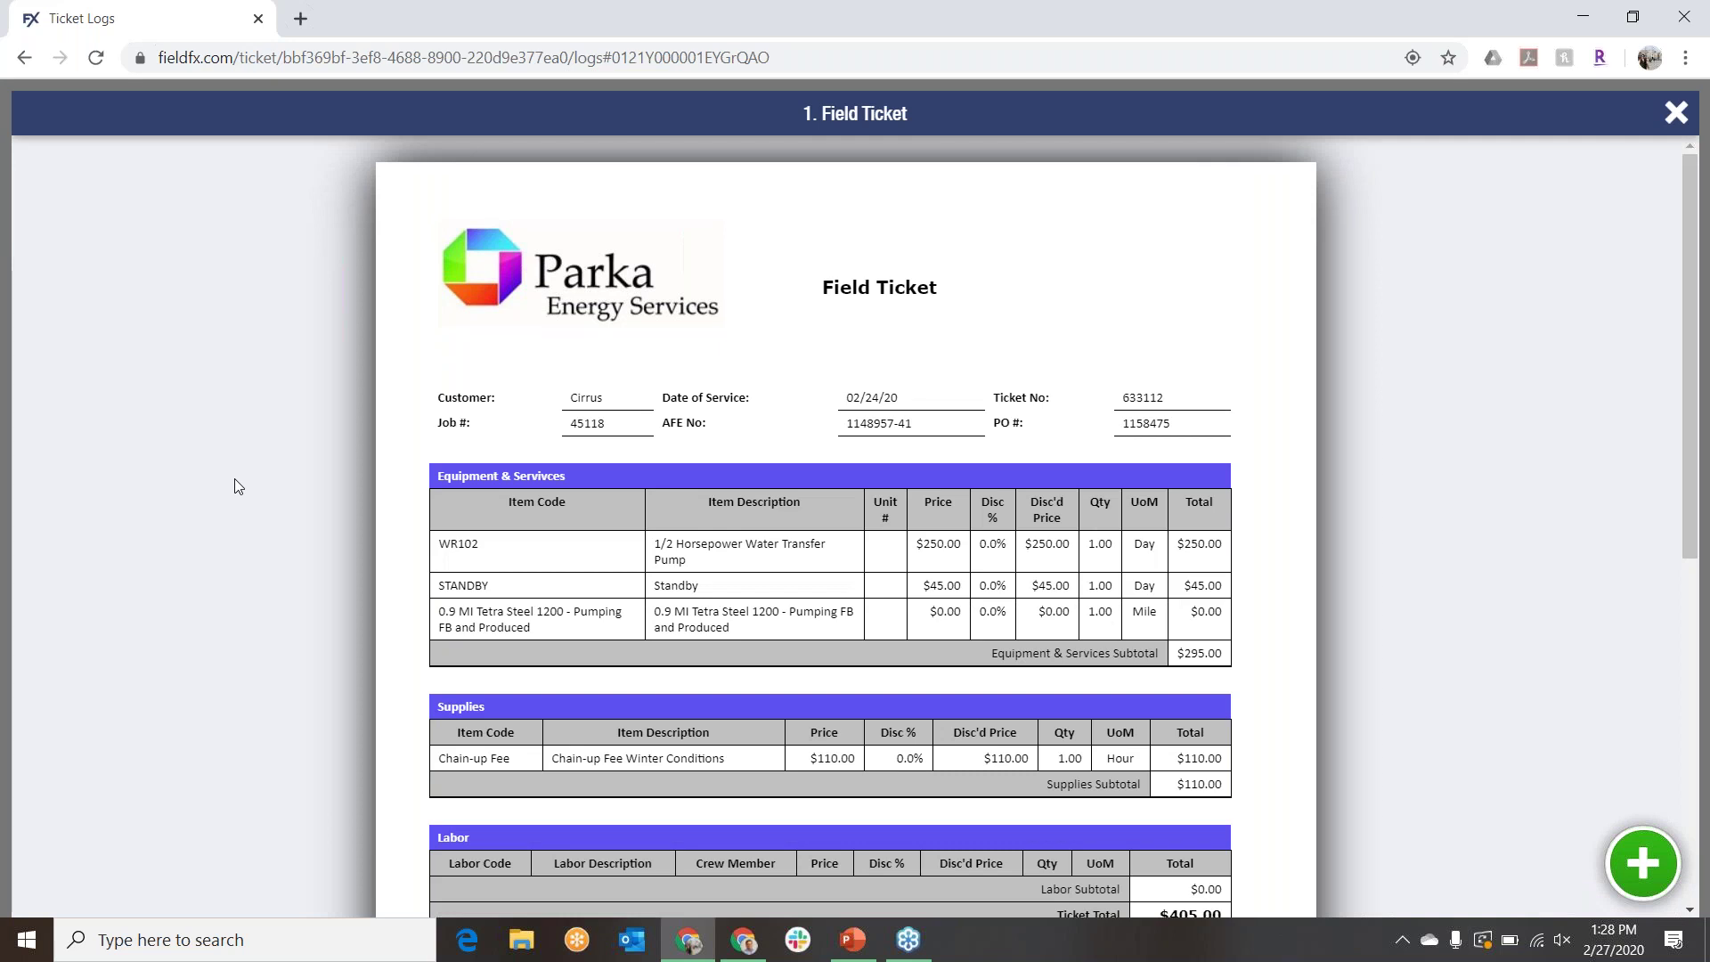
pyautogui.scroll(-2, 269, 413)
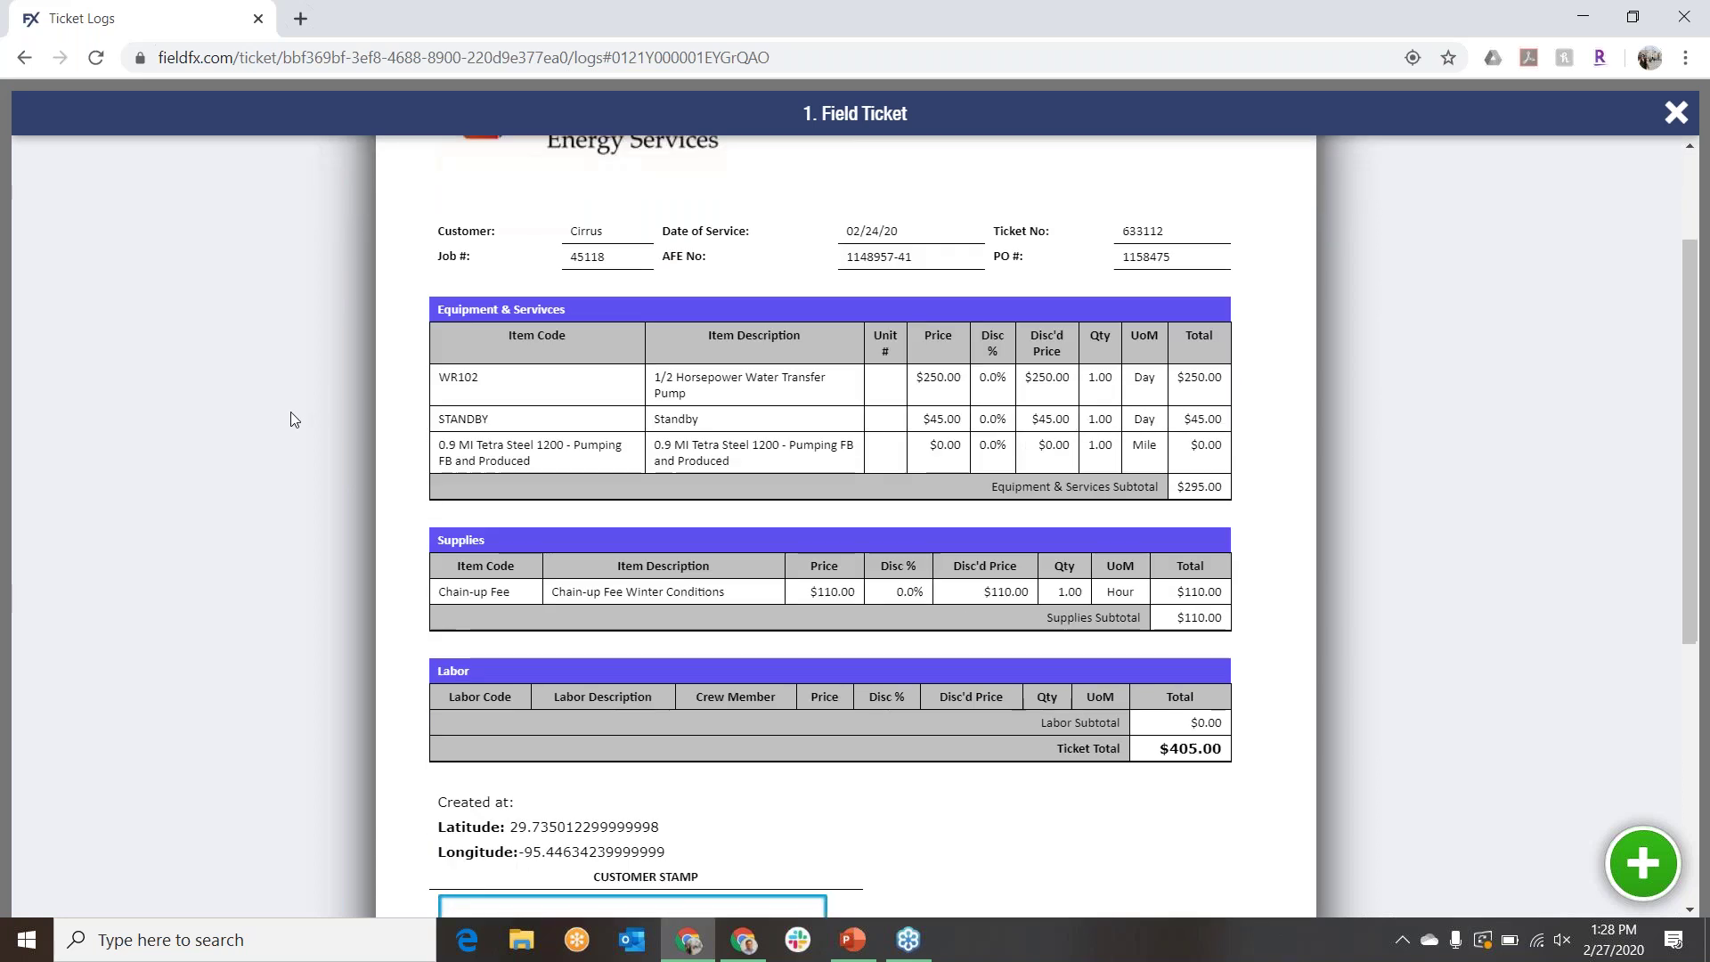
pyautogui.scroll(-4, 358, 442)
pyautogui.click(587, 581)
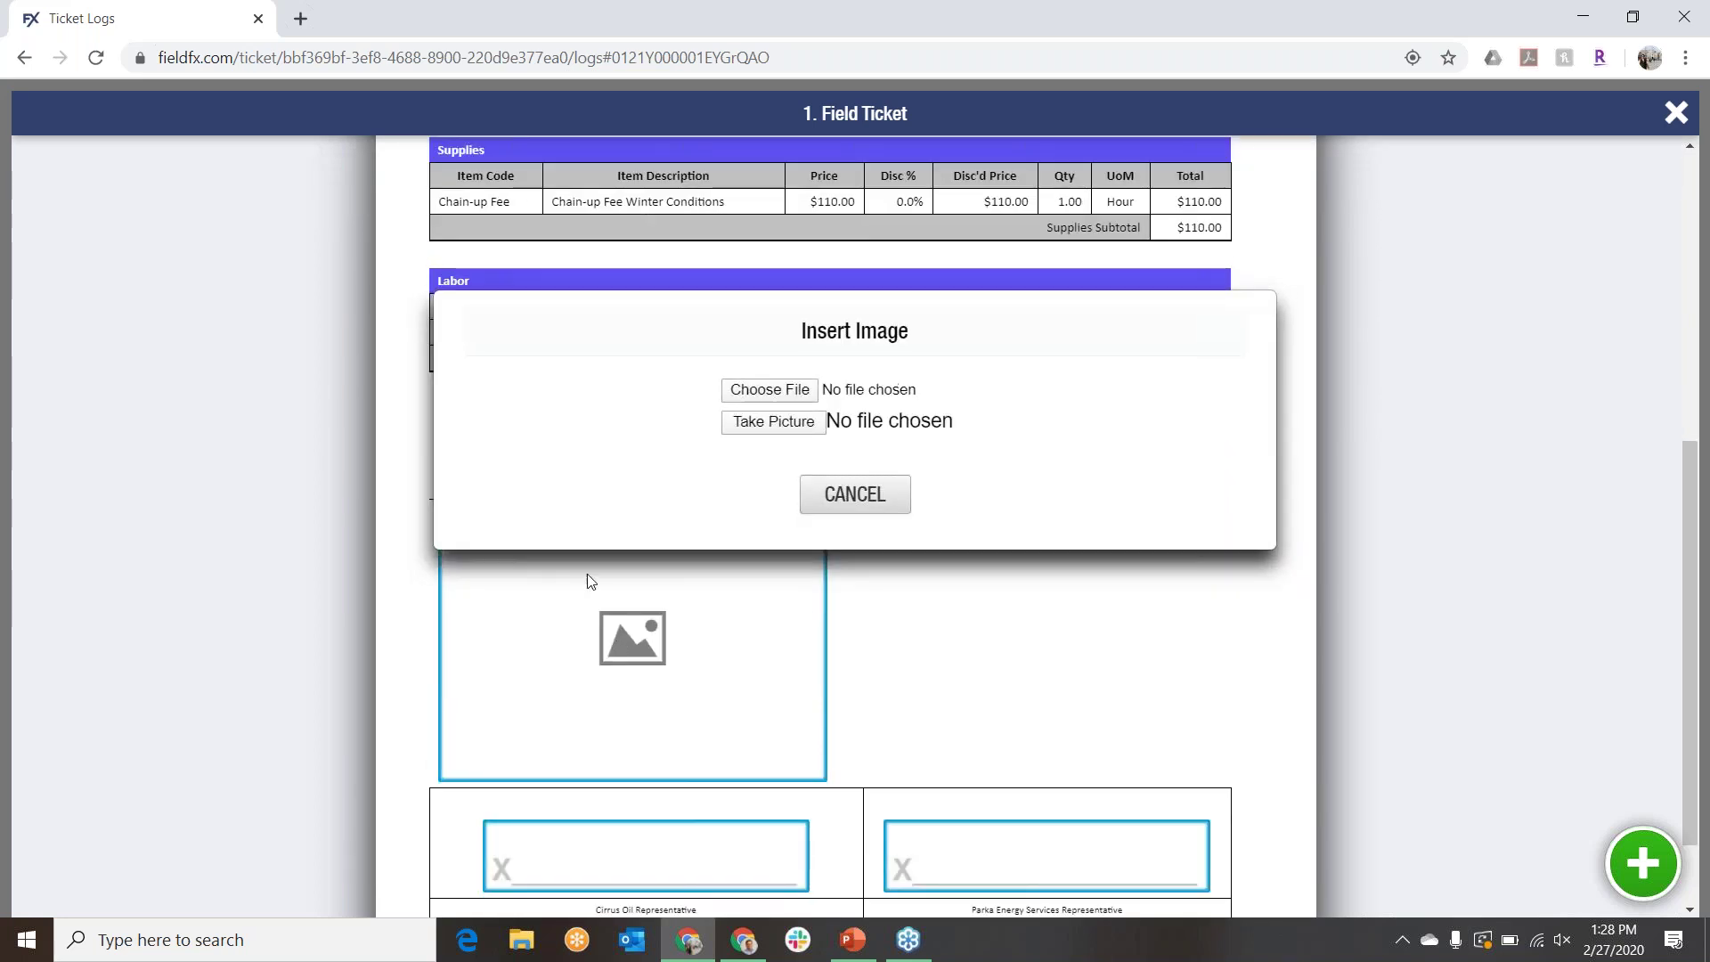
pyautogui.click(764, 396)
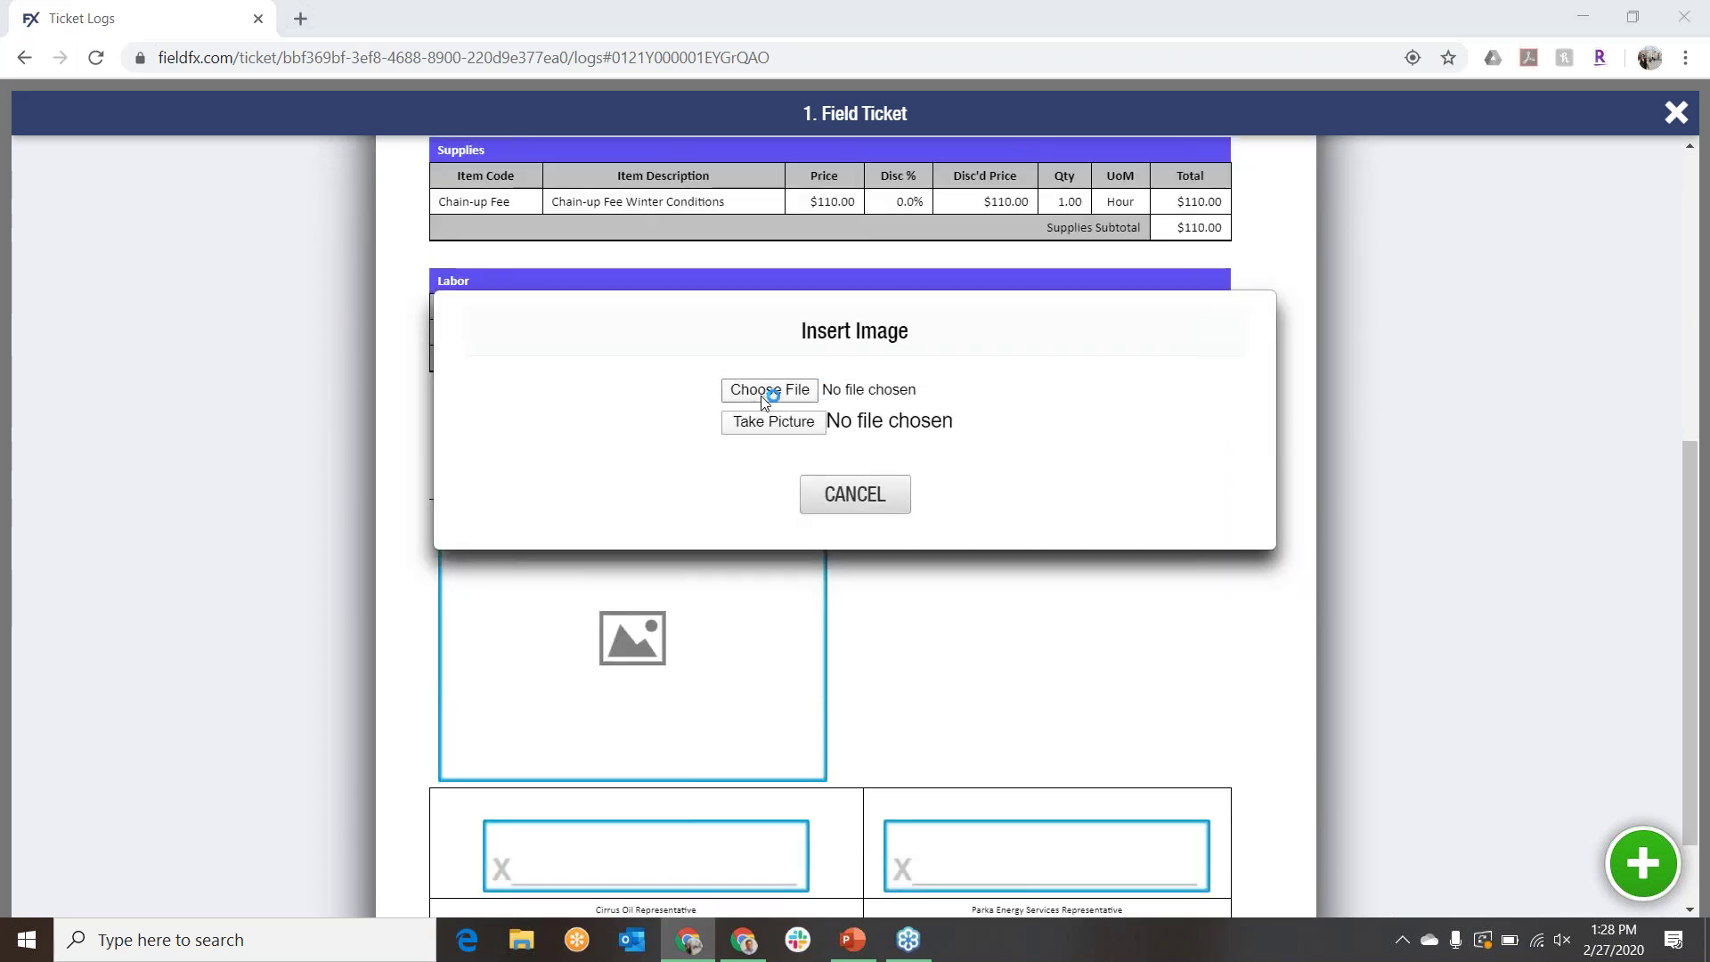
pyautogui.click(248, 157)
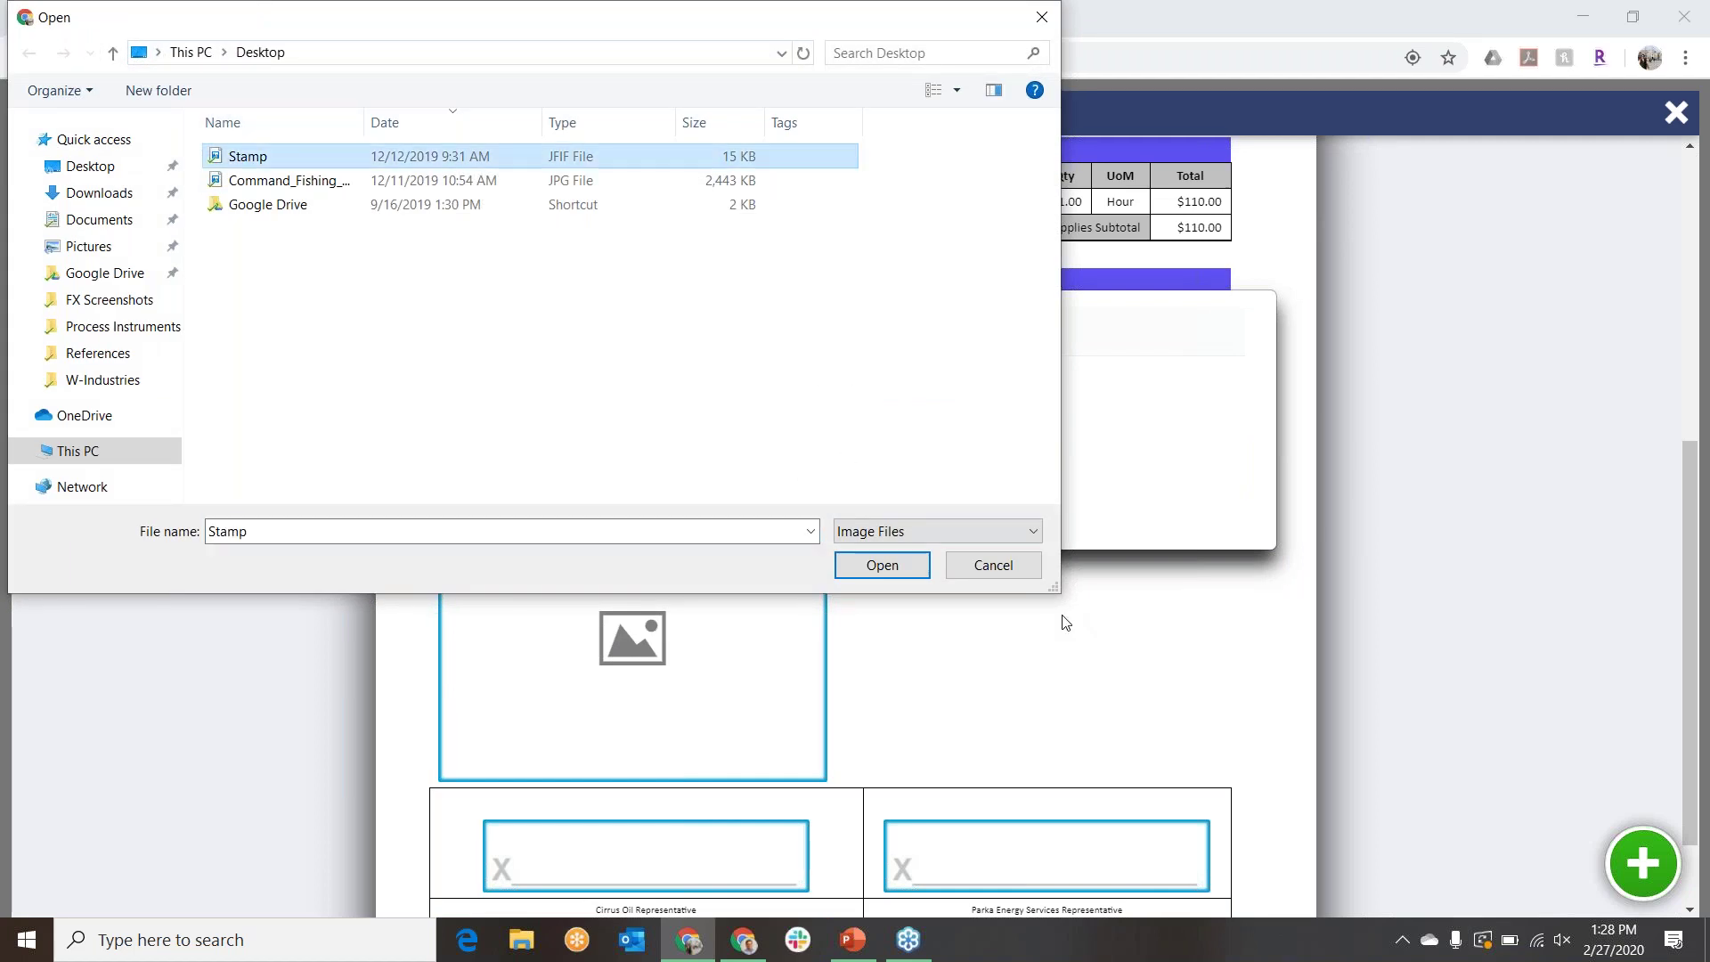
pyautogui.click(912, 566)
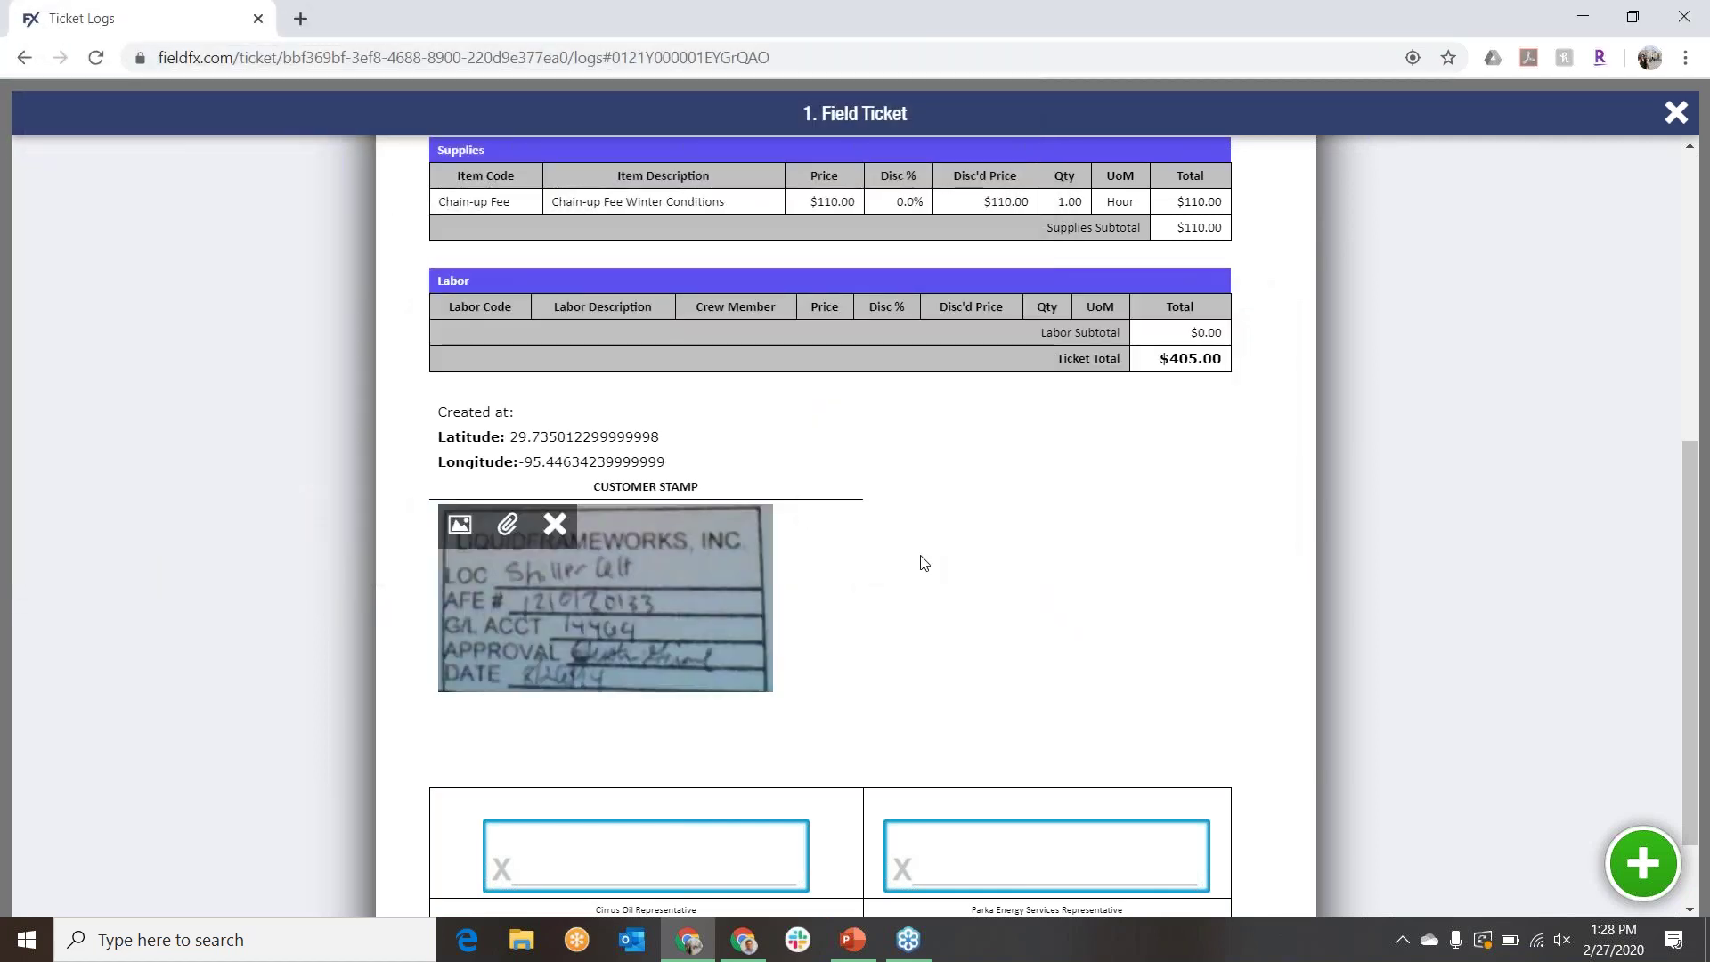
# Step: Sign the Field Ticket report by hand as the Cirrus Oil Representative and accept the signature
pyautogui.scroll(-2, 927, 559)
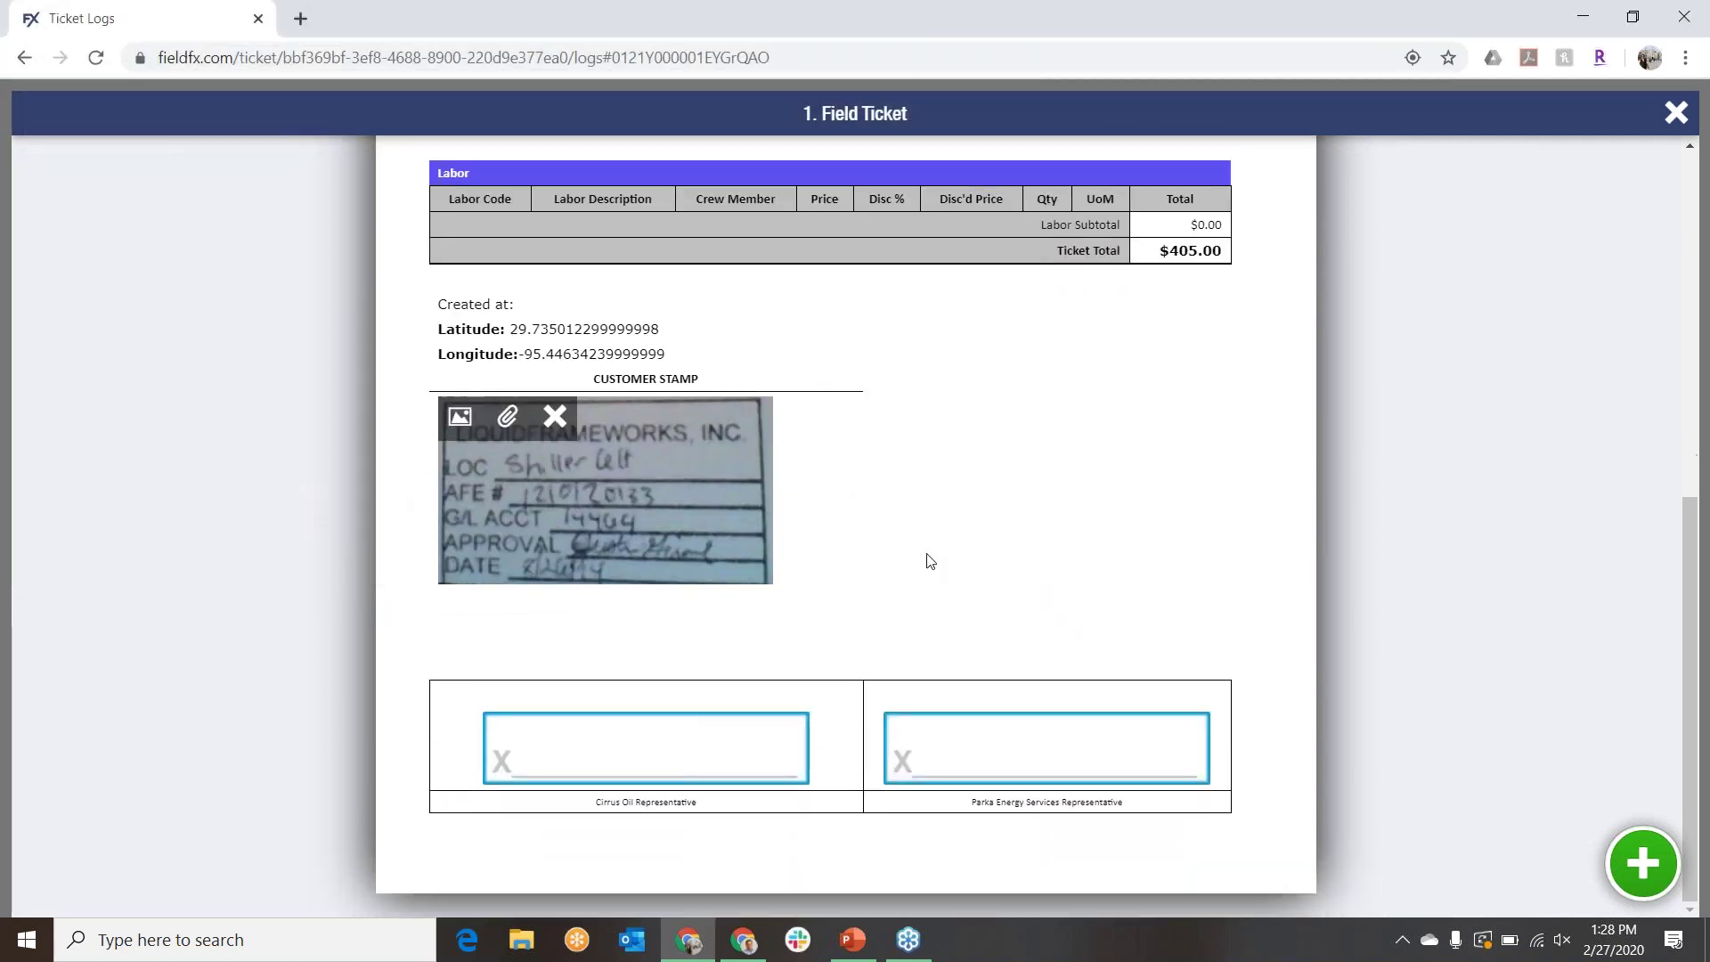
pyautogui.click(674, 755)
pyautogui.moveTo(593, 356); pyautogui.dragTo(635, 348)
pyautogui.moveTo(753, 310); pyautogui.dragTo(952, 344)
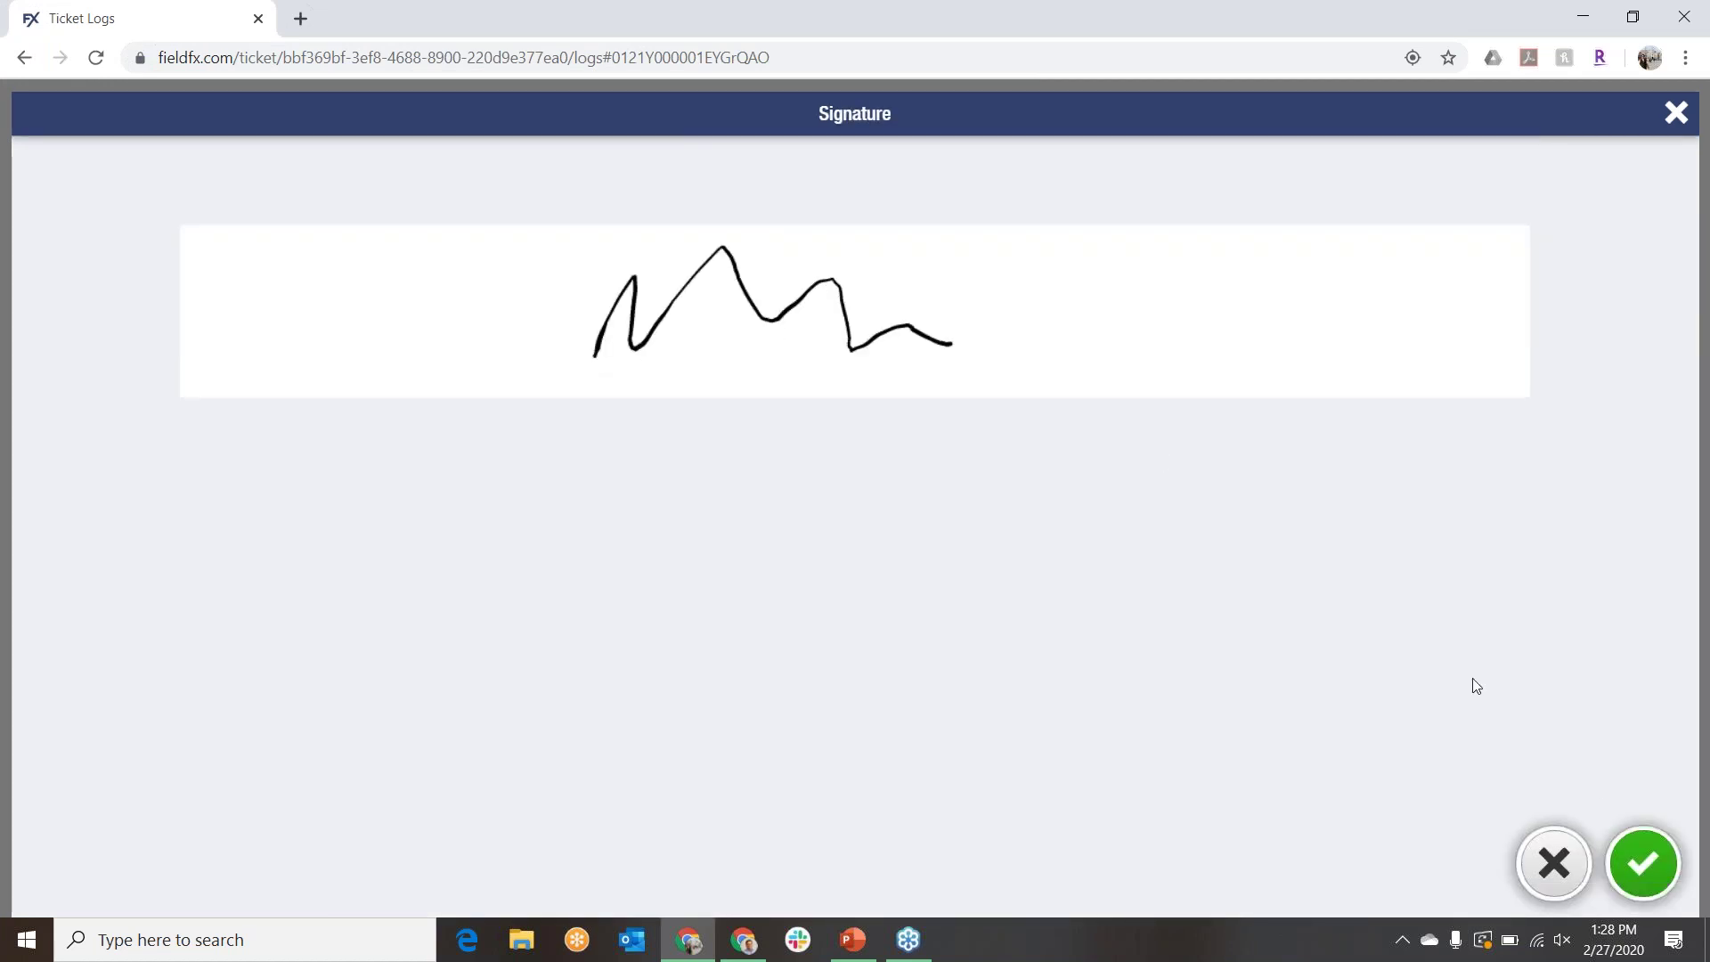
pyautogui.click(1638, 862)
# Step: Sign the Field Ticket as the Parka Energy Services Representative, then save and close the signed report
pyautogui.click(1000, 751)
pyautogui.moveTo(773, 340); pyautogui.dragTo(934, 304)
pyautogui.click(1656, 877)
pyautogui.click(1656, 877)
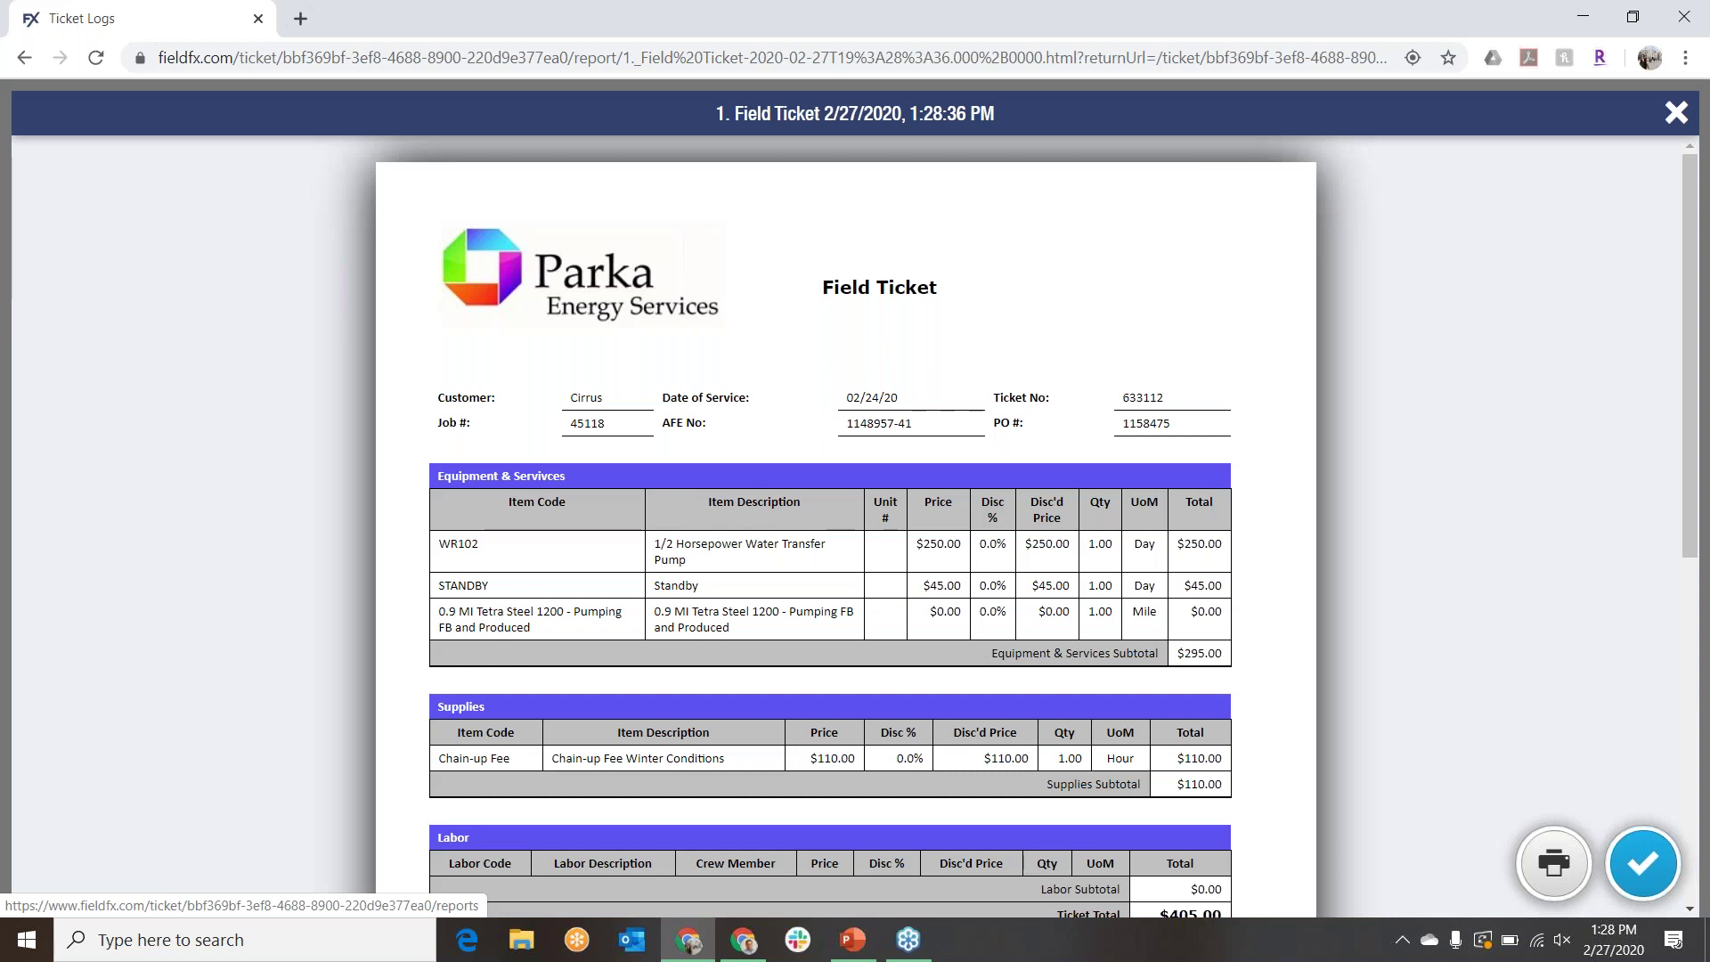
pyautogui.click(1676, 113)
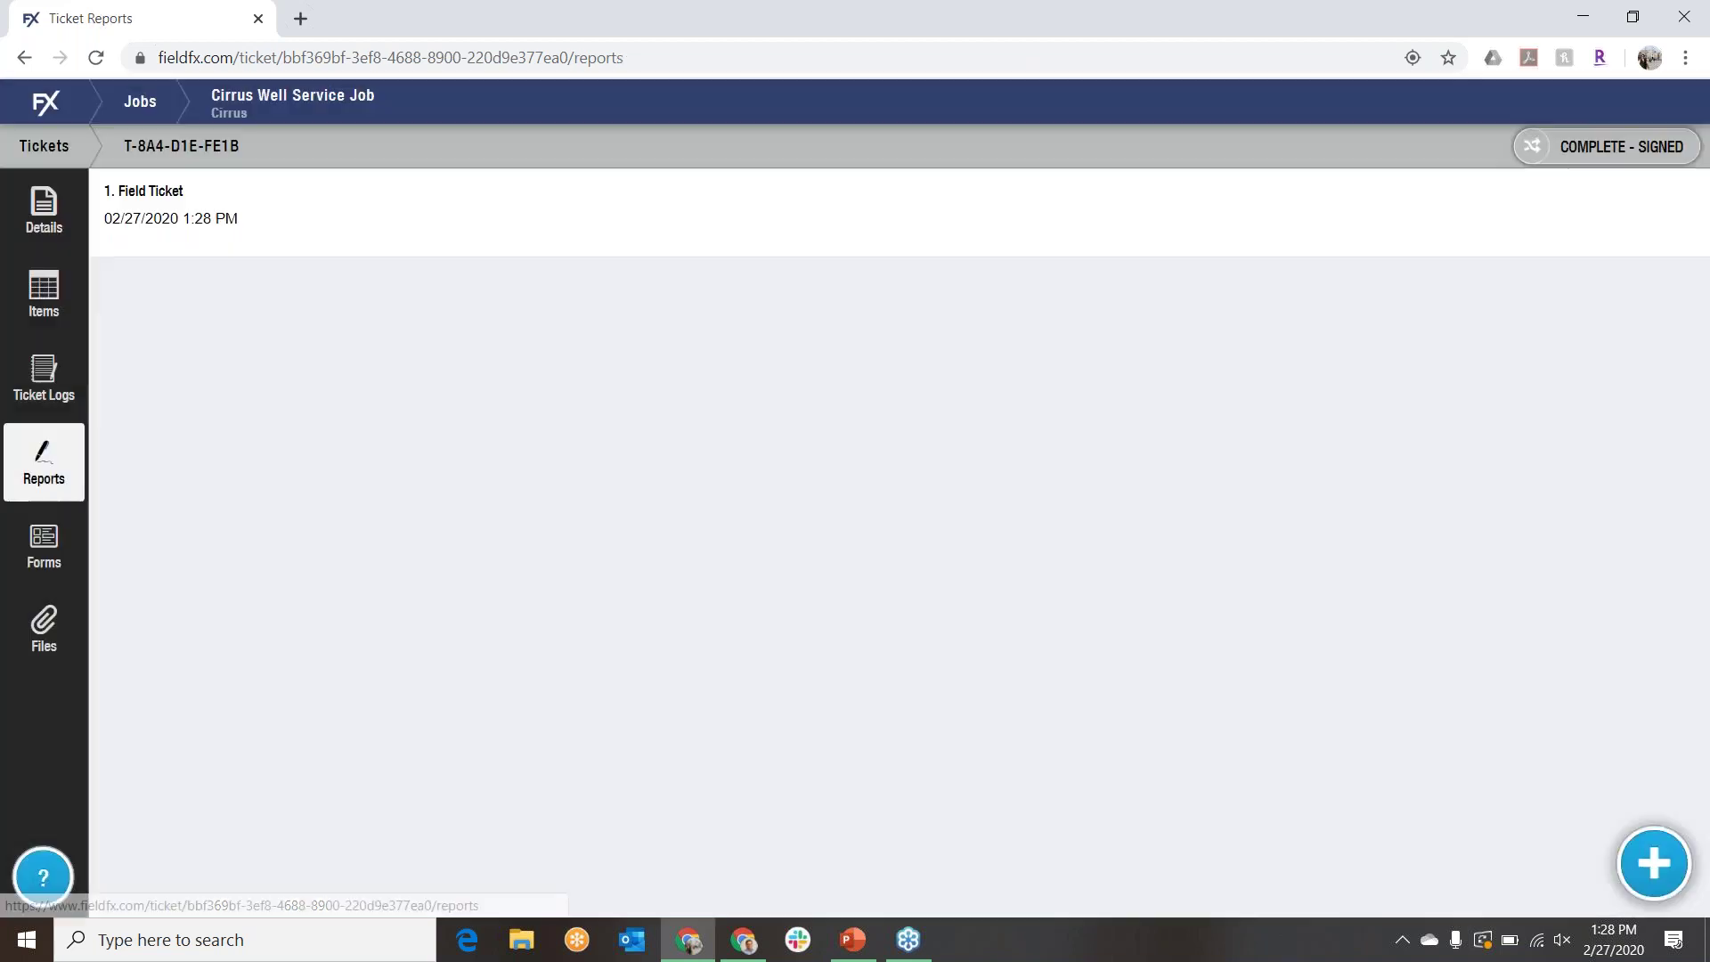
# Step: View the pending changes on the sync page, then switch to Salesforce and open the Accounting - FieldFX app
pyautogui.click(57, 100)
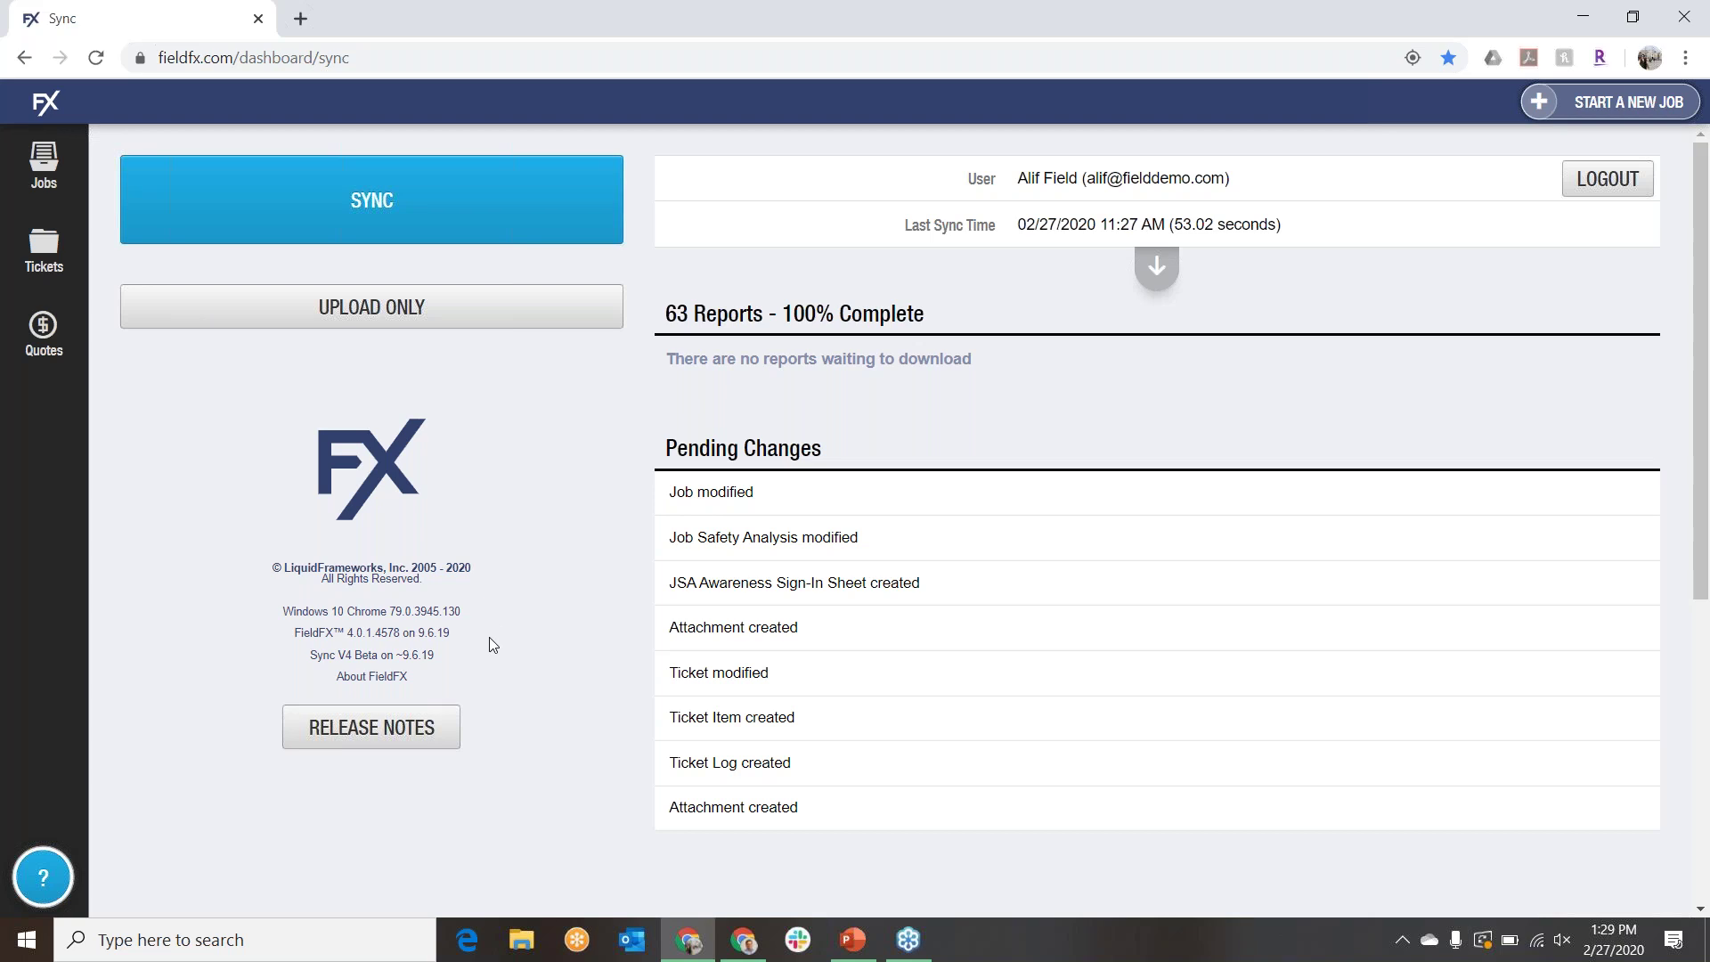
pyautogui.click(744, 940)
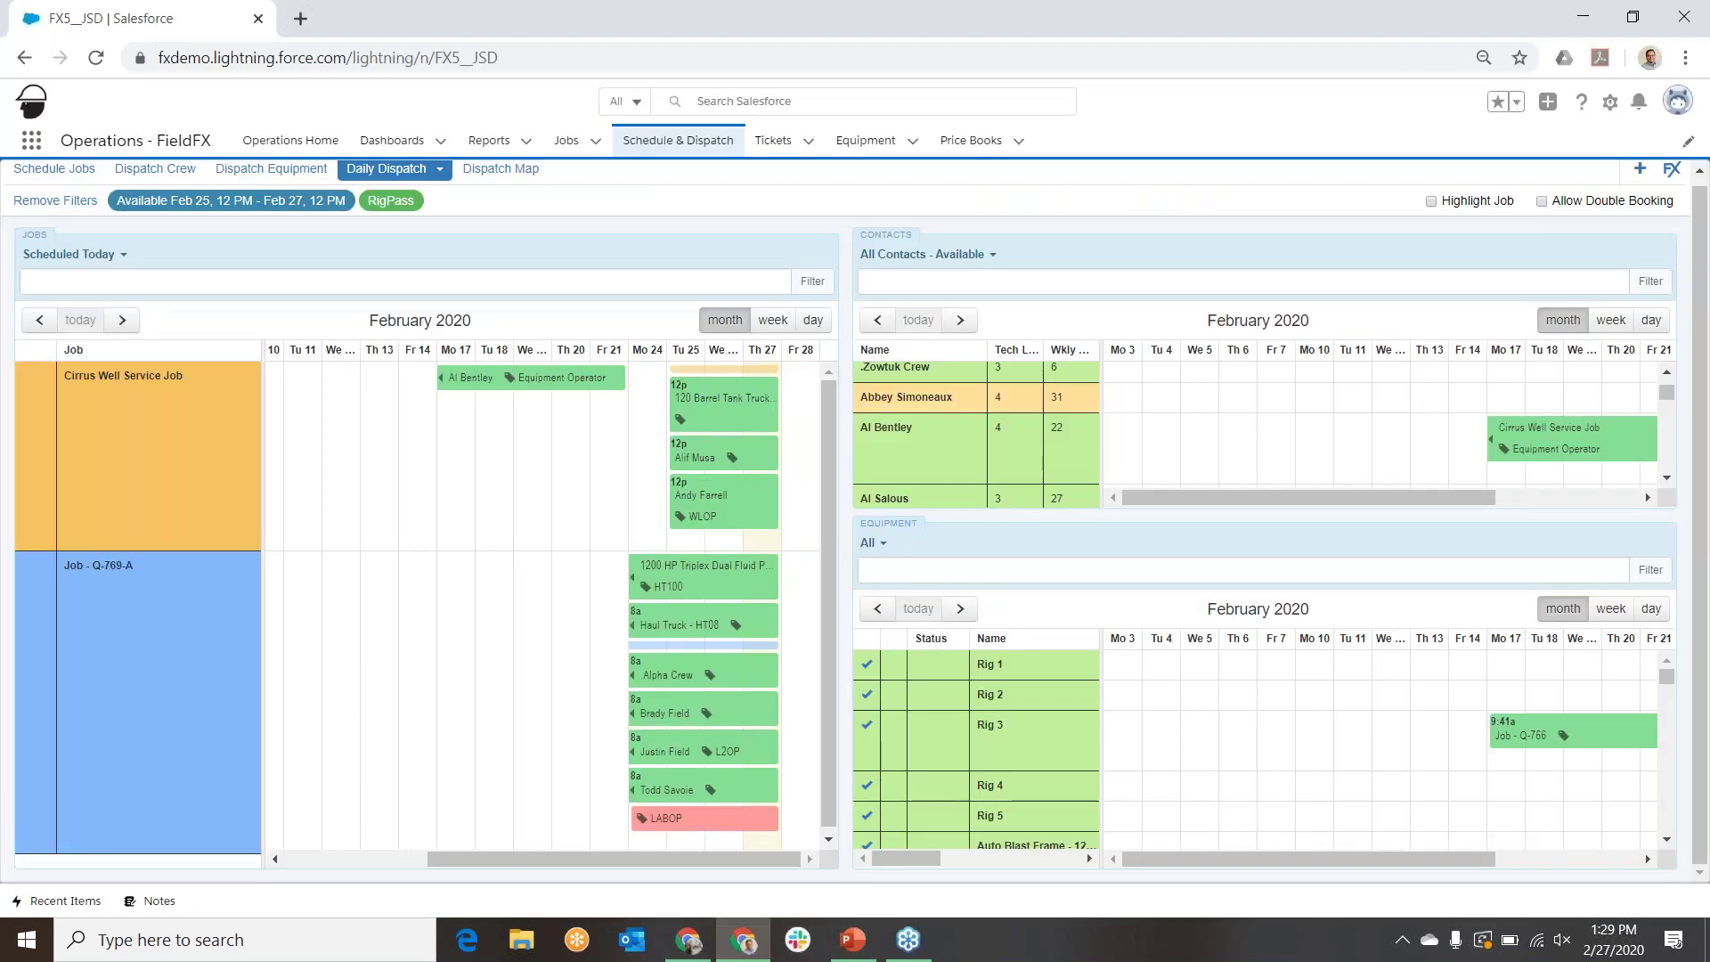
pyautogui.click(31, 140)
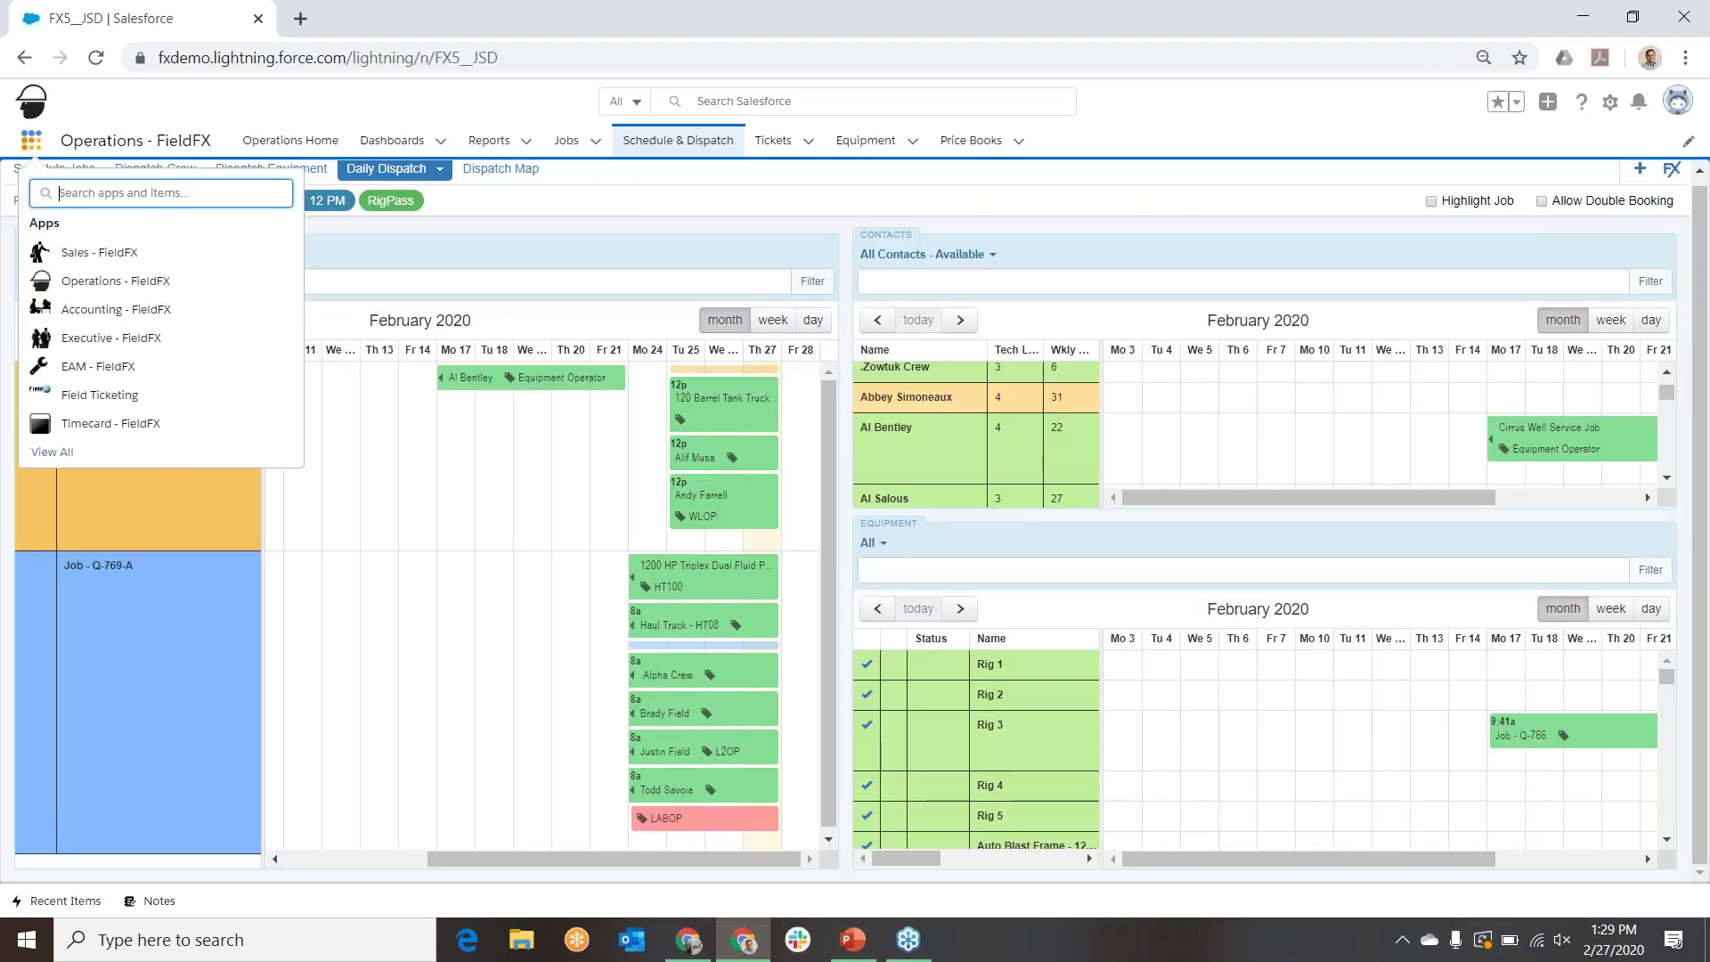
pyautogui.click(85, 310)
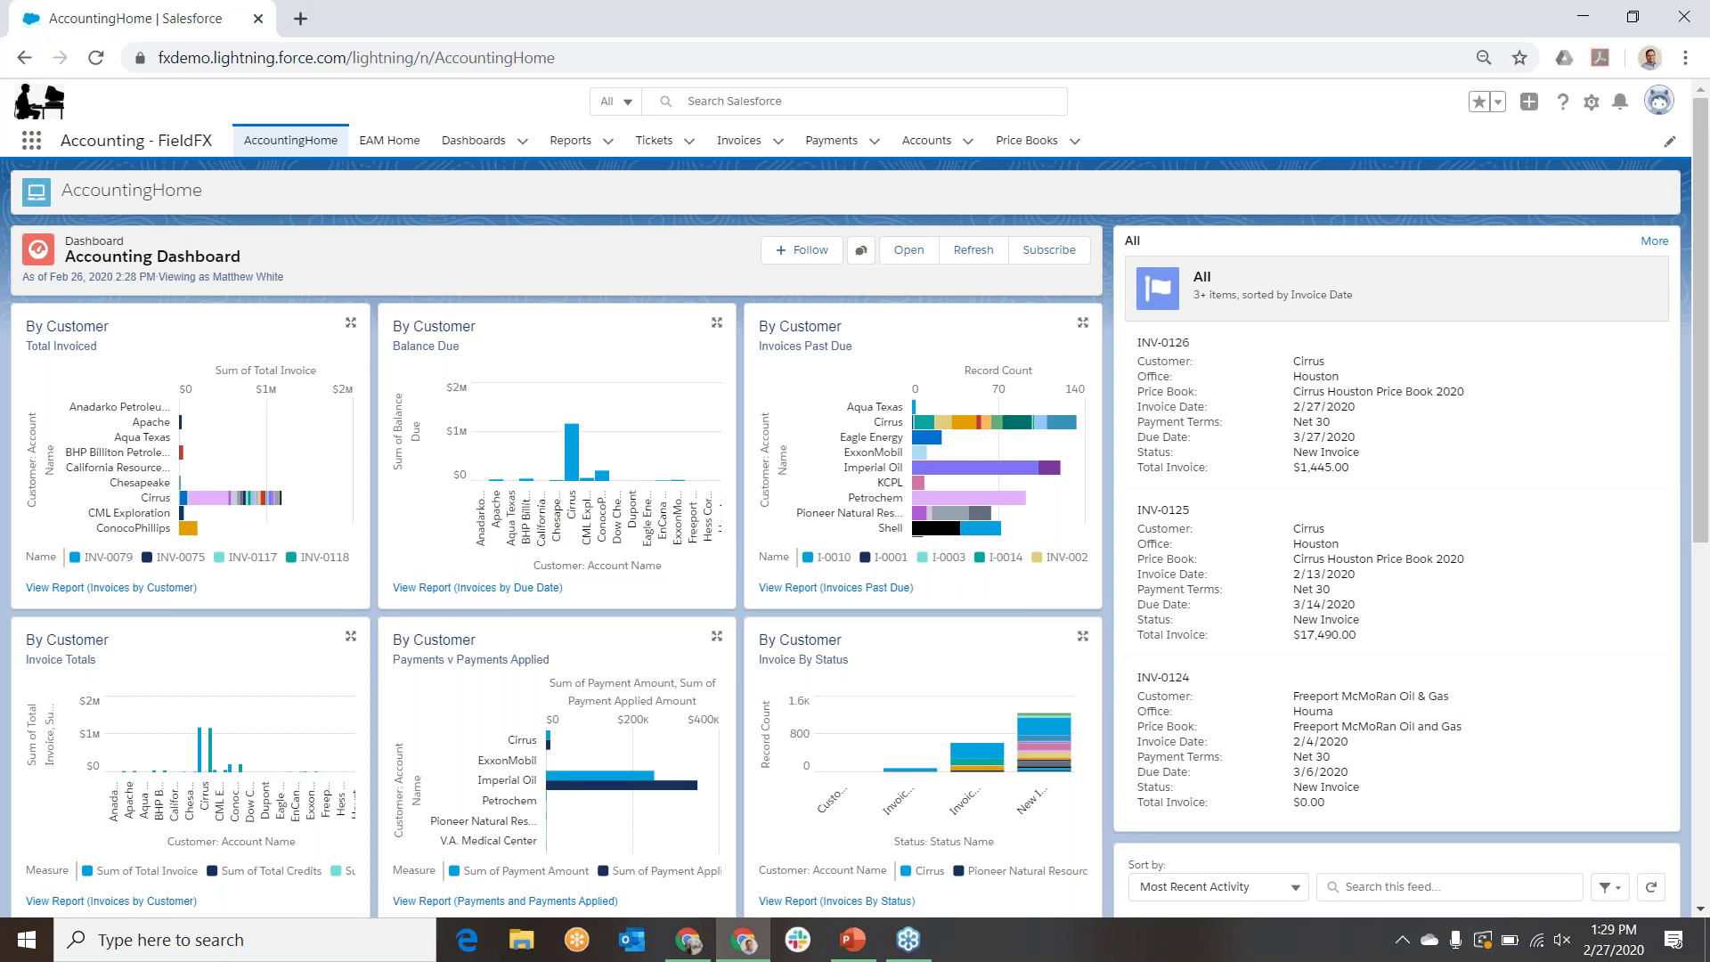
# Step: Open signed ticket T-4837 for job Q-773 and move its status to Operations Approved
pyautogui.click(649, 143)
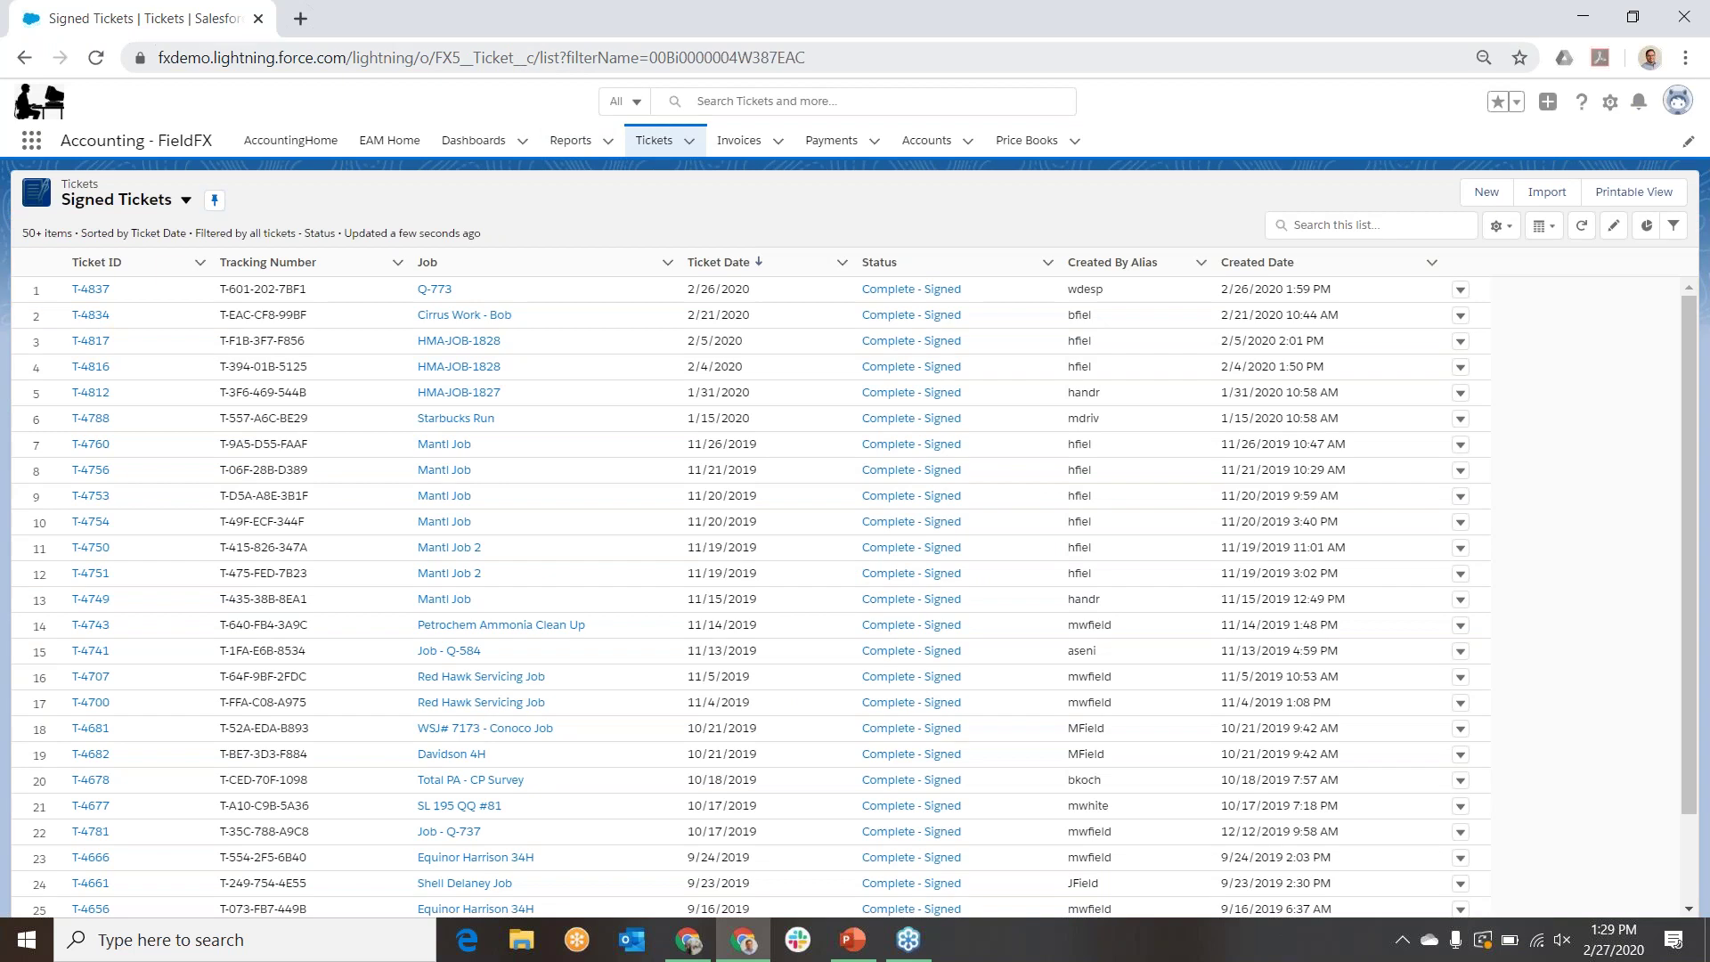
pyautogui.click(94, 290)
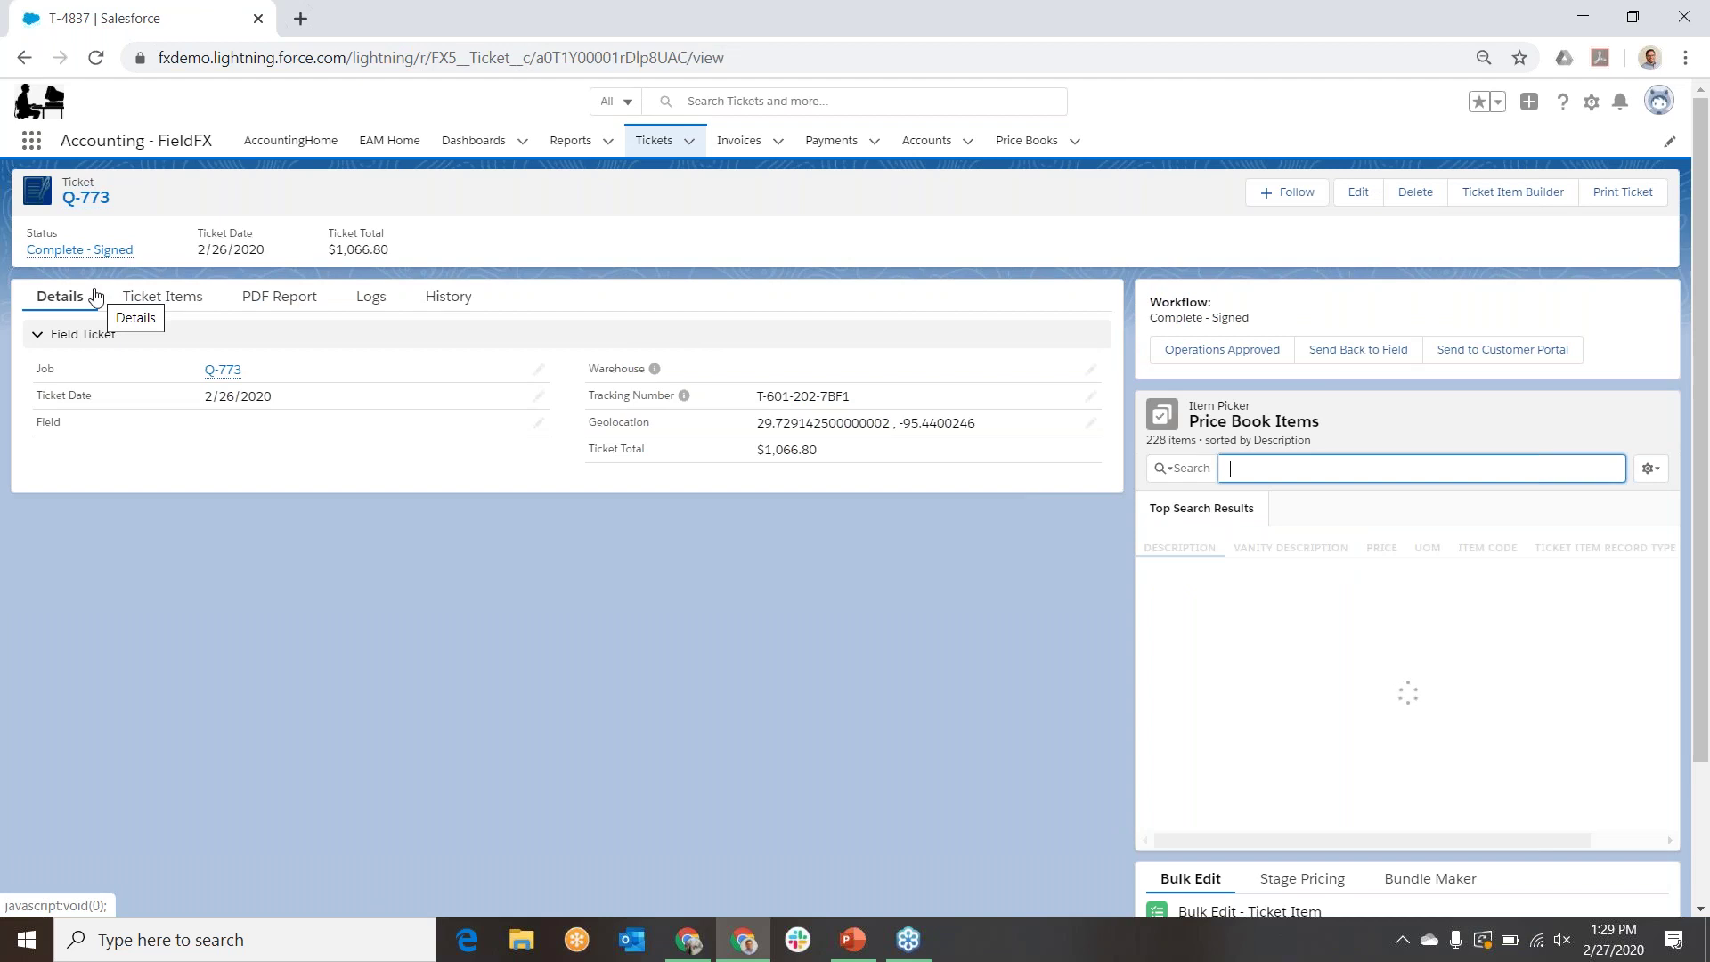
pyautogui.click(1242, 360)
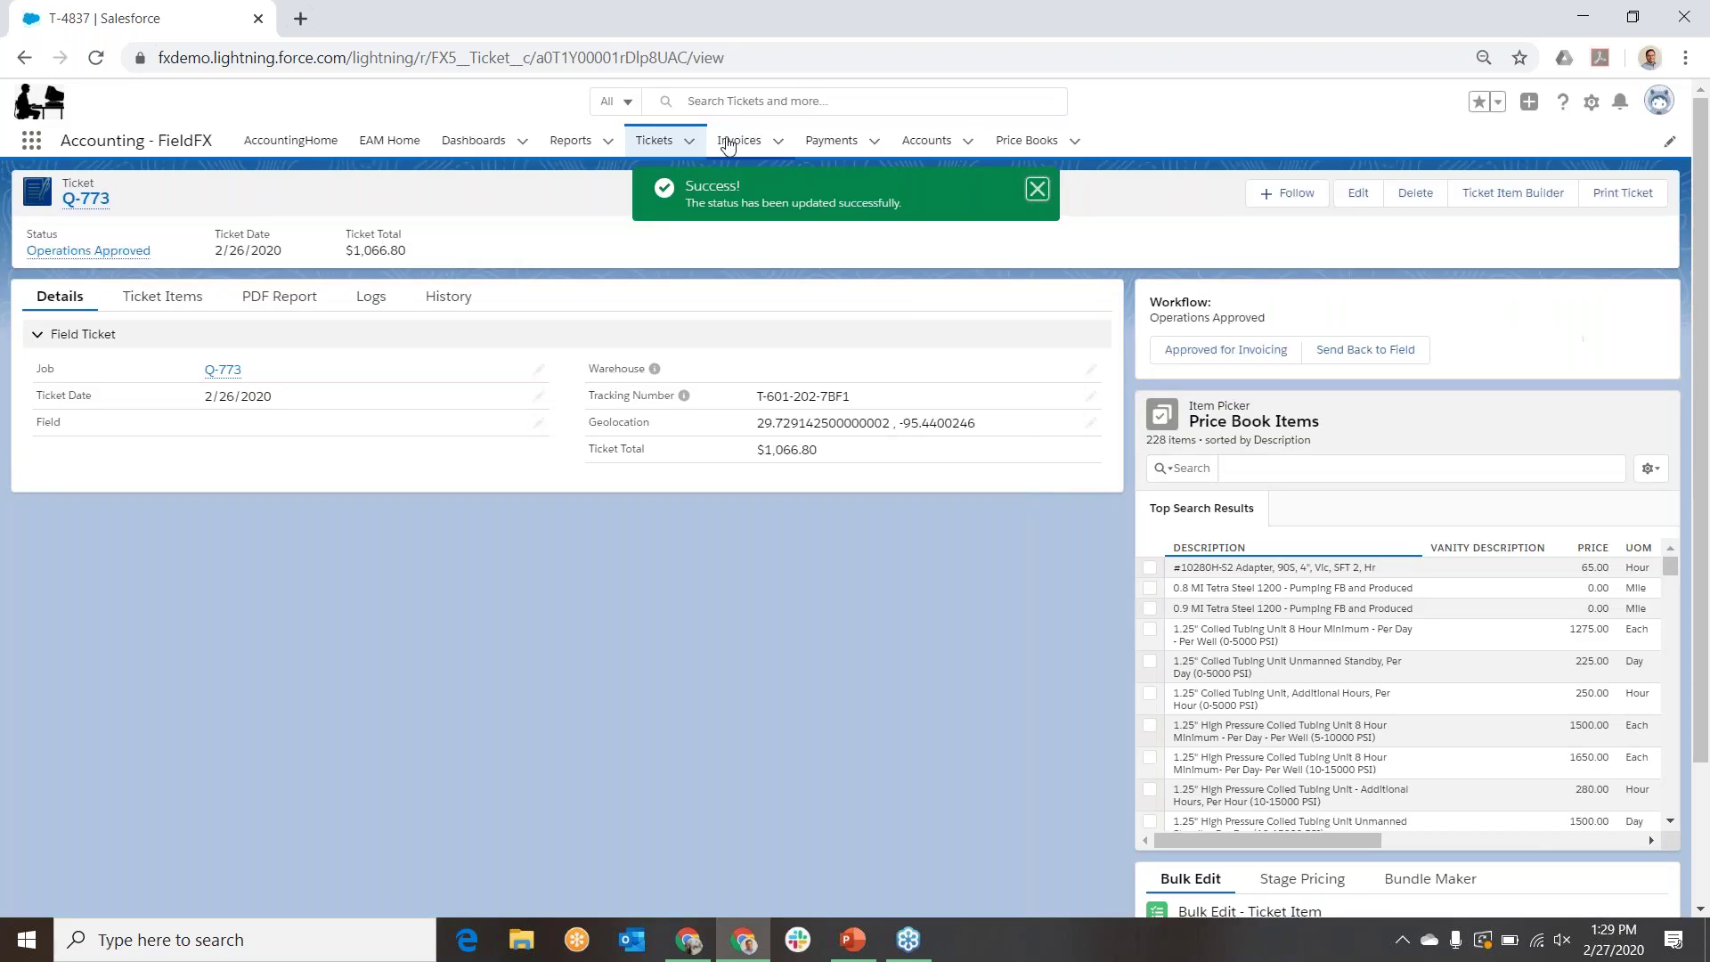
# Step: Open the Cirrus invoice INV-0126 and examine its invoice items and their four-way match
pyautogui.click(729, 142)
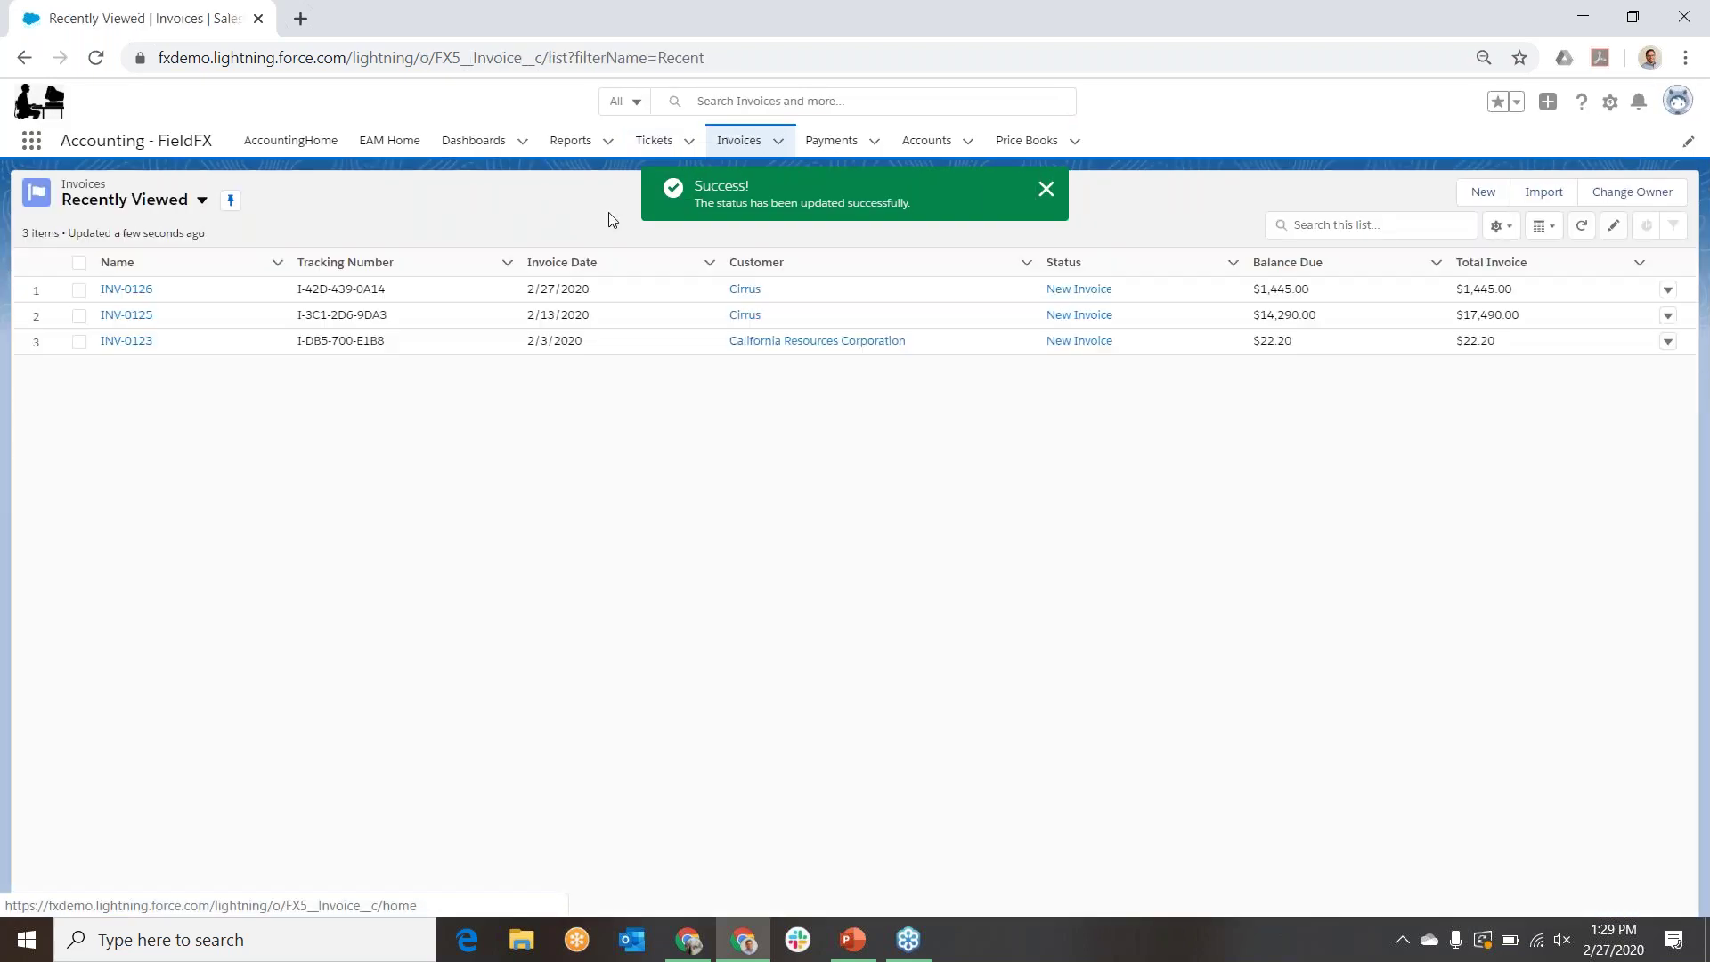
pyautogui.click(142, 285)
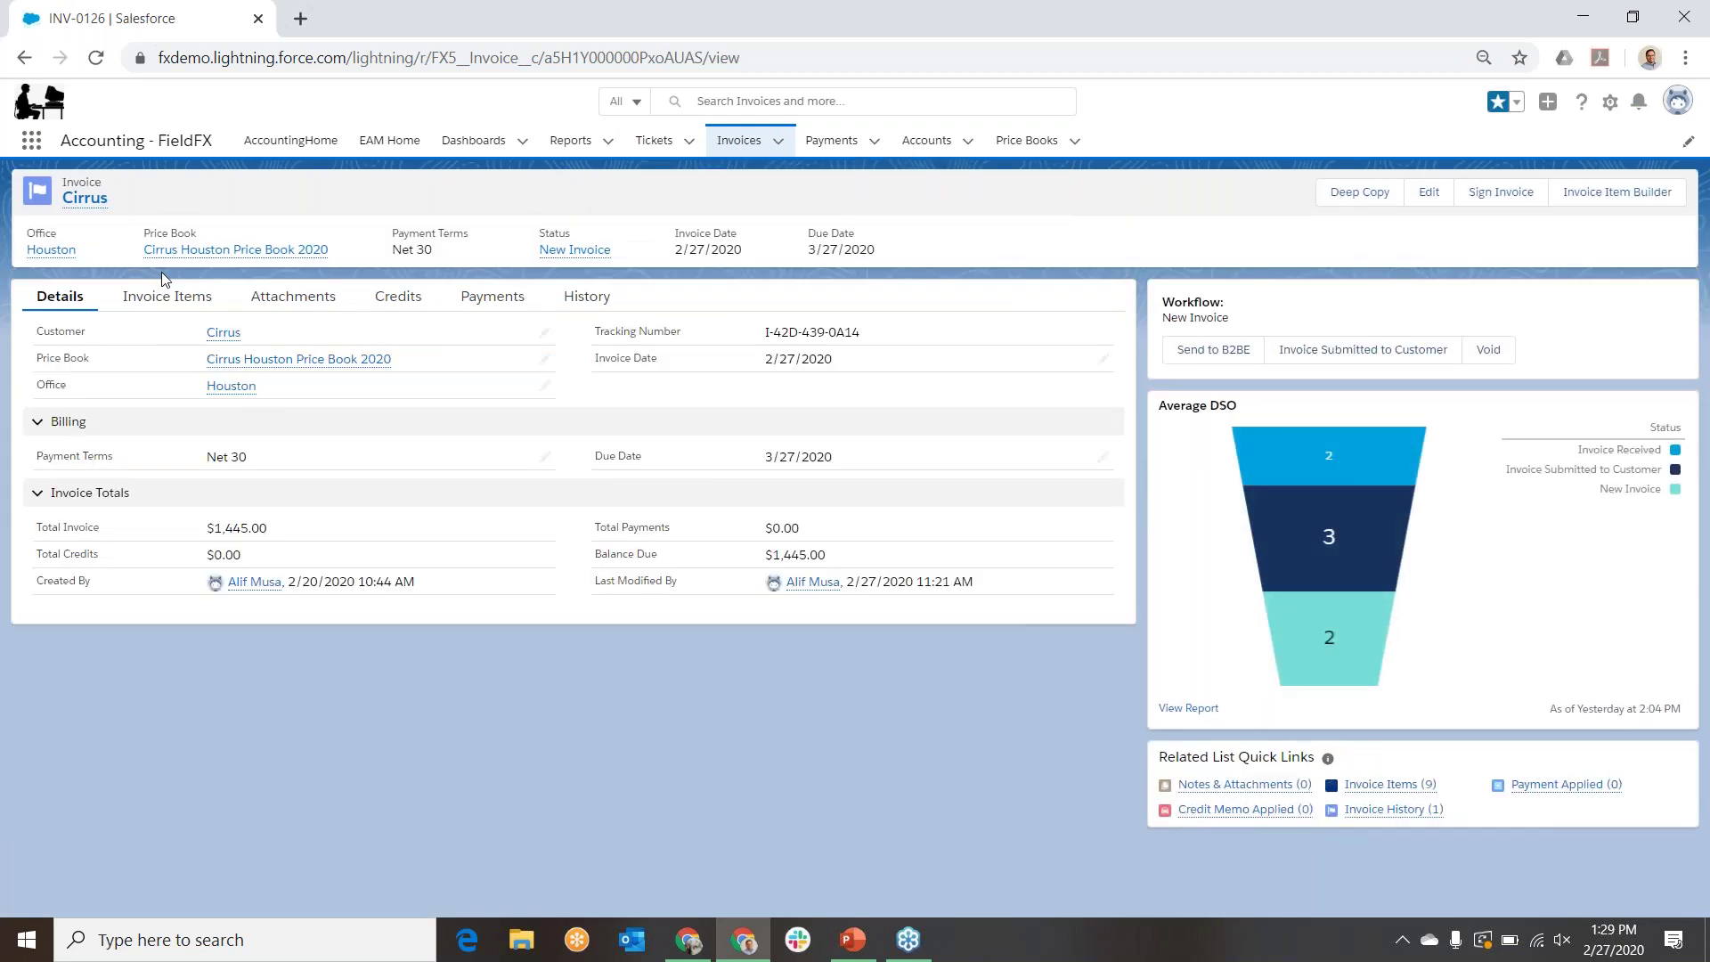
pyautogui.click(165, 296)
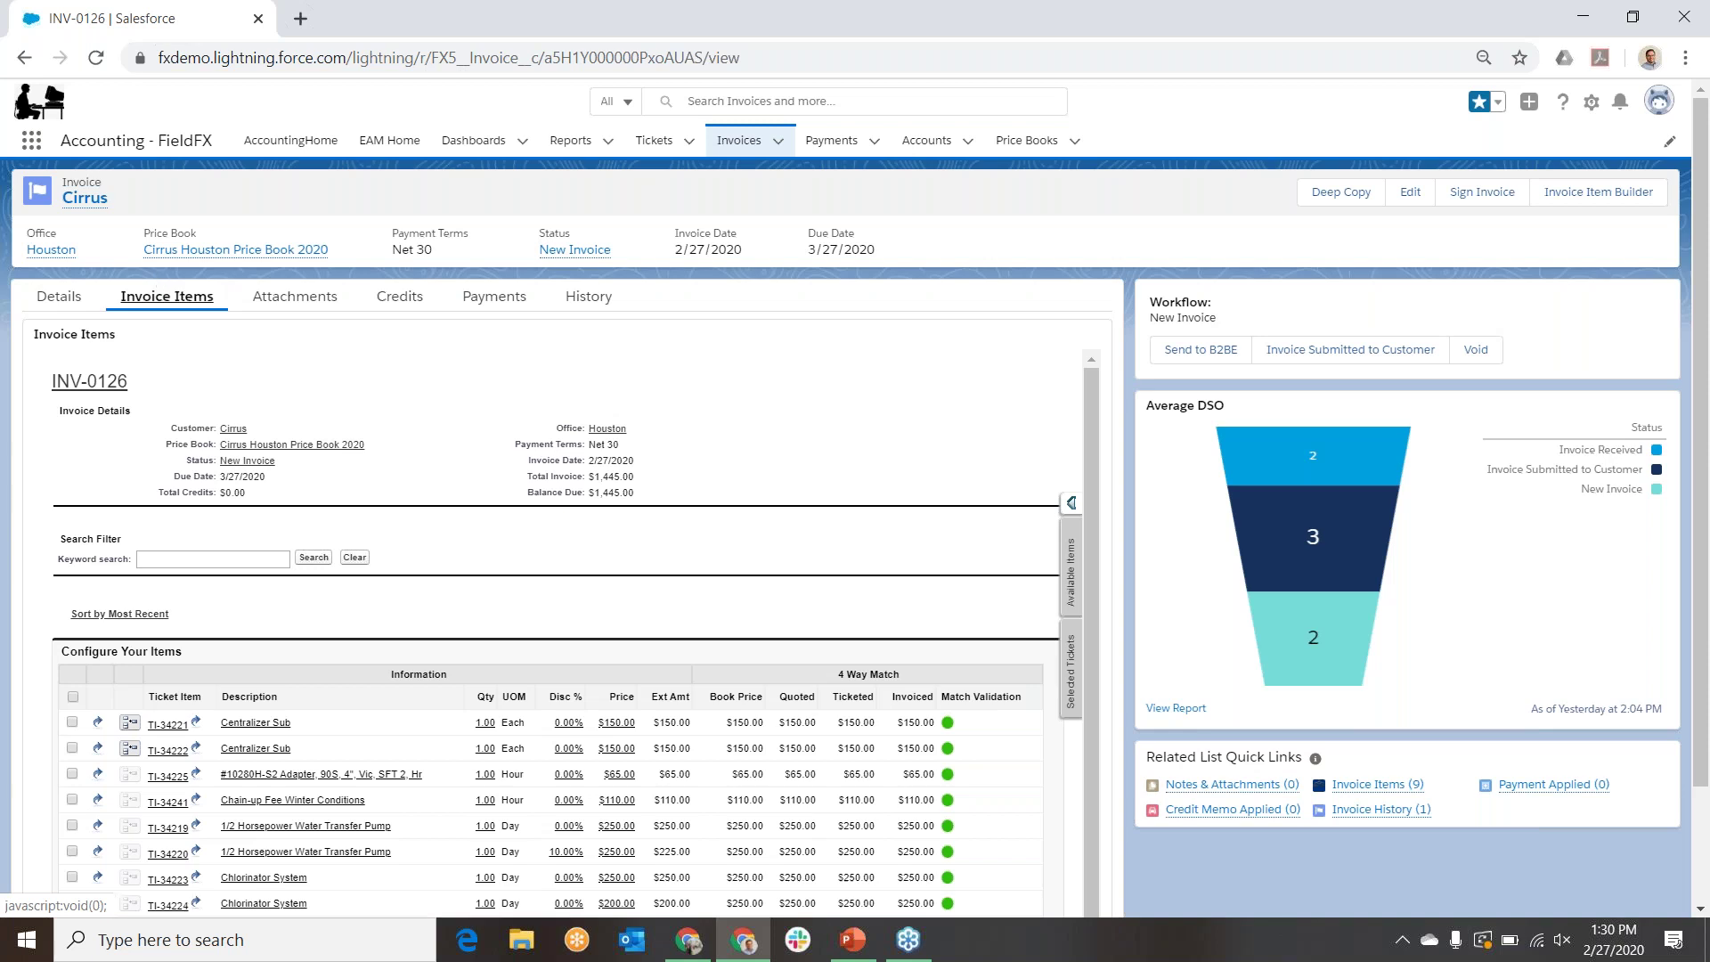
pyautogui.scroll(-1, 1112, 464)
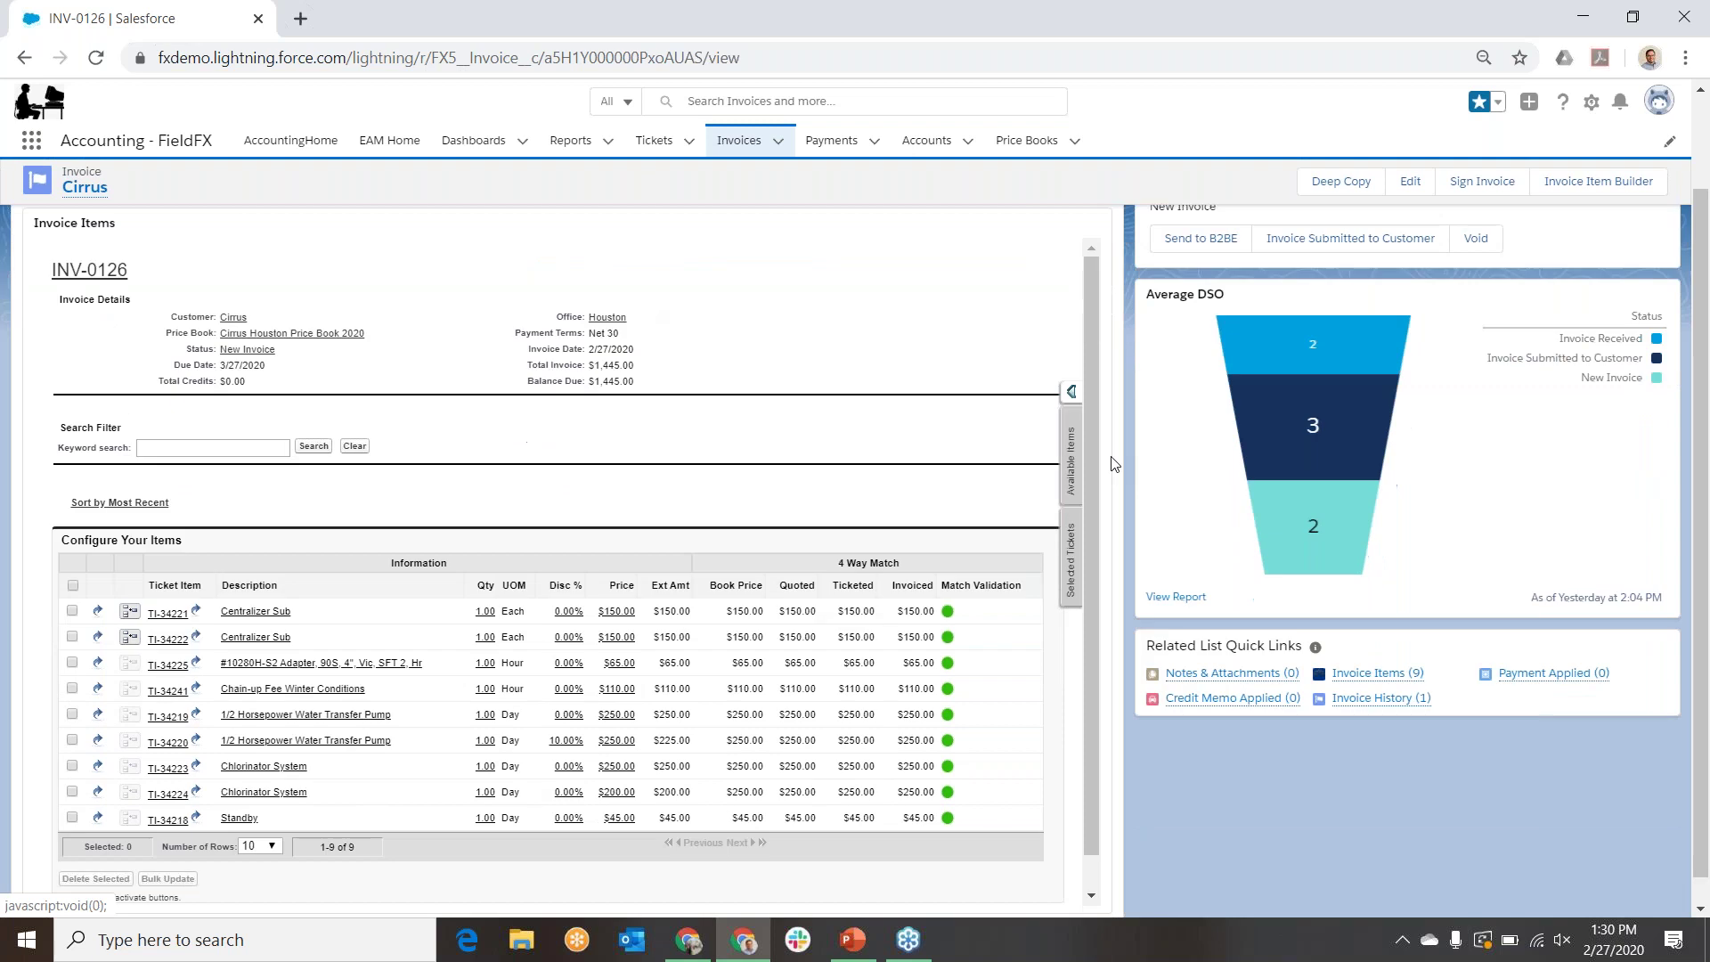